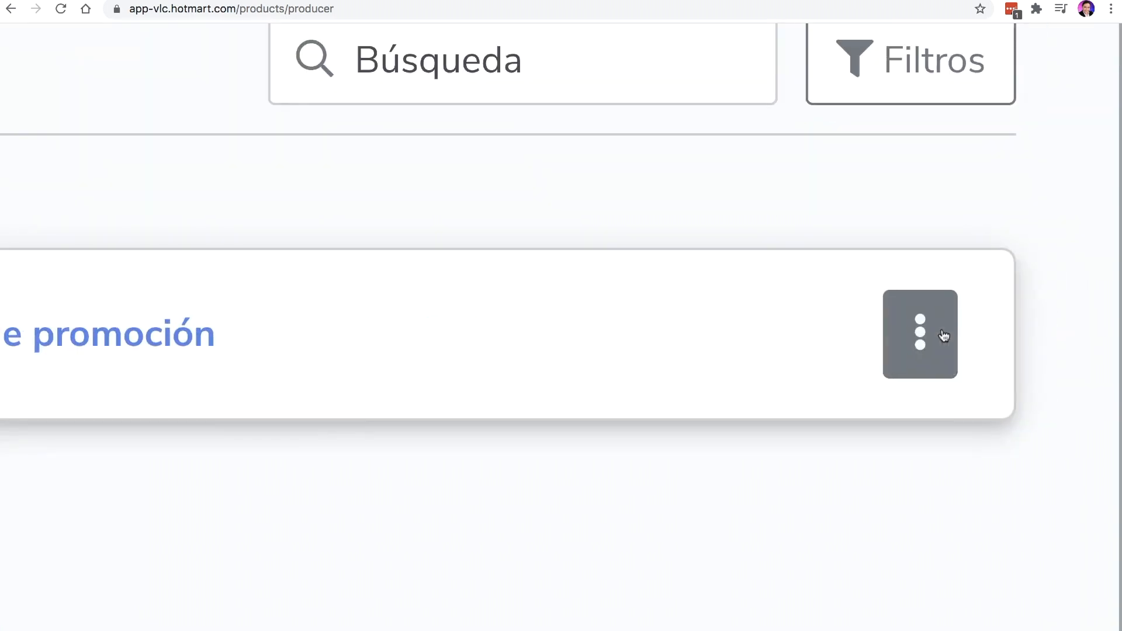
Open the Mentoria ExpertoCPA product for editing and go to its members area settings
click(943, 334)
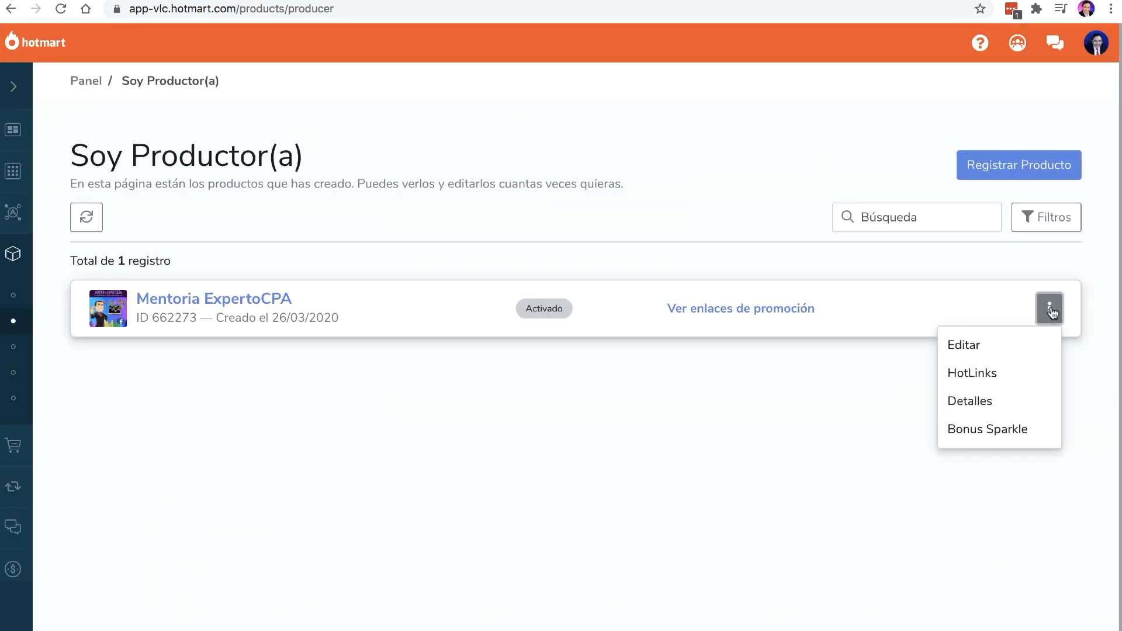
click(975, 346)
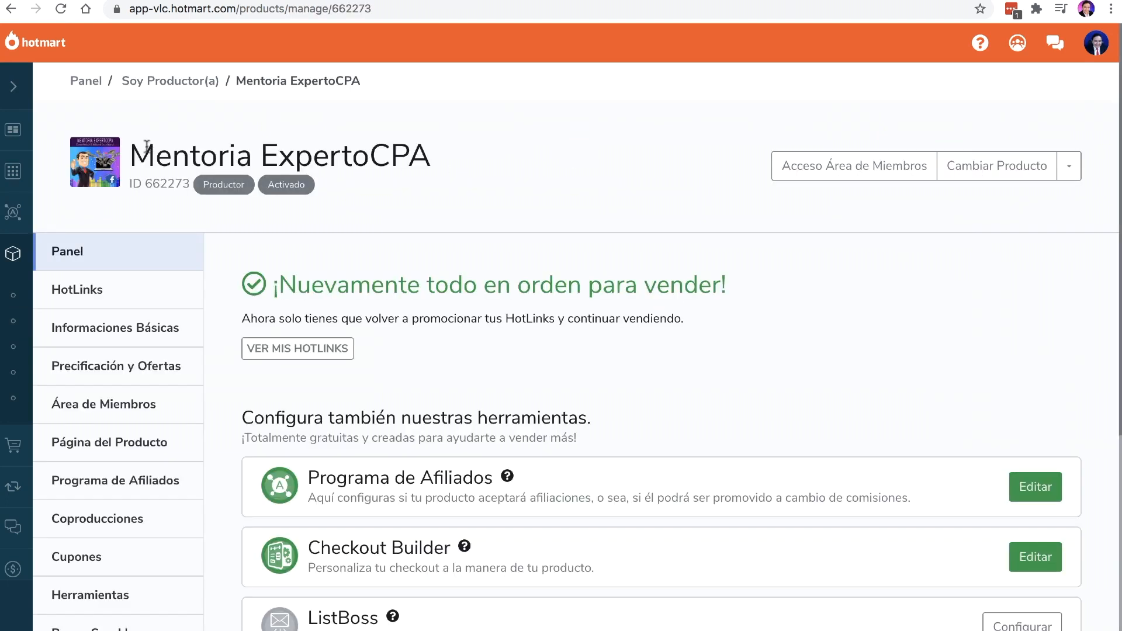
drag(136, 151, 436, 161)
click(331, 153)
scroll(178, 422, down, 2)
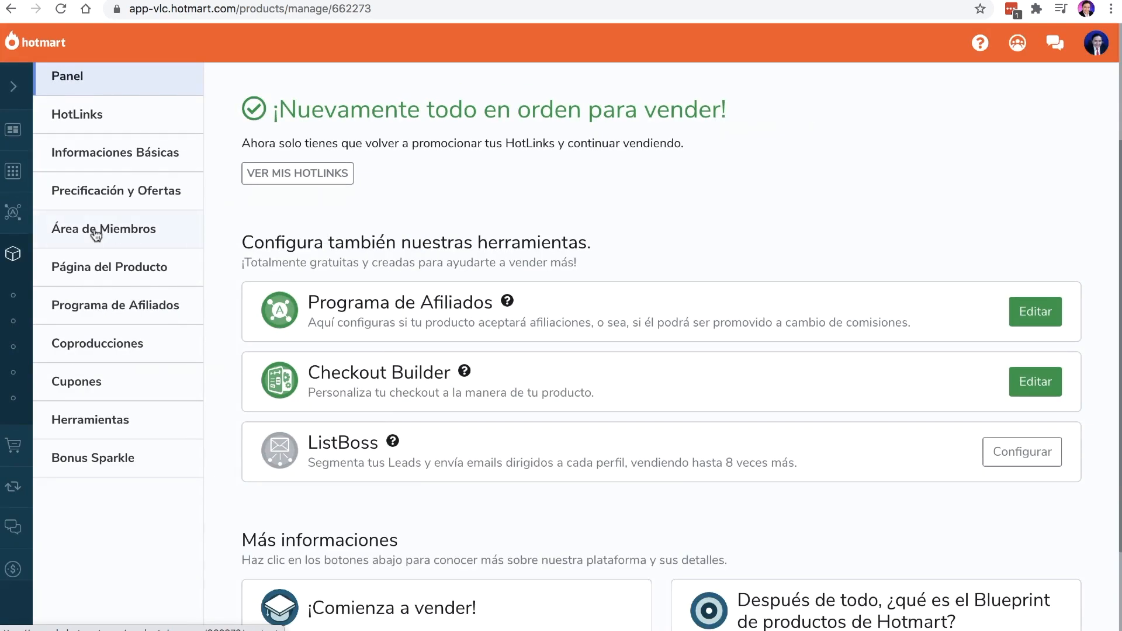
click(96, 233)
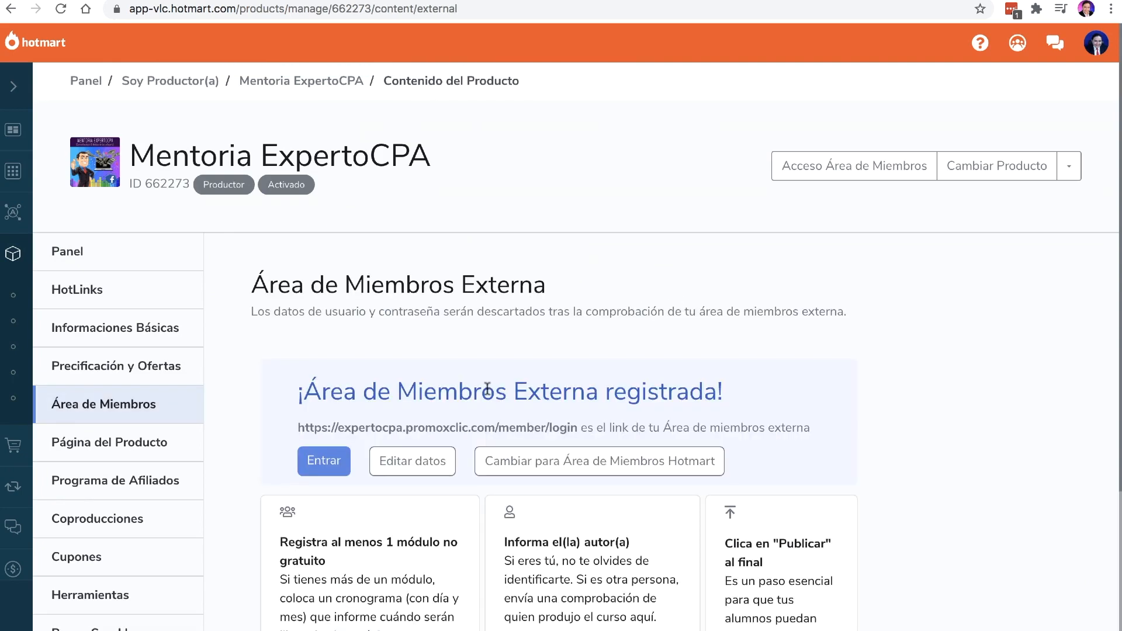
Review the registered external members area and switch the product to the Hotmart members area
scroll(327, 402, down, 1)
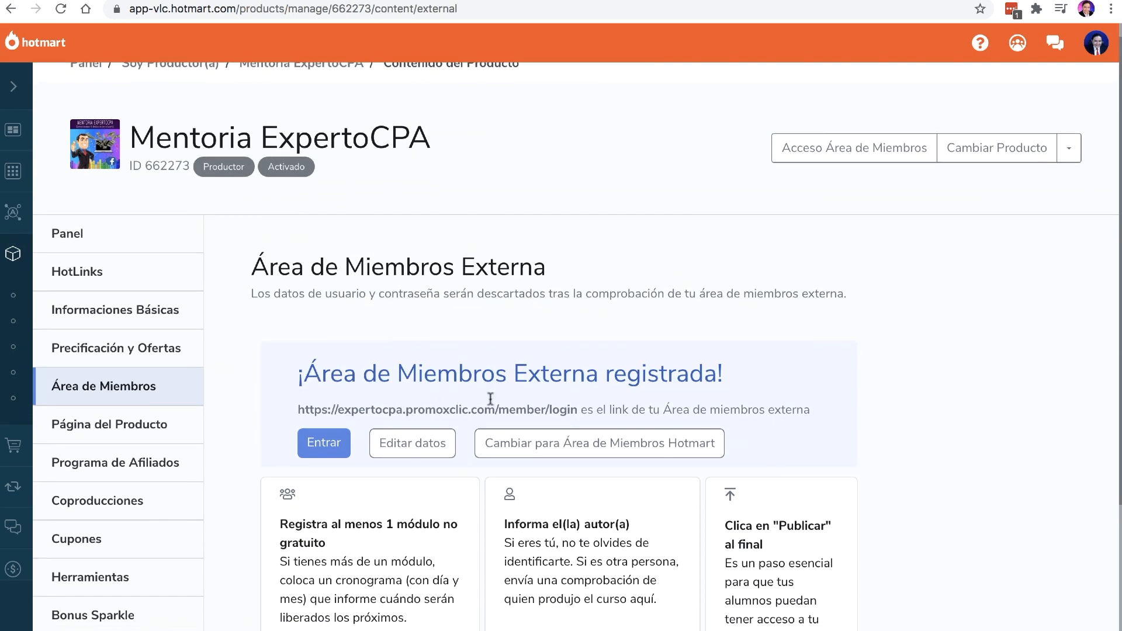
drag(578, 409, 297, 409)
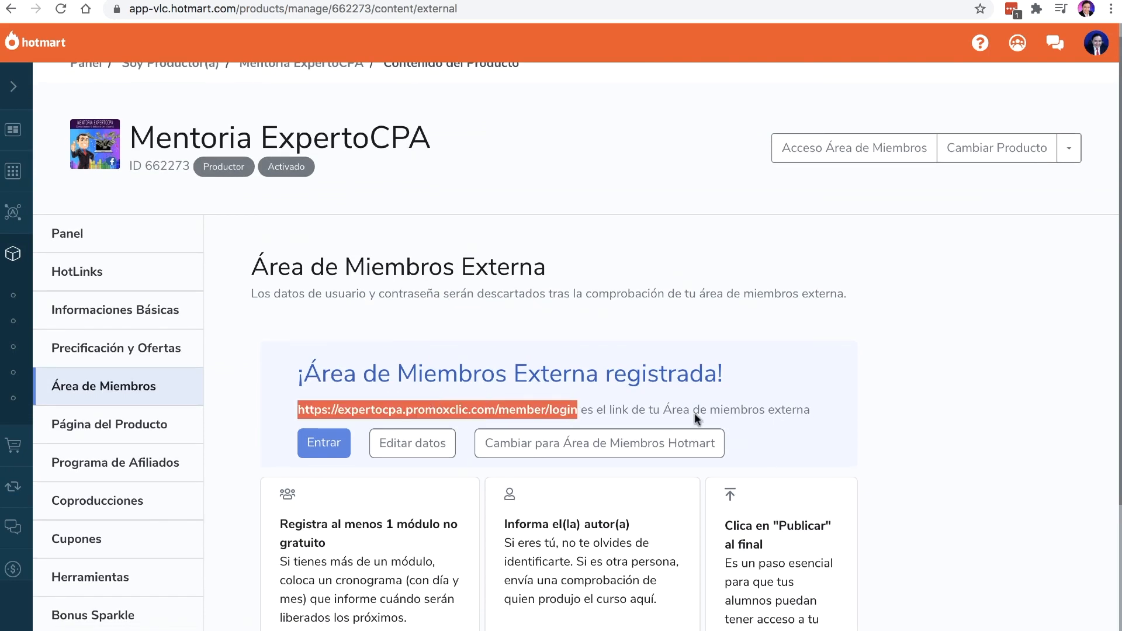
scroll(696, 417, down, 2)
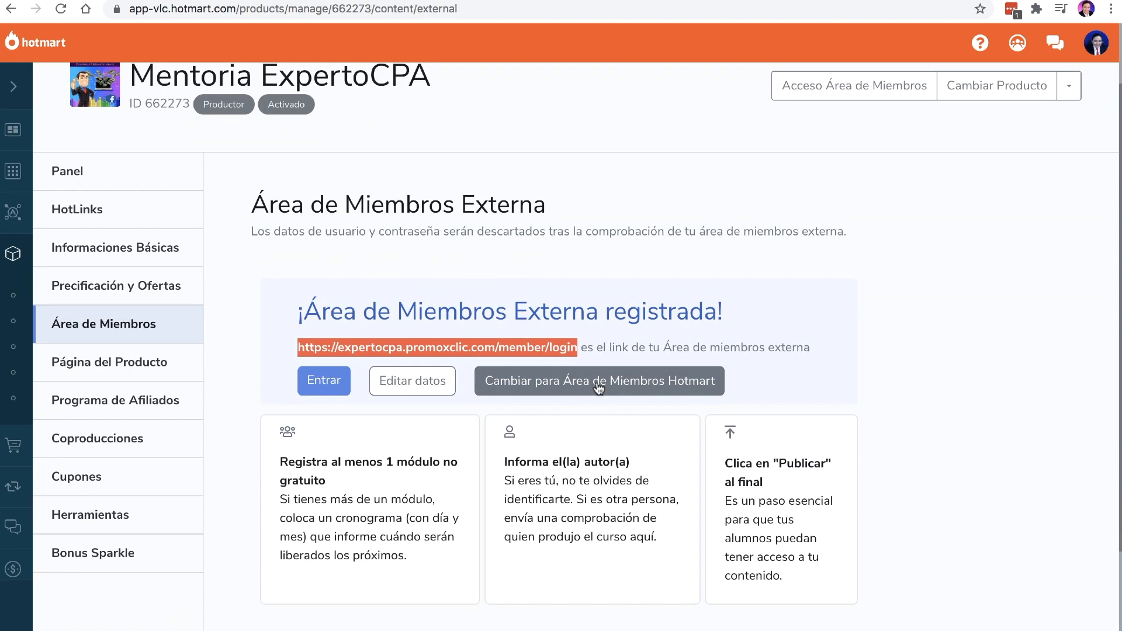
click(842, 351)
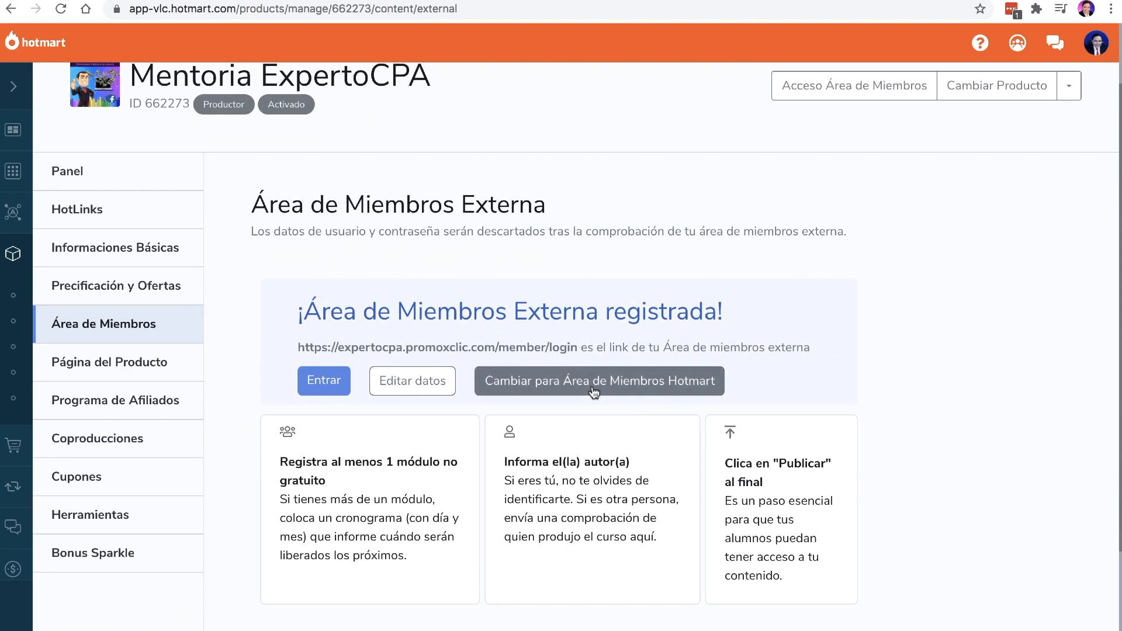
scroll(594, 392, up, 5)
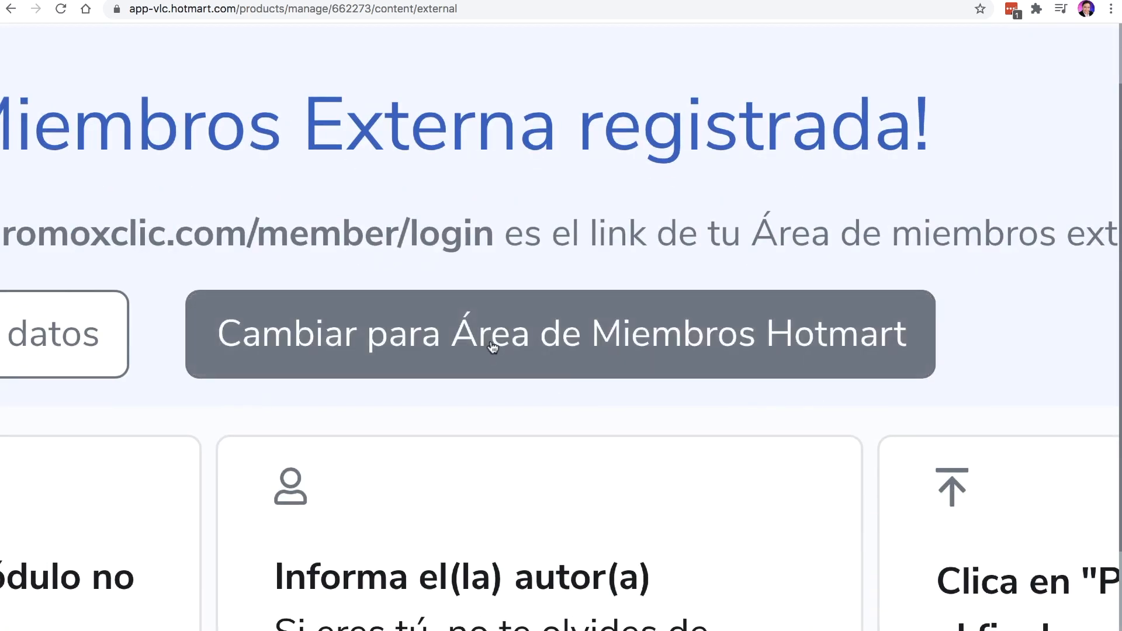
scroll(518, 351, down, 5)
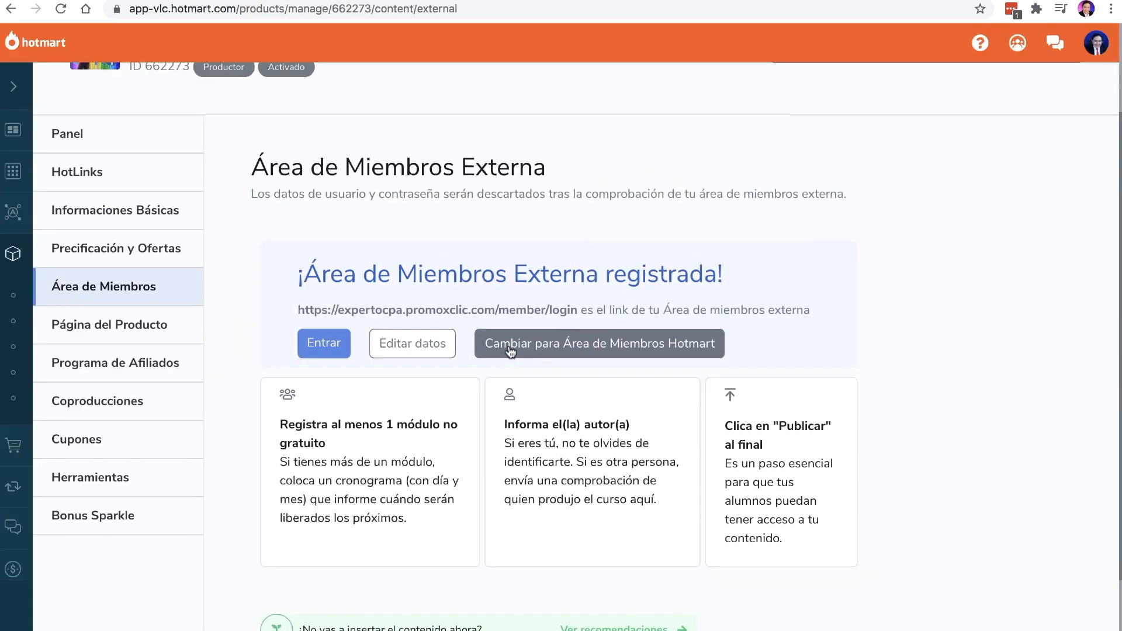
click(577, 347)
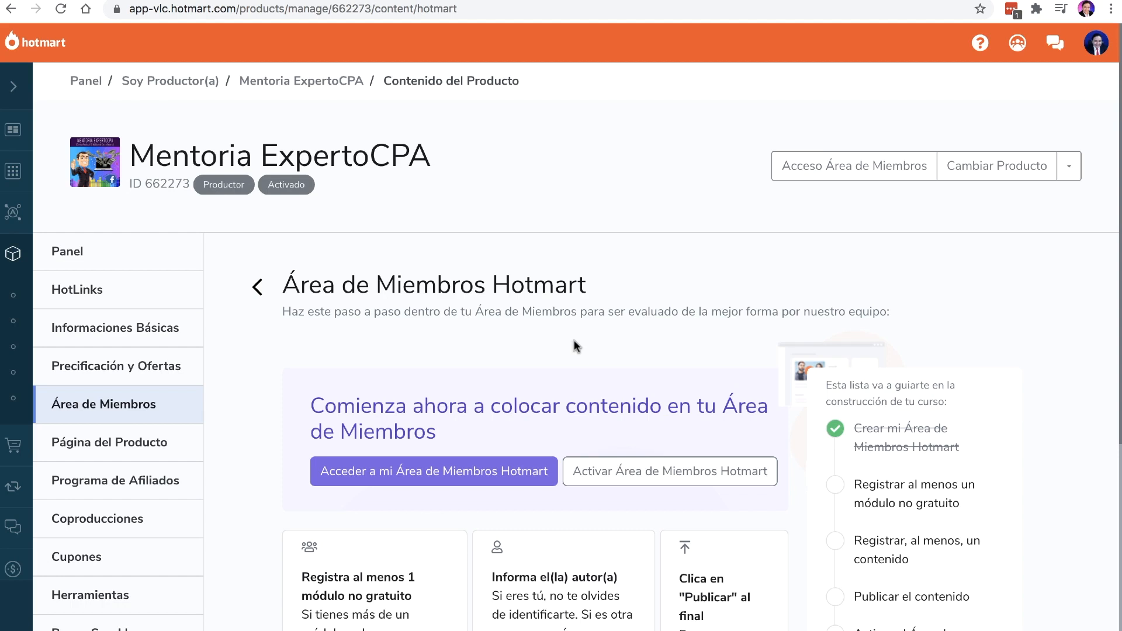
Review the options for accessing and activating the Hotmart members area, and enter the members area
scroll(584, 359, down, 2)
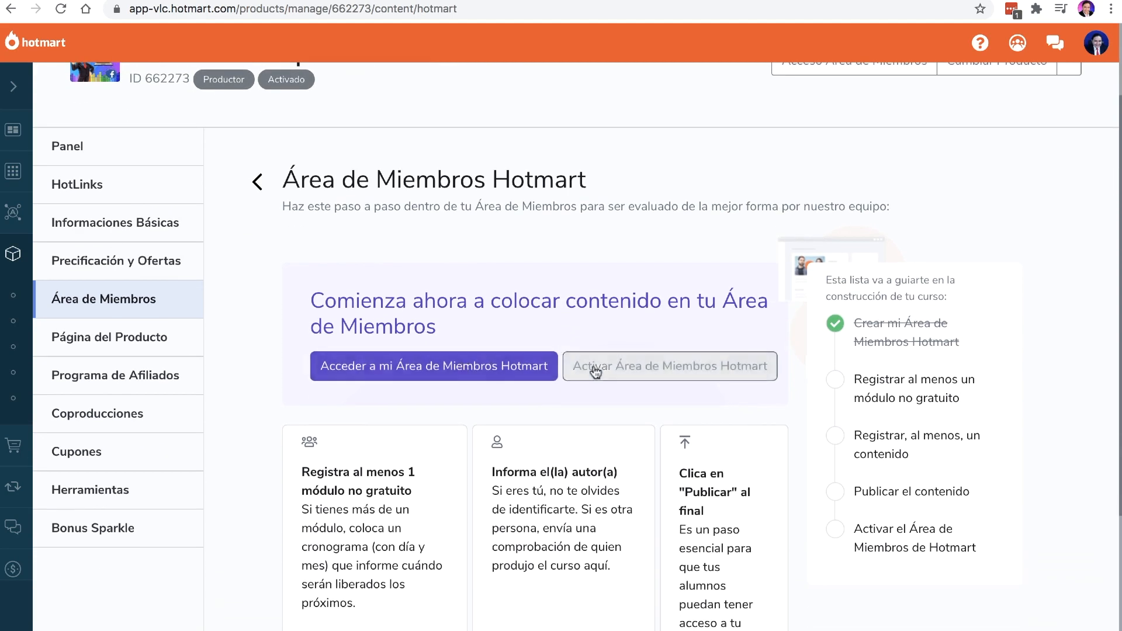
scroll(388, 365, up, 5)
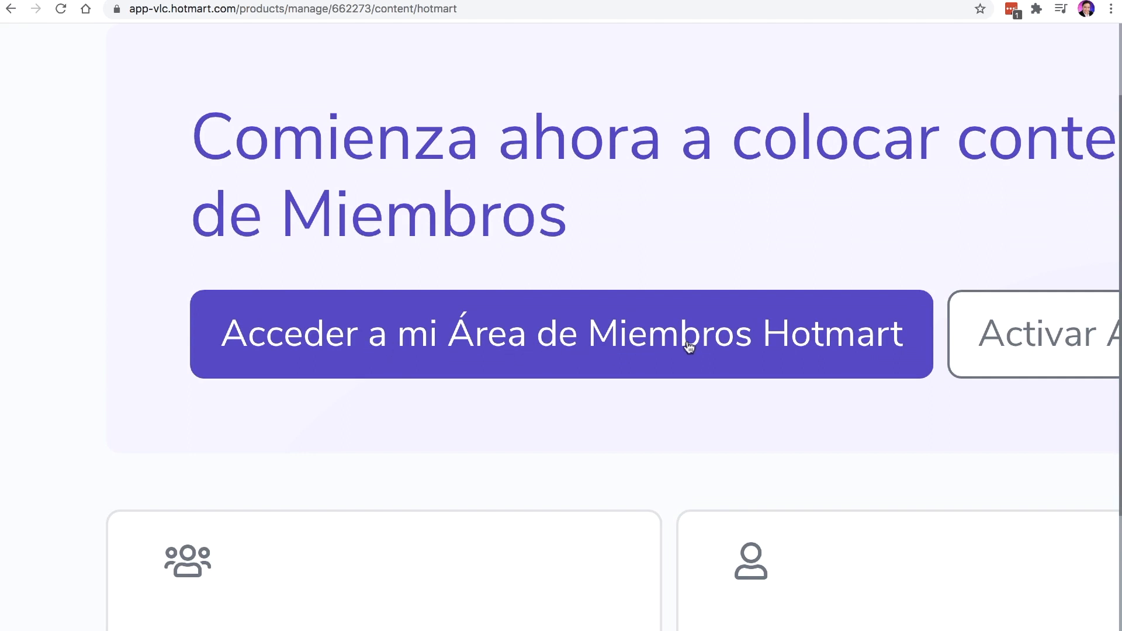
scroll(690, 346, right, 10)
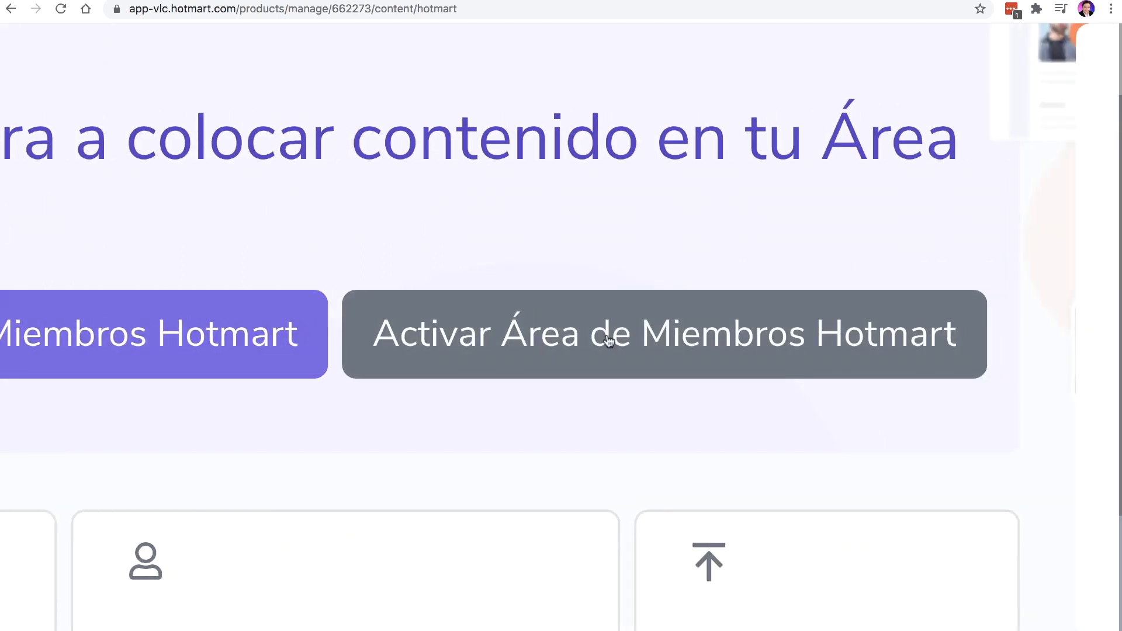
click(624, 353)
scroll(514, 351, down, 5)
click(368, 341)
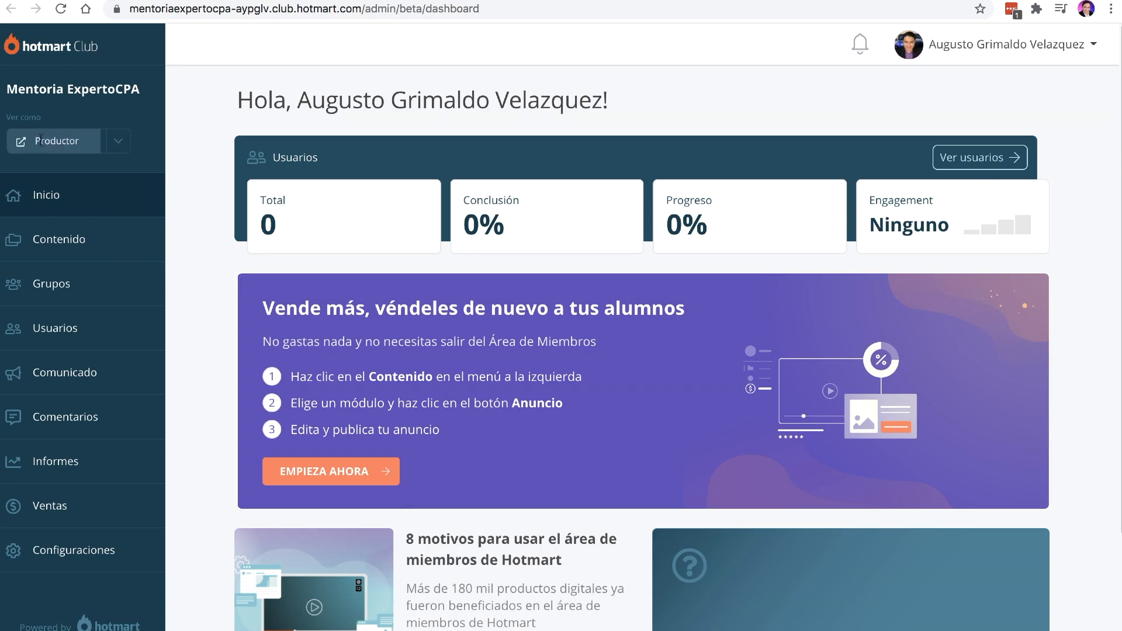
Check the available view-as roles, and open the content manager without the Club Tips pop-up
click(118, 141)
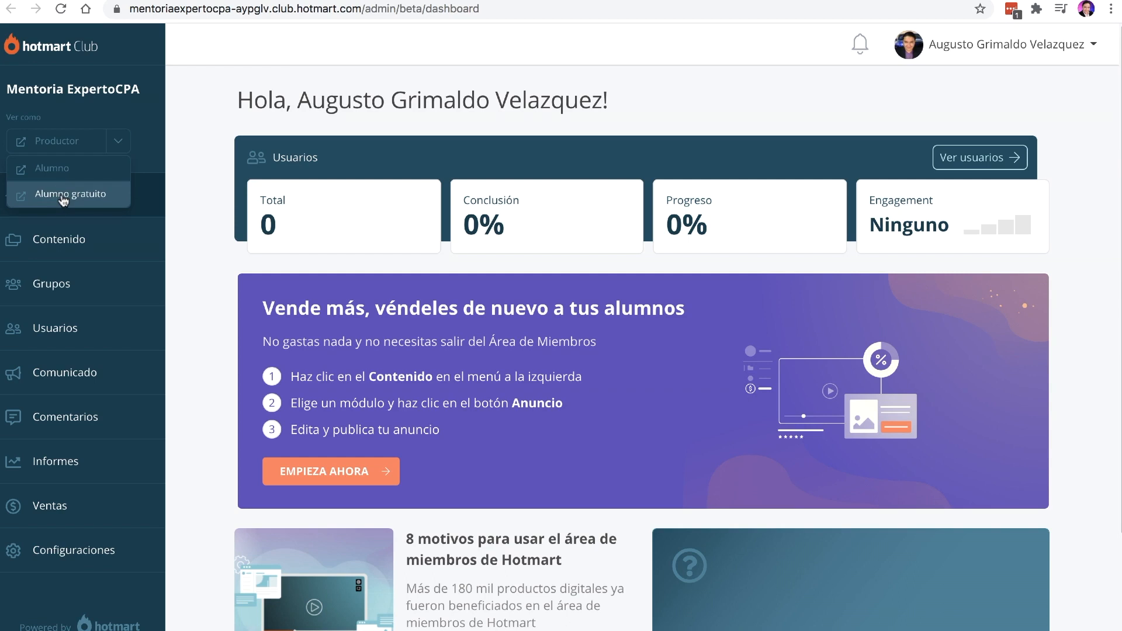
click(120, 121)
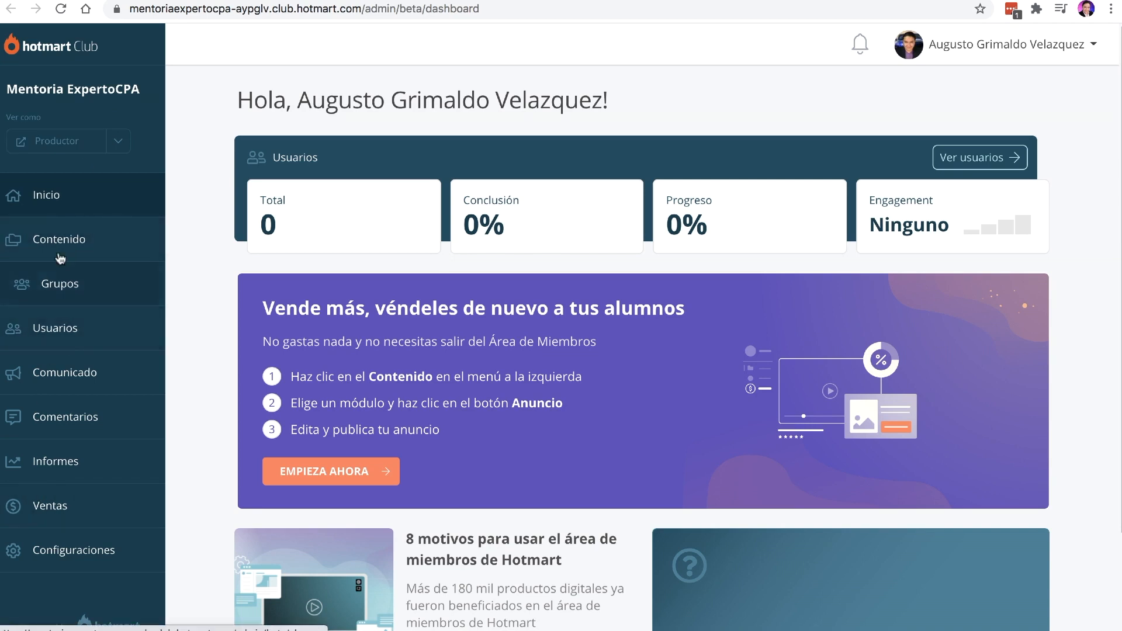
scroll(72, 248, up, 5)
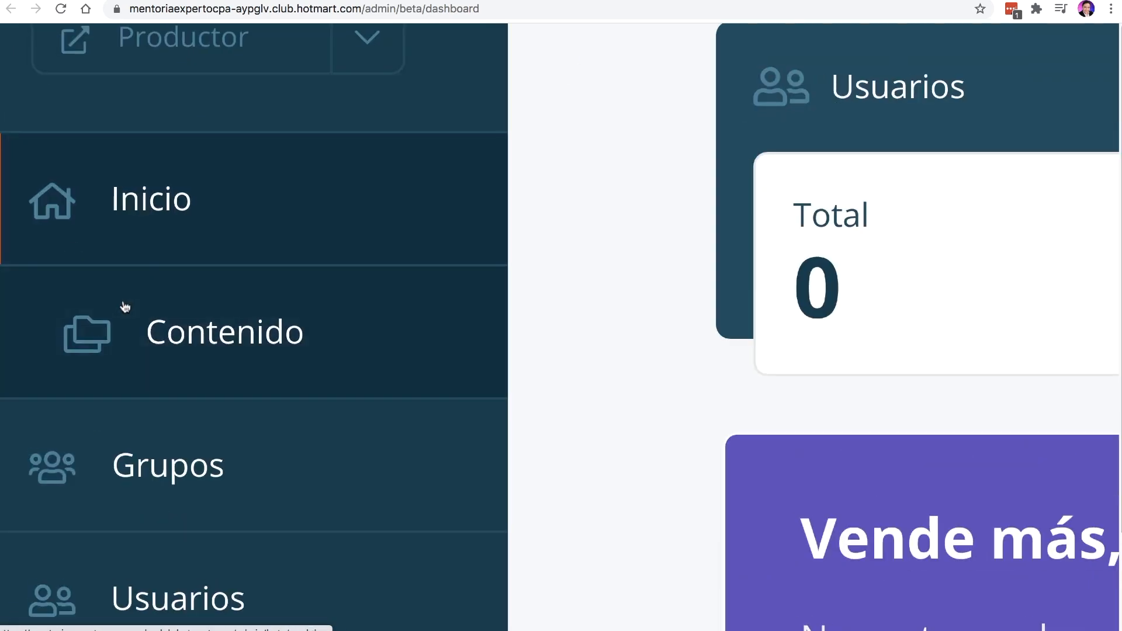
scroll(124, 307, down, 5)
click(54, 241)
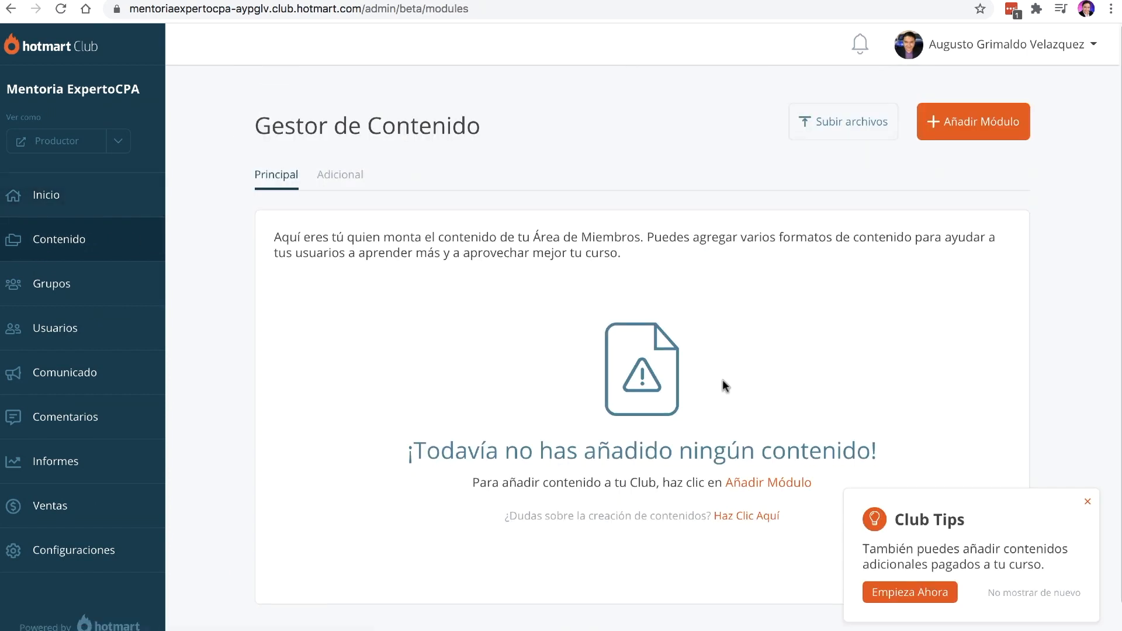
click(1087, 502)
Create a new module named "Modulo 1" for Grupo A - Estándar
scroll(806, 368, down, 1)
scroll(760, 356, up, 1)
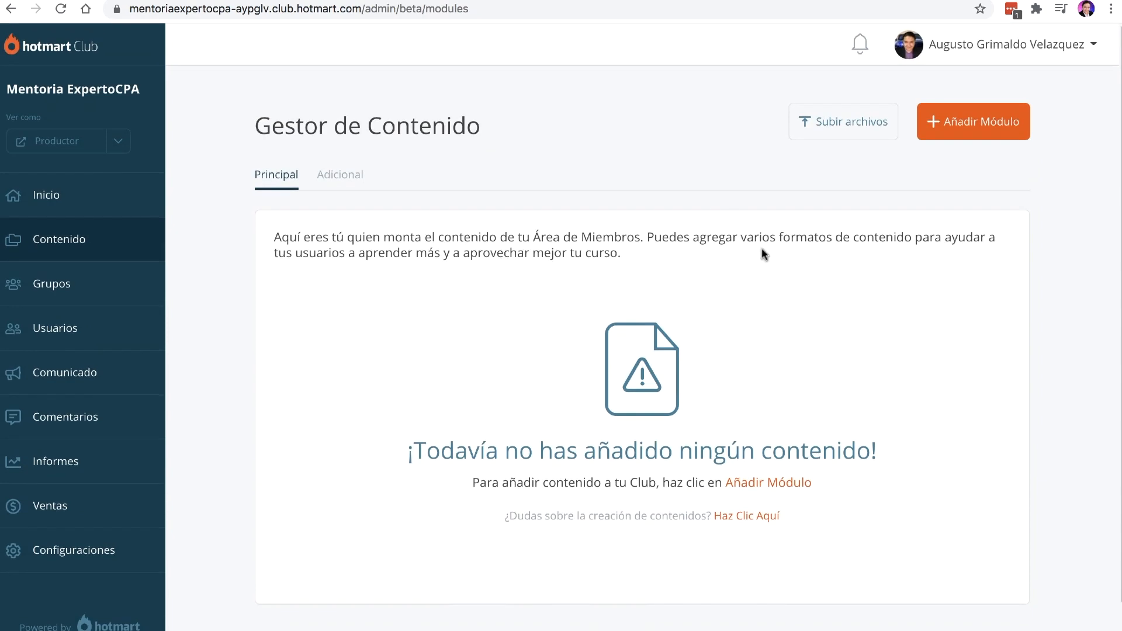
scroll(762, 254, down, 1)
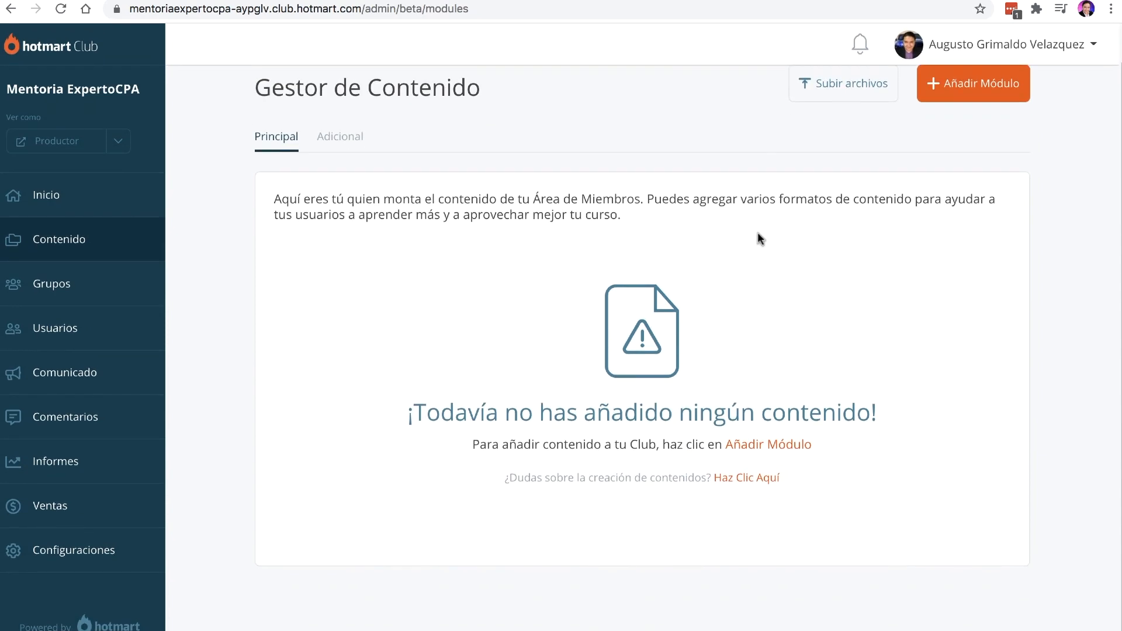
scroll(818, 237, up, 1)
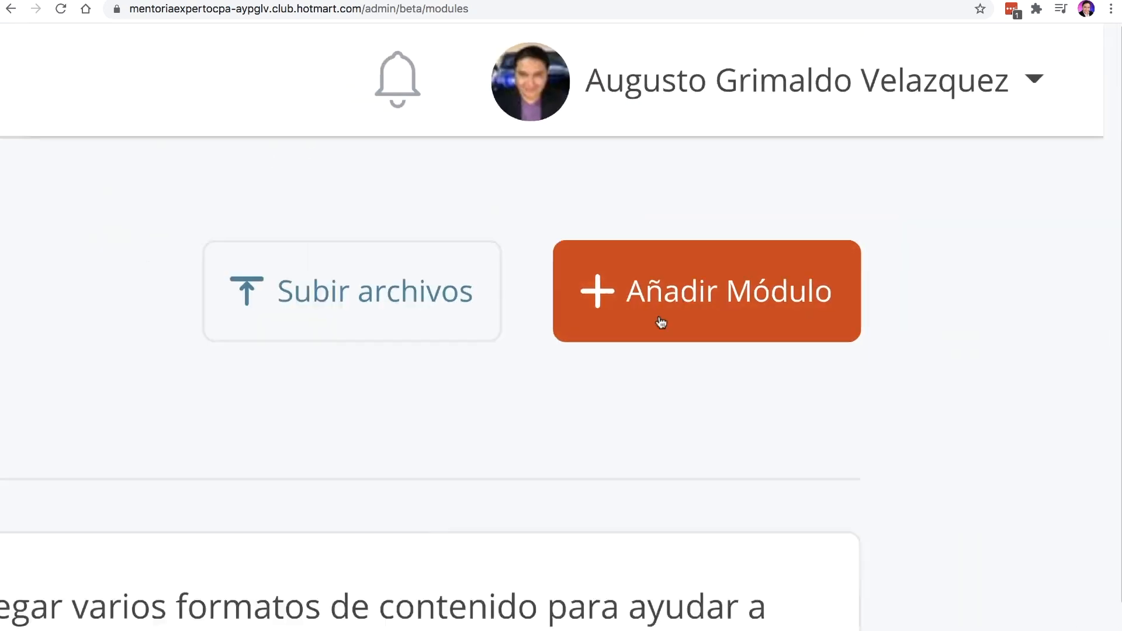
click(674, 287)
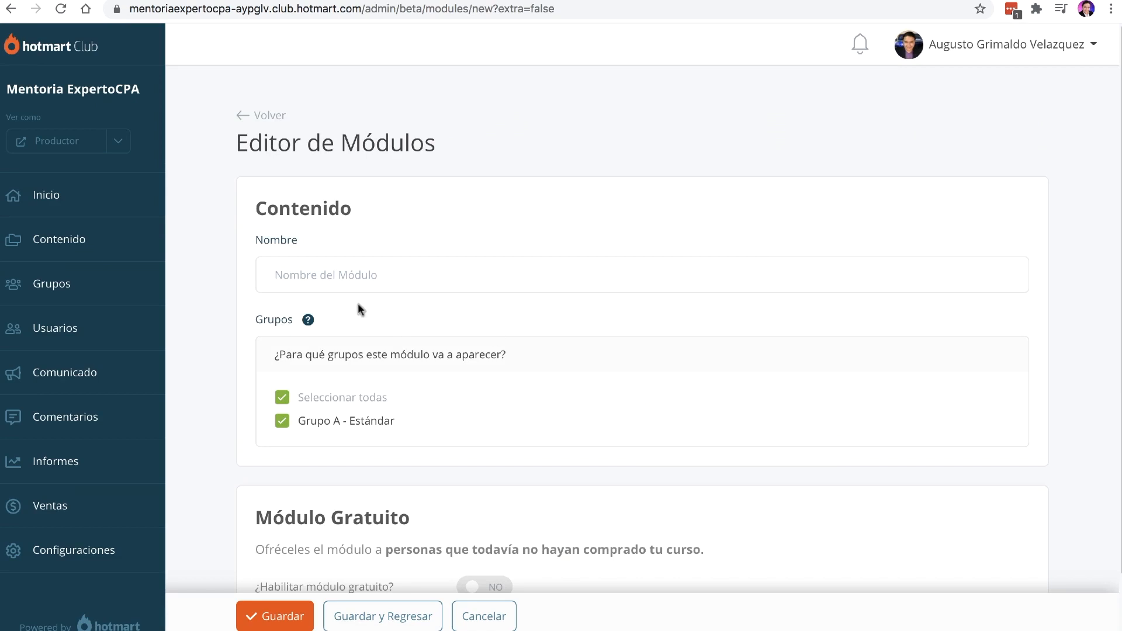
click(352, 280)
text(Modulo 1)
scroll(444, 354, down, 2)
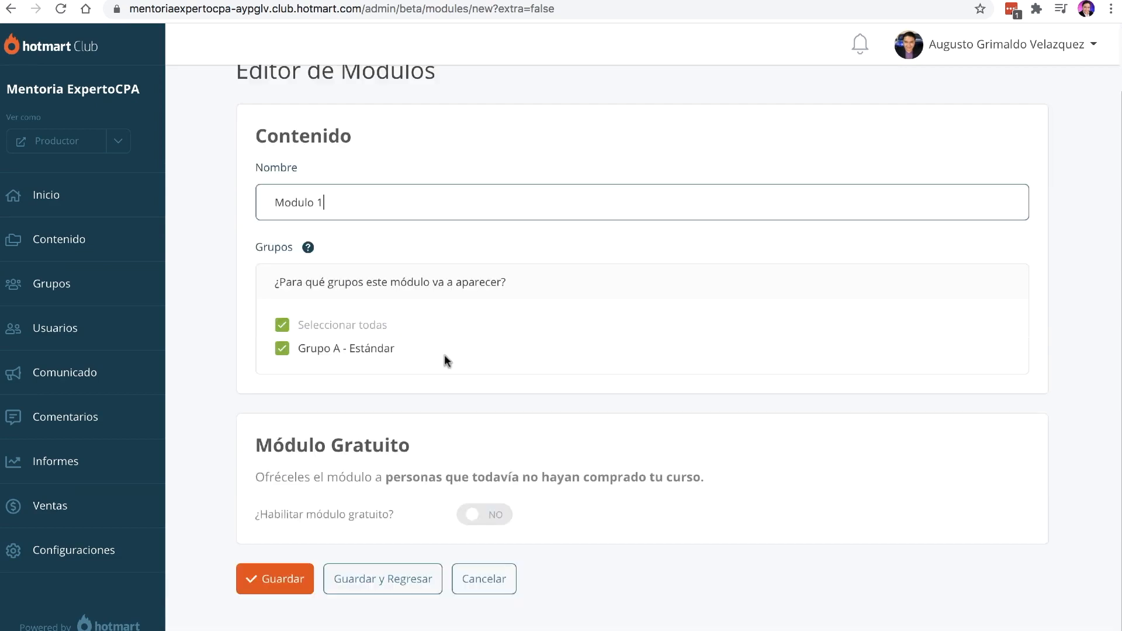
Enable the free module option for Modulo 1 and disable it again
drag(258, 447, 382, 448)
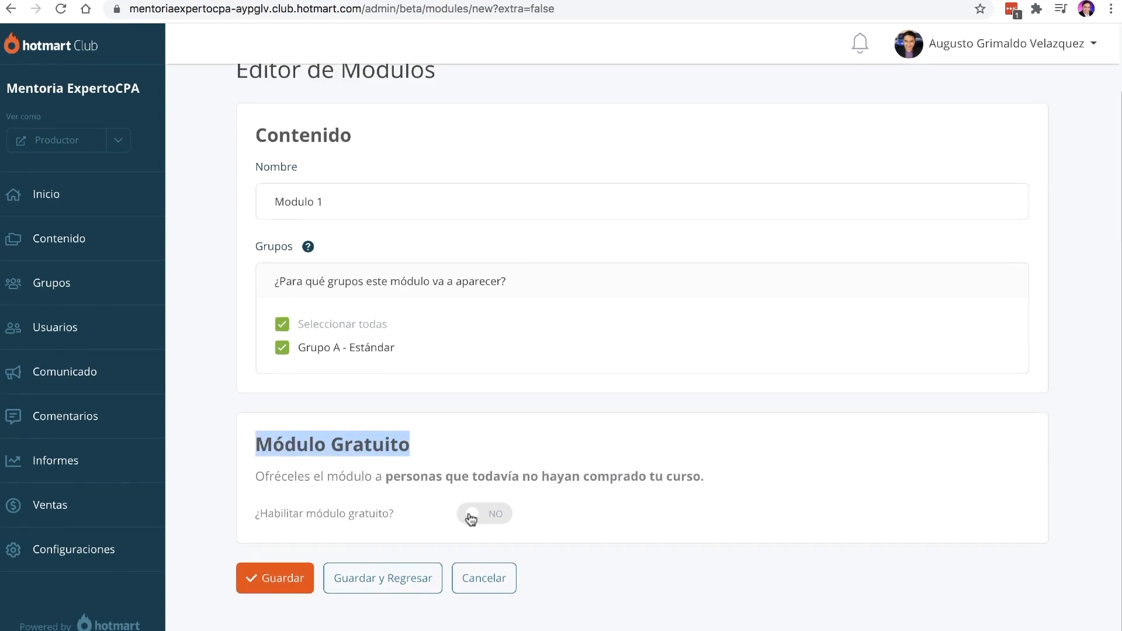
click(495, 515)
scroll(400, 514, down, 2)
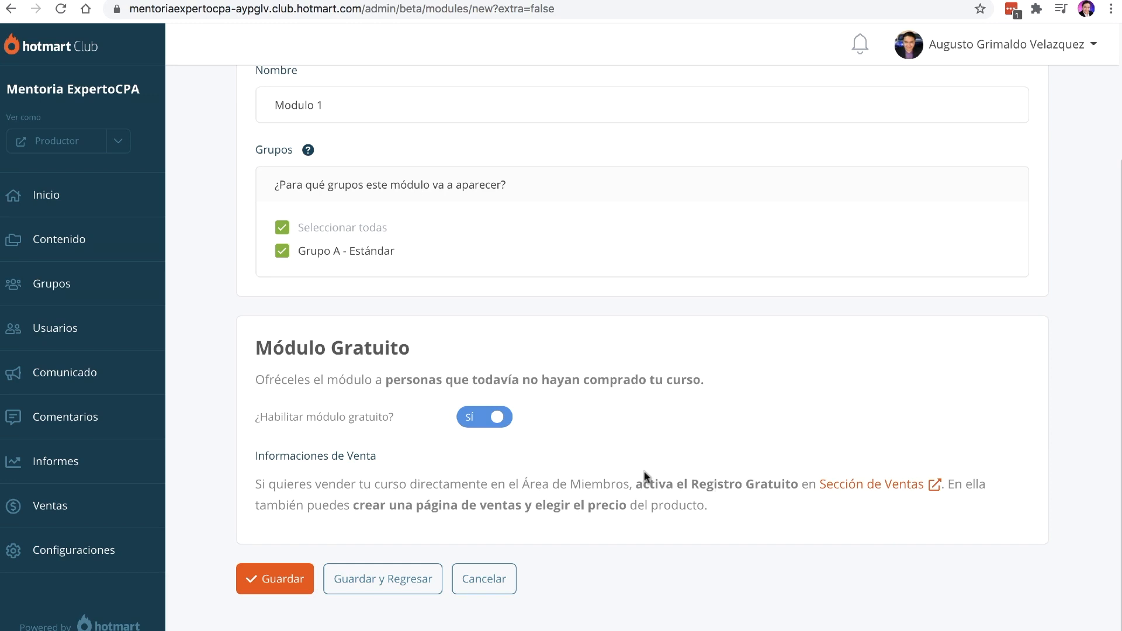
click(473, 418)
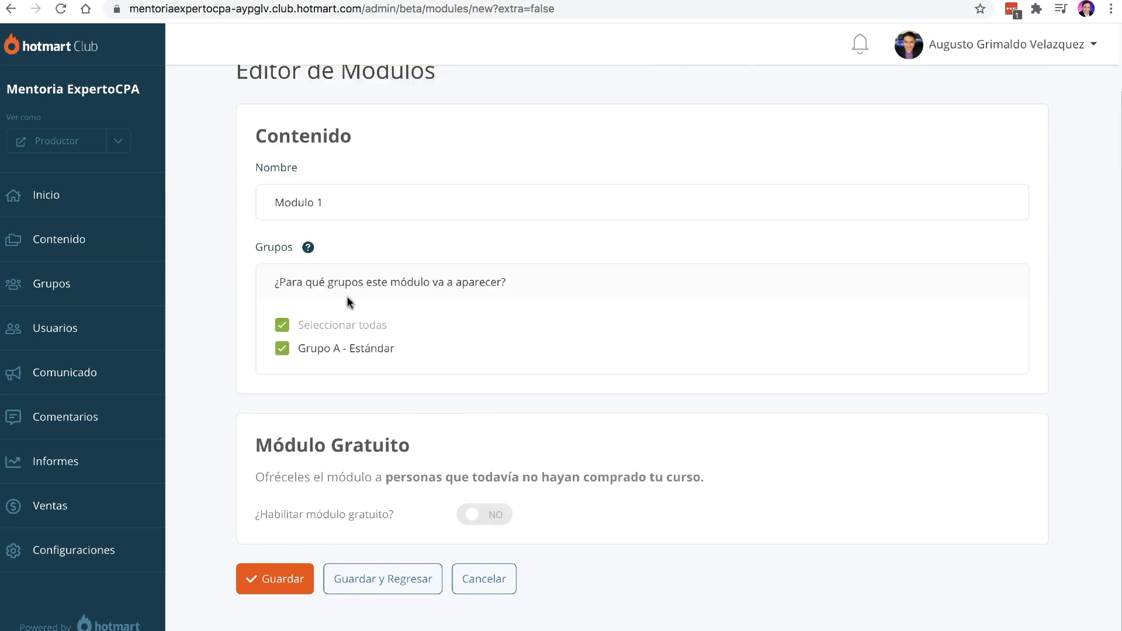
Save Modulo 1 and return to the content manager
click(377, 581)
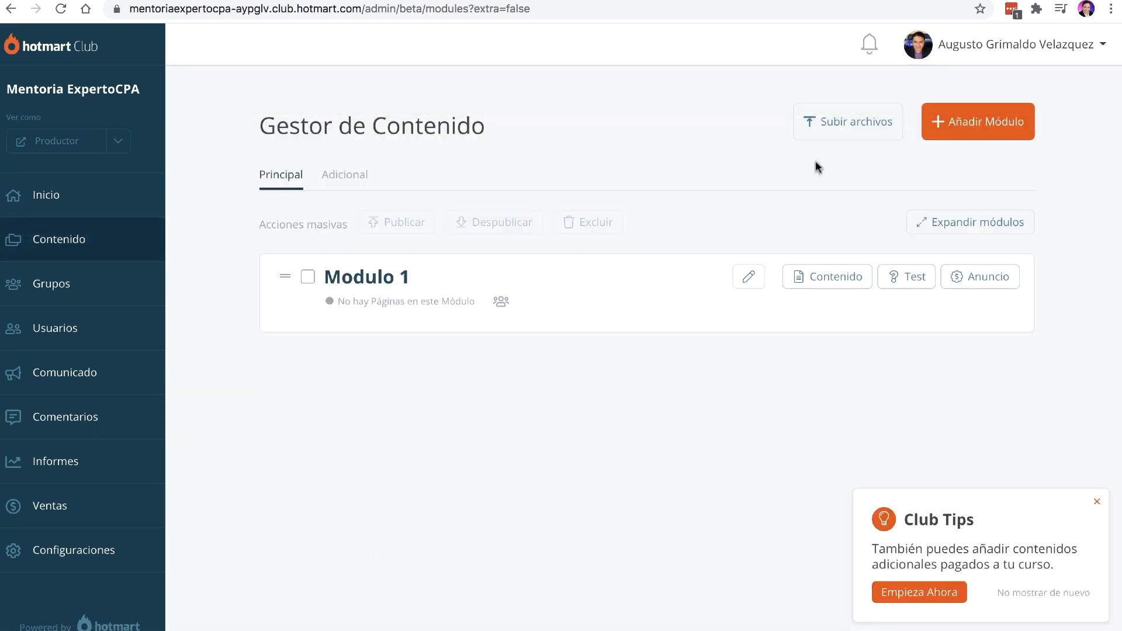
Add a second module named "Modulo 2", save it and return to the content manager
click(971, 124)
click(358, 274)
text(Modulo 2)
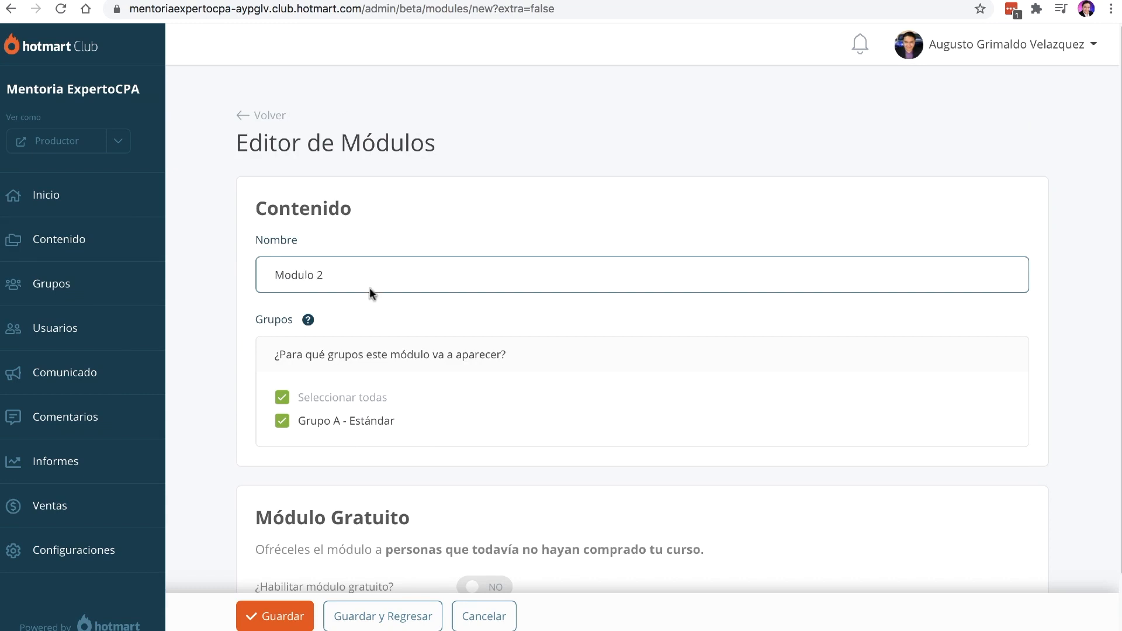
scroll(411, 318, down, 2)
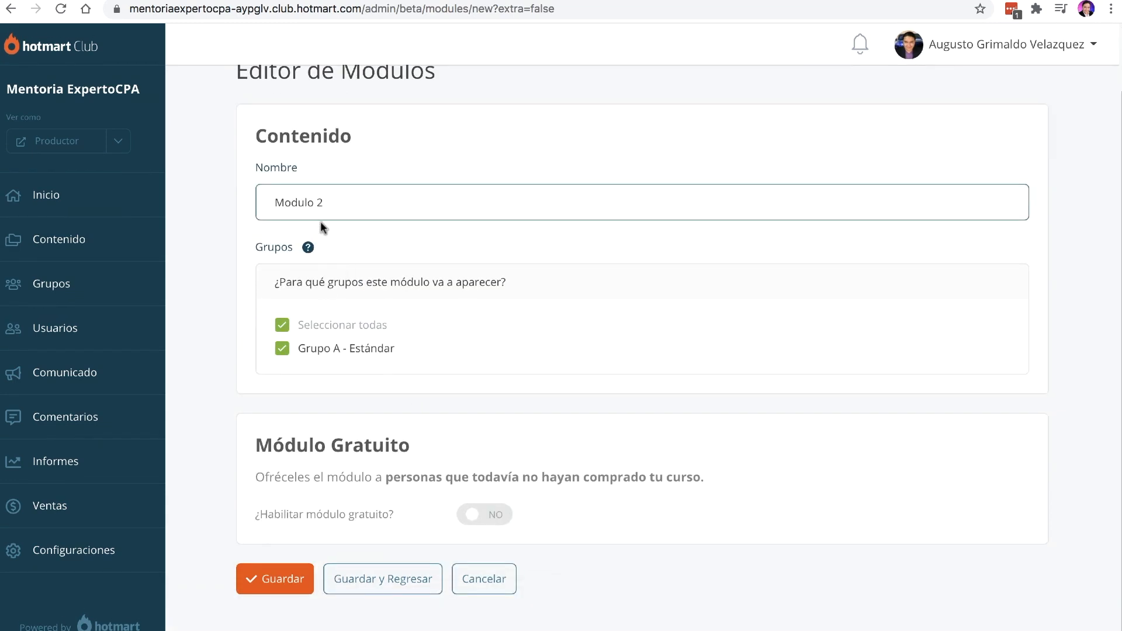
click(394, 569)
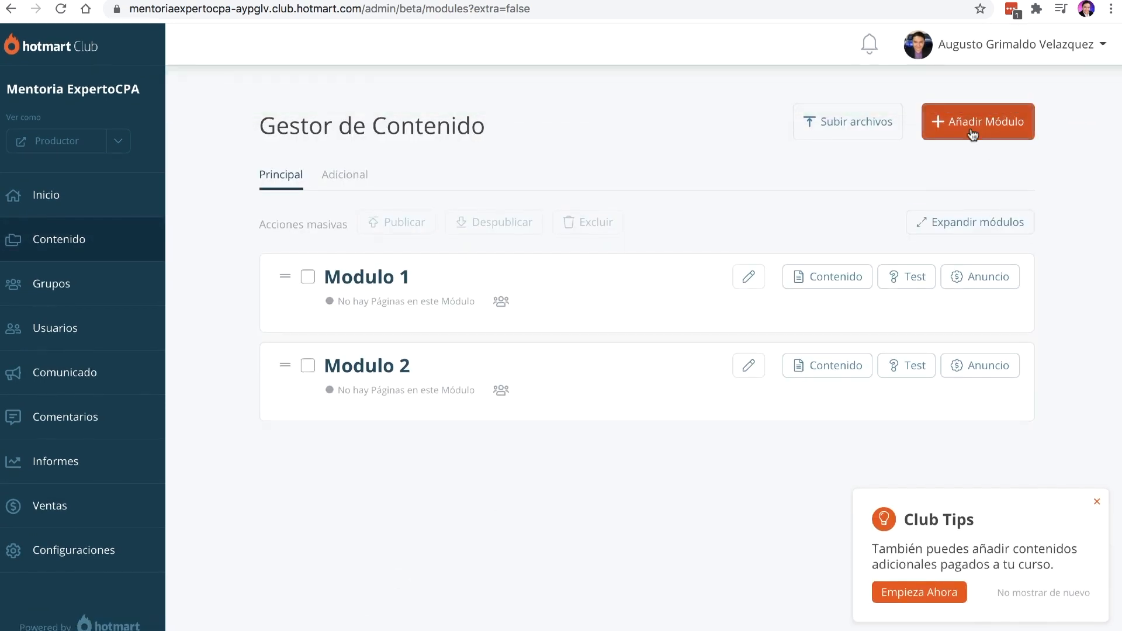
Add a third module named "Modulo 3", save it and return to the content manager
click(972, 131)
click(381, 280)
text(Mode)
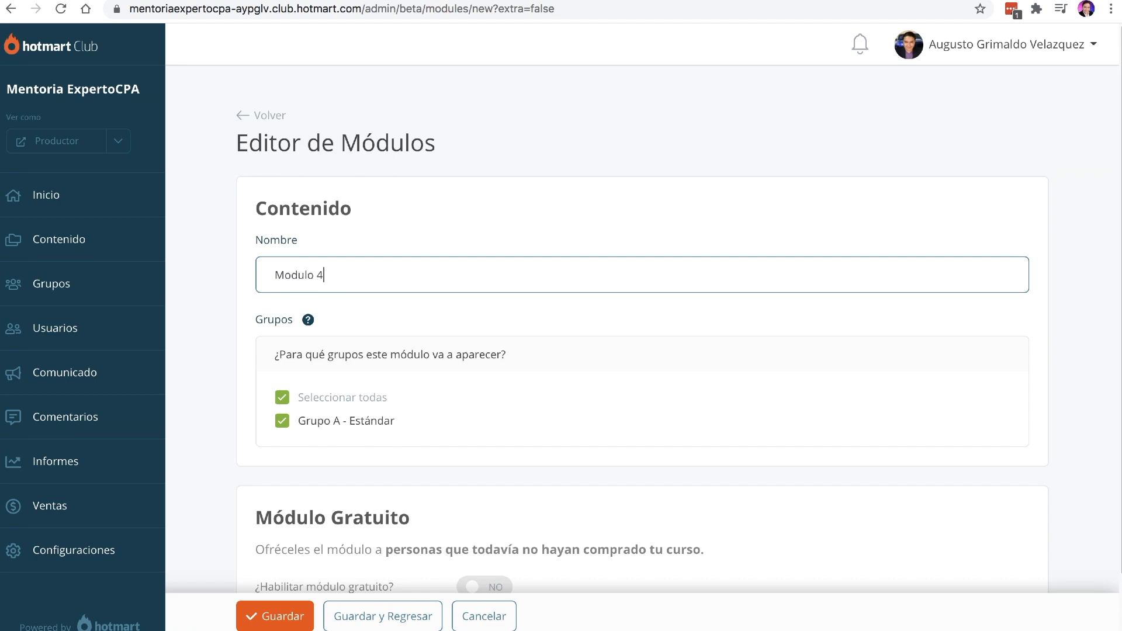
scroll(403, 515, down, 2)
click(384, 579)
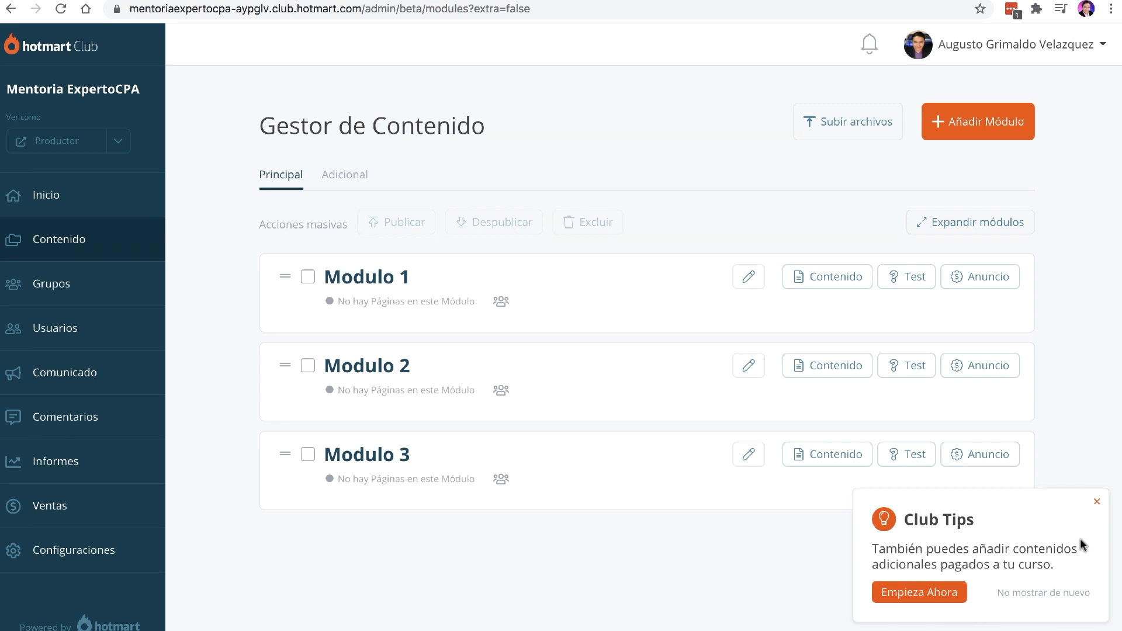
Dismiss the Club Tips notice and start a content page in Modulo 1 named "BIENVENIDA"
click(1097, 502)
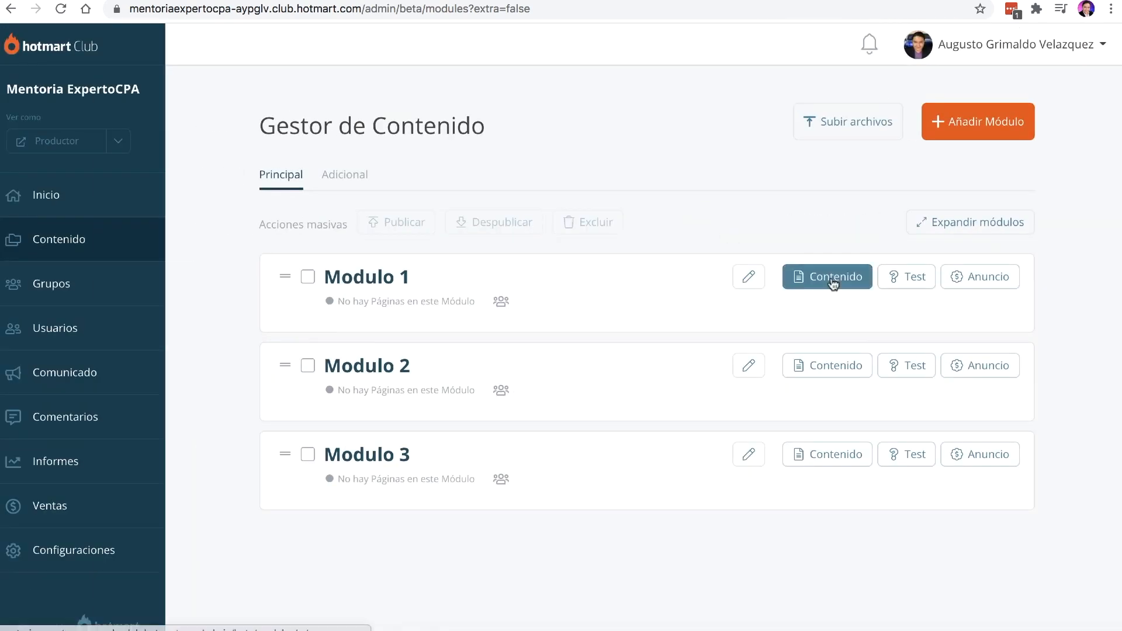
click(833, 282)
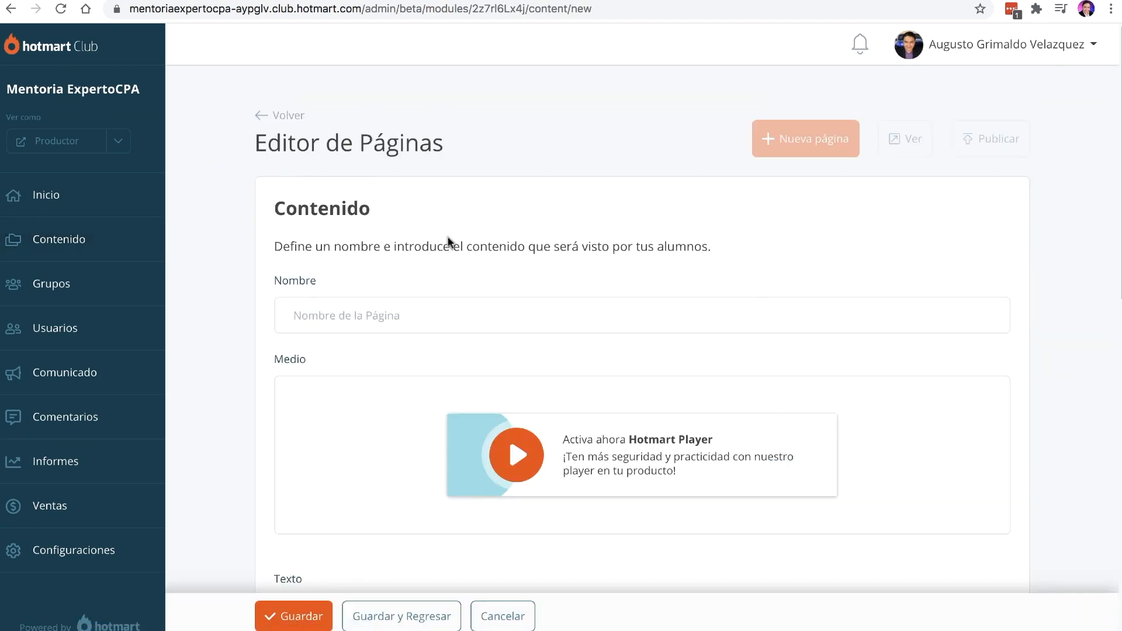
drag(329, 283, 275, 281)
click(318, 314)
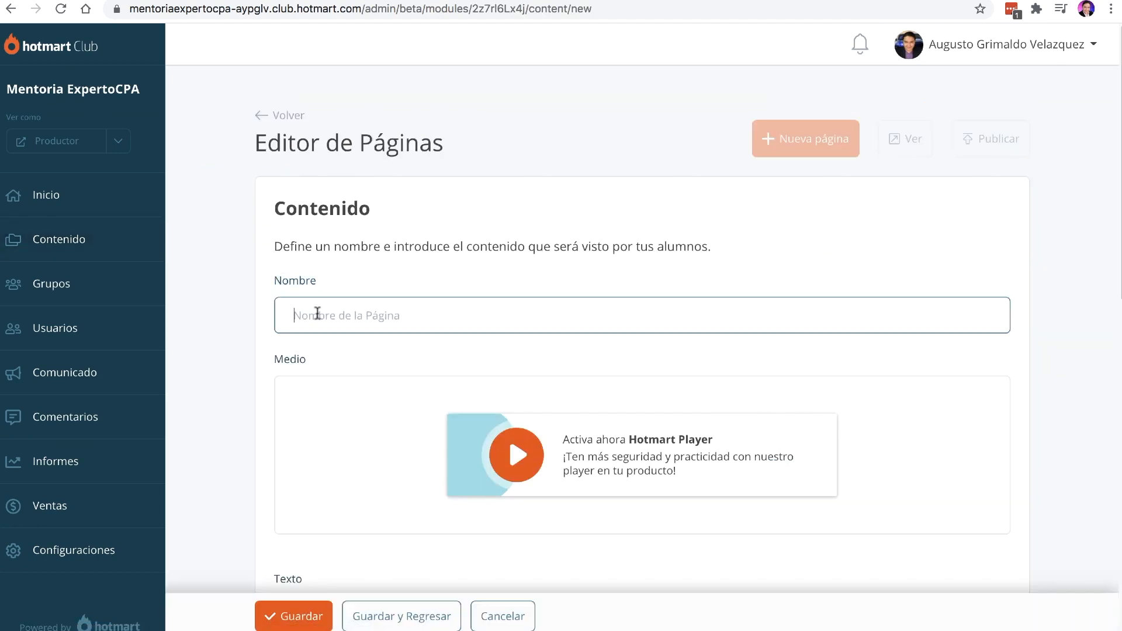
scroll(317, 314, down, 1)
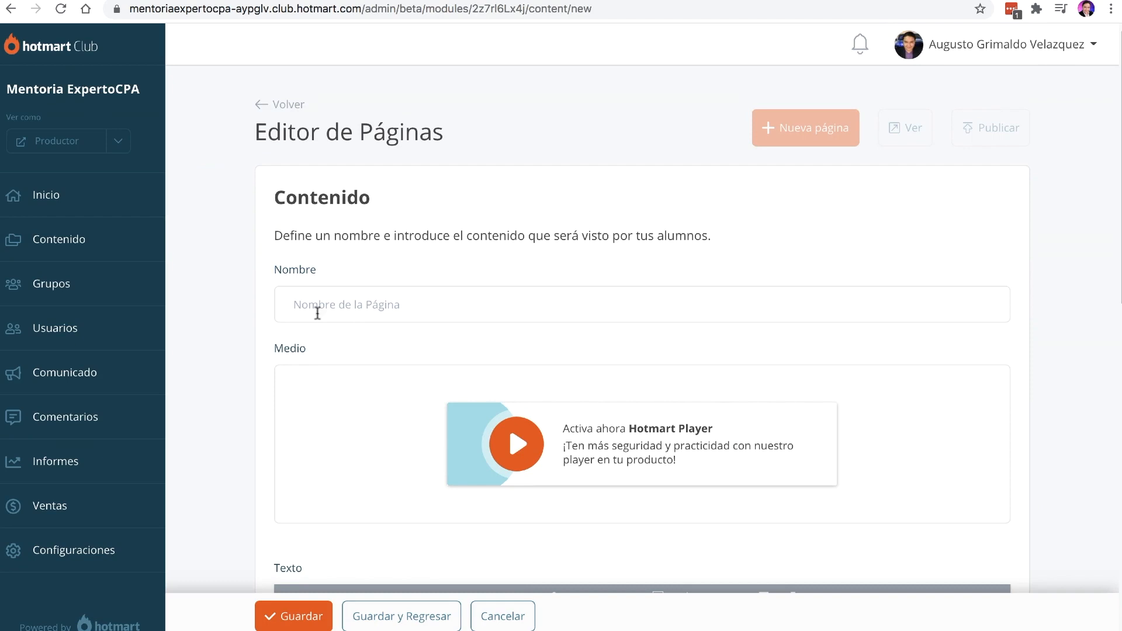
click(358, 302)
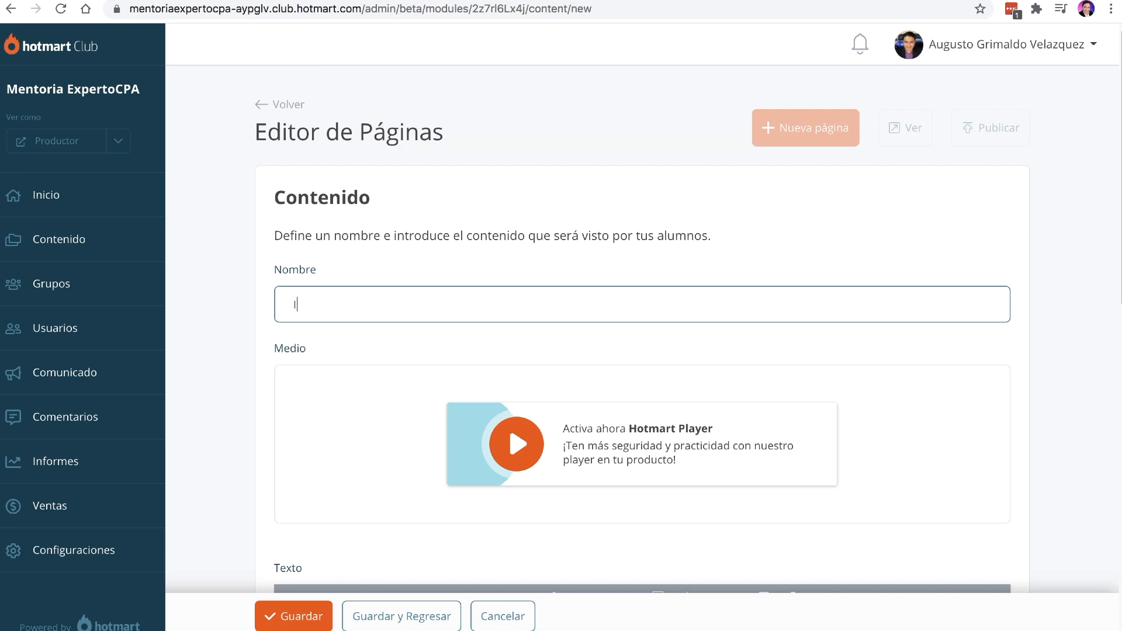
text(BIENVENIDA)
Review the Hotmart Player activation notice, toggling its fee agreement on and off, and cancel the activation
scroll(319, 349, down, 3)
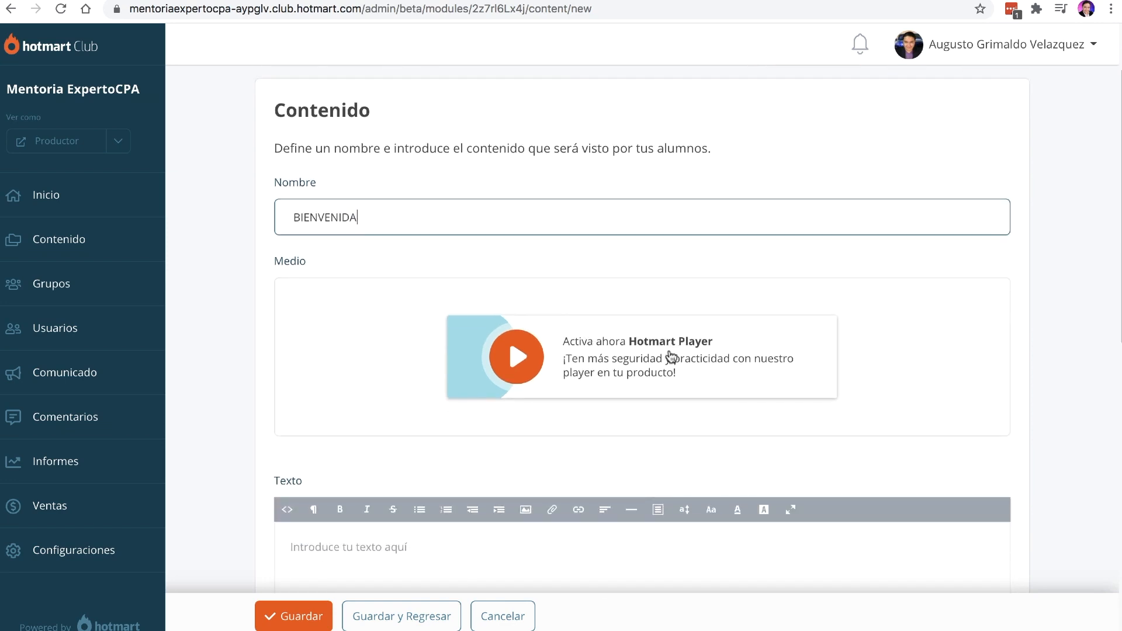
click(529, 359)
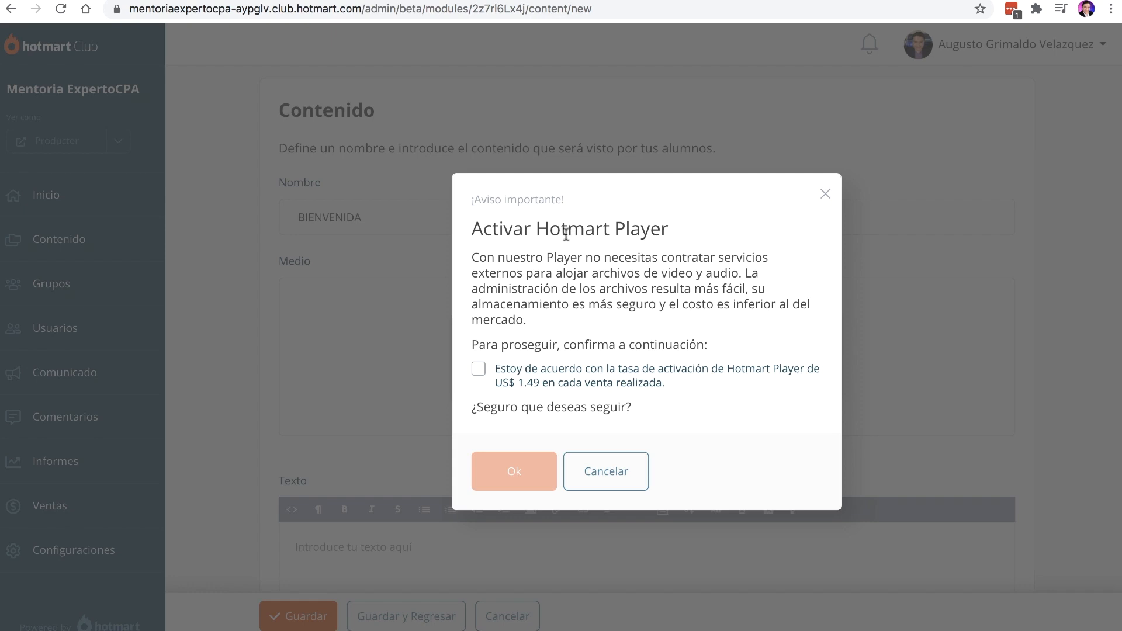
drag(550, 230, 660, 231)
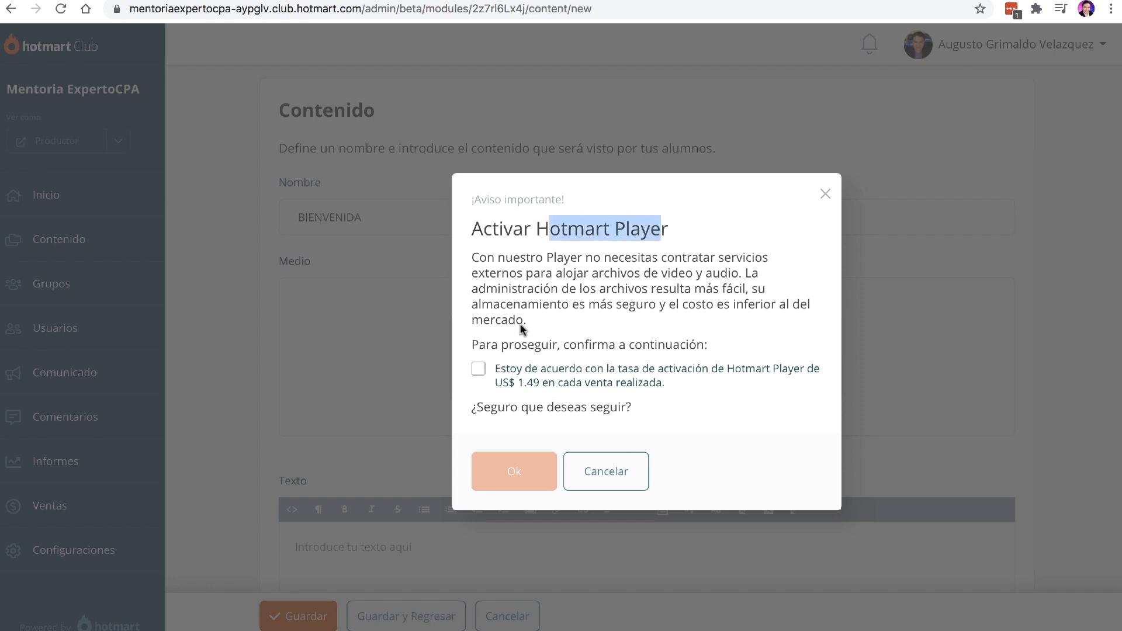
click(480, 371)
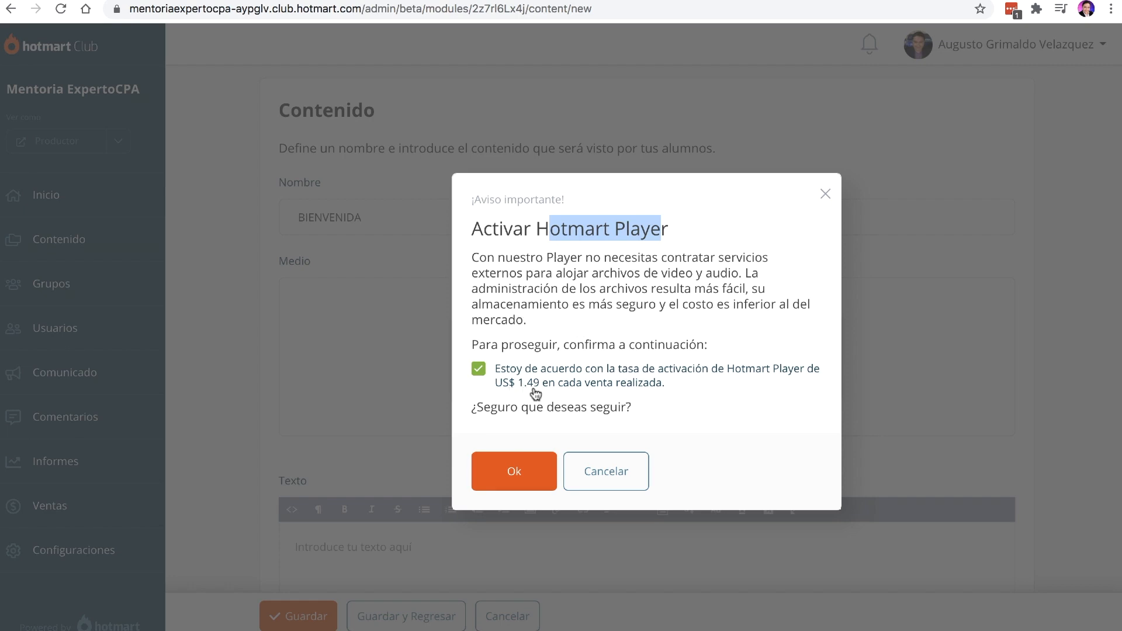
click(479, 369)
click(627, 479)
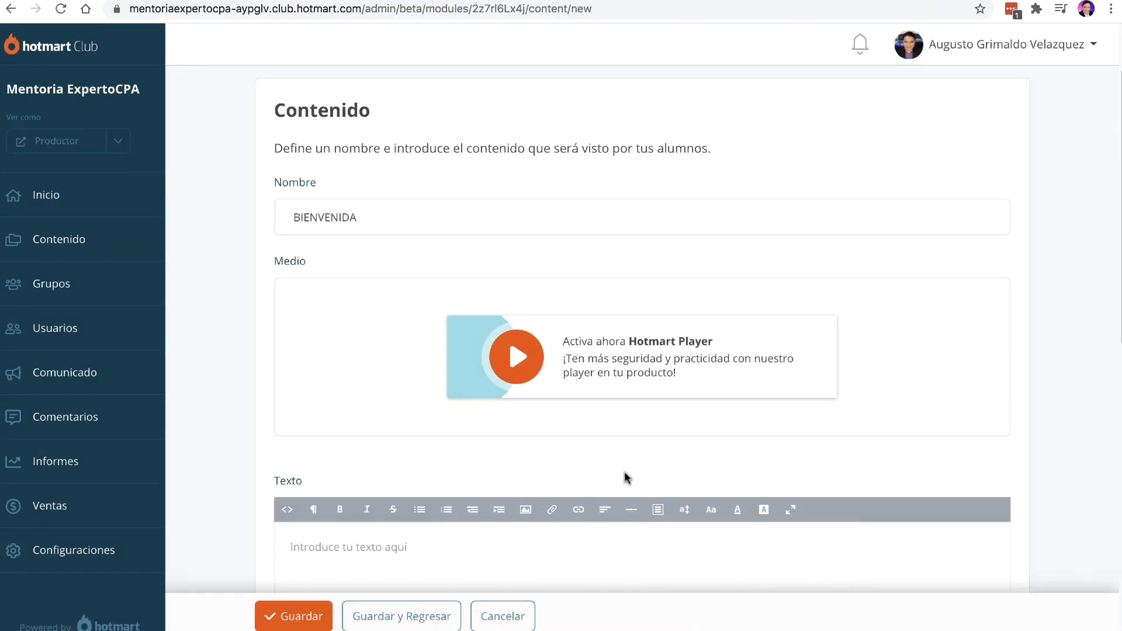
Examine the Texto editor and the Medio section of the BIENVENIDA page
scroll(622, 455, down, 5)
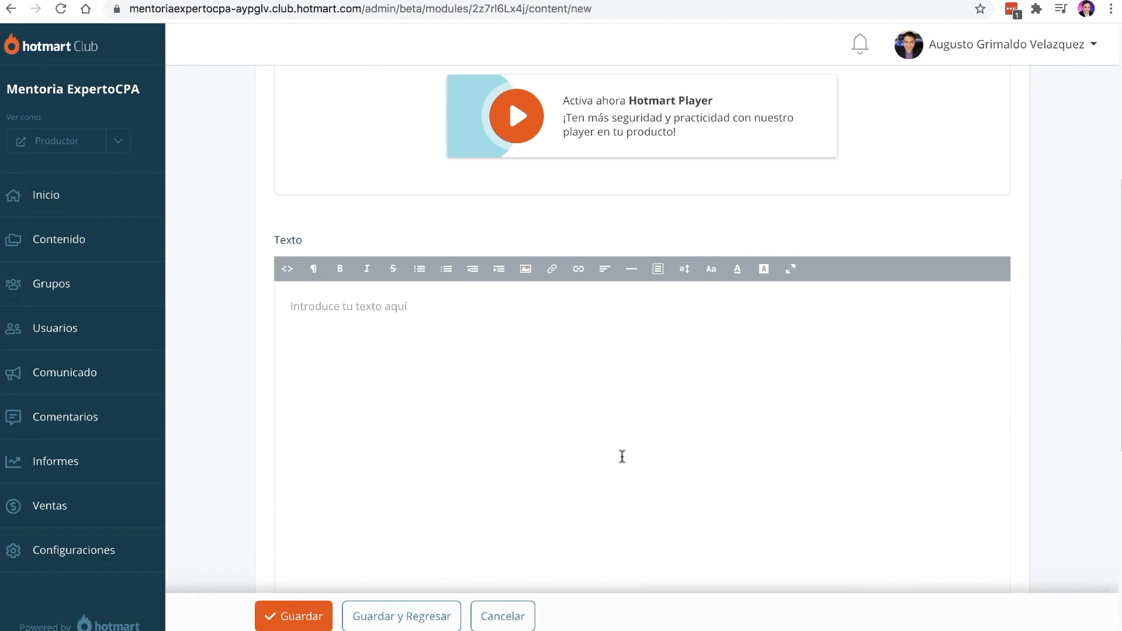
scroll(622, 457, down, 1)
drag(283, 216, 273, 209)
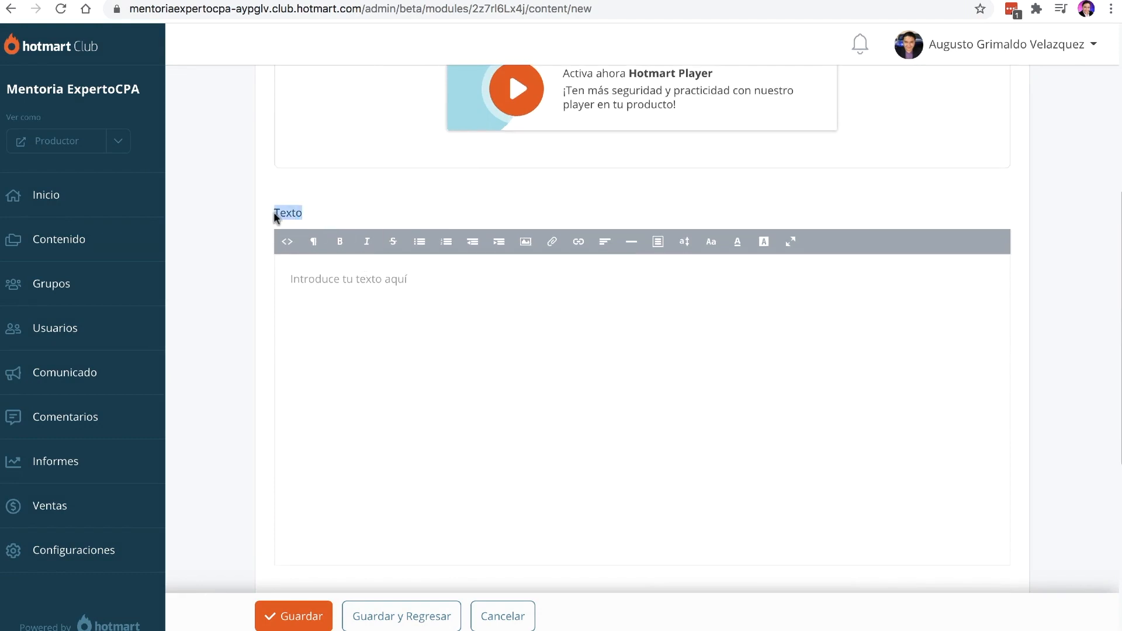
click(353, 285)
scroll(352, 284, up, 1)
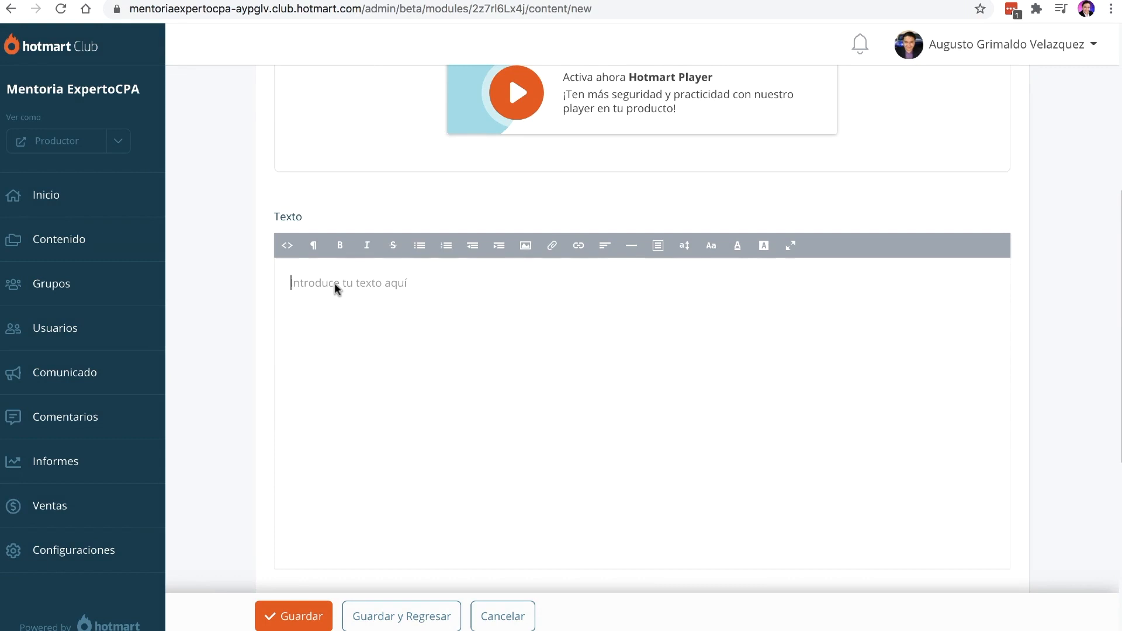
scroll(334, 284, up, 2)
scroll(334, 284, up, 2)
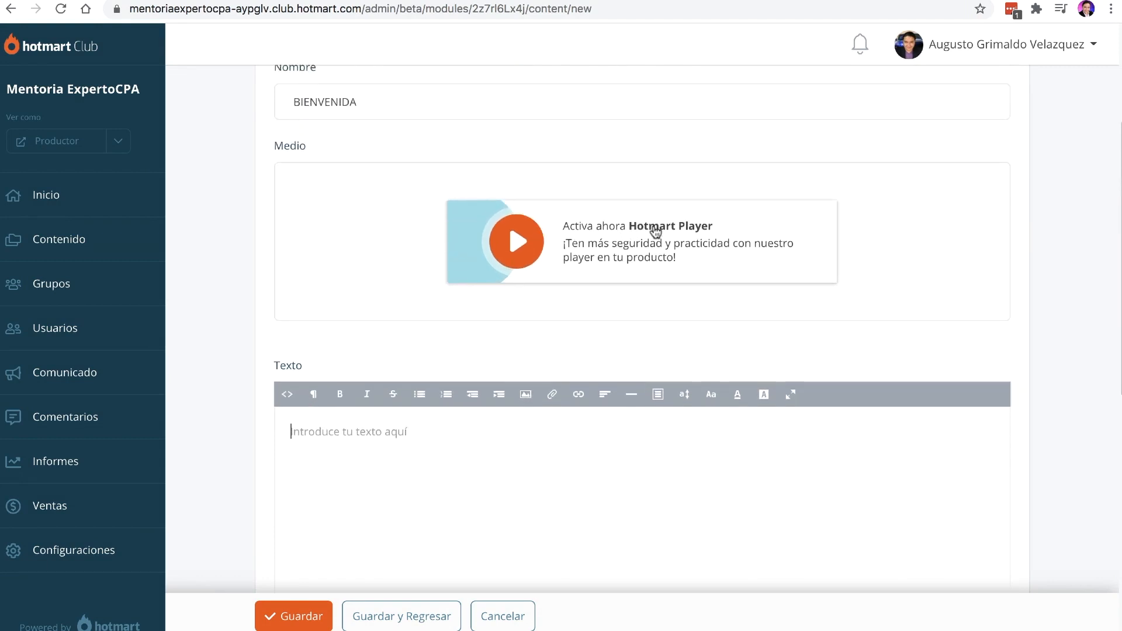
scroll(490, 363, down, 1)
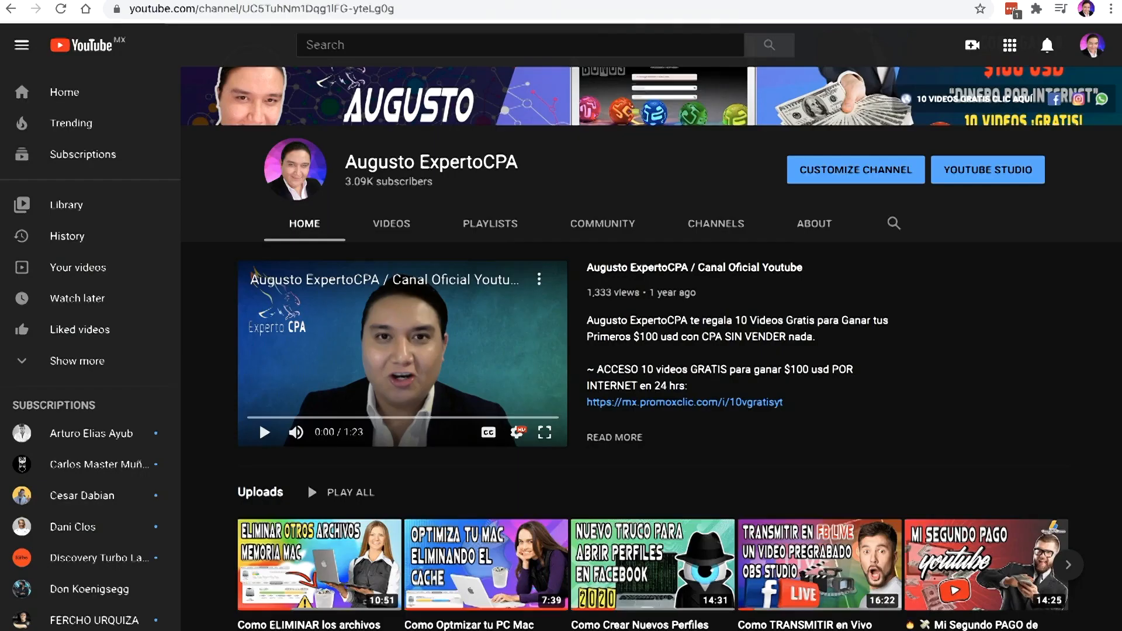
Switch to the YouTube channel, open the uploaded video "Mi Segundo PAGO de YOUTUBE $2,134.24" and pause playback
scroll(918, 129, up, 2)
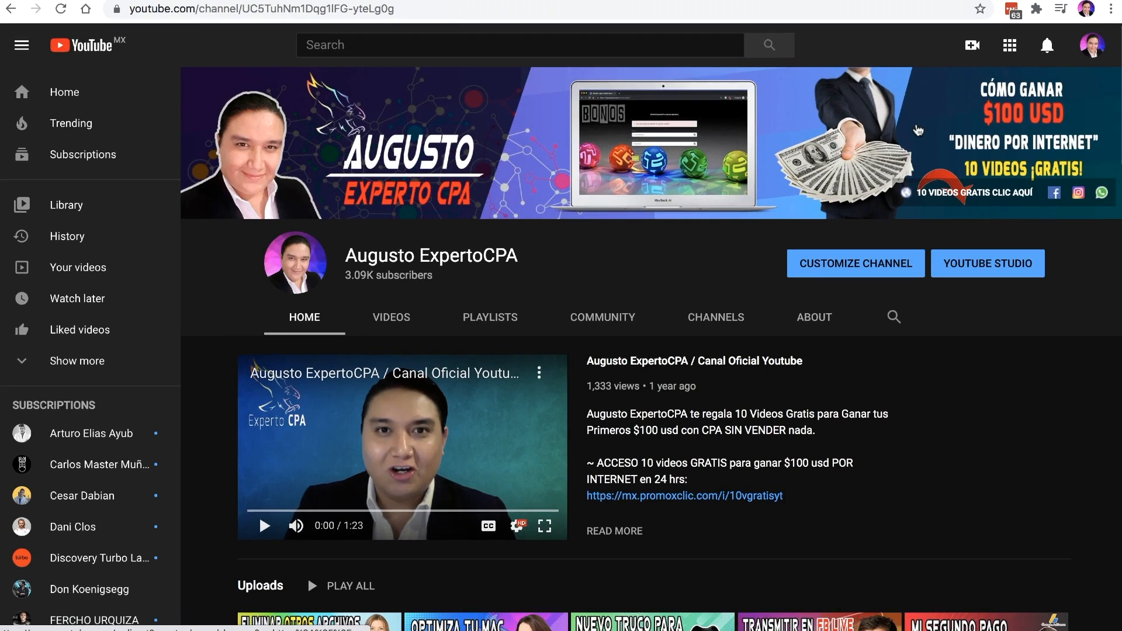
scroll(829, 339, down, 8)
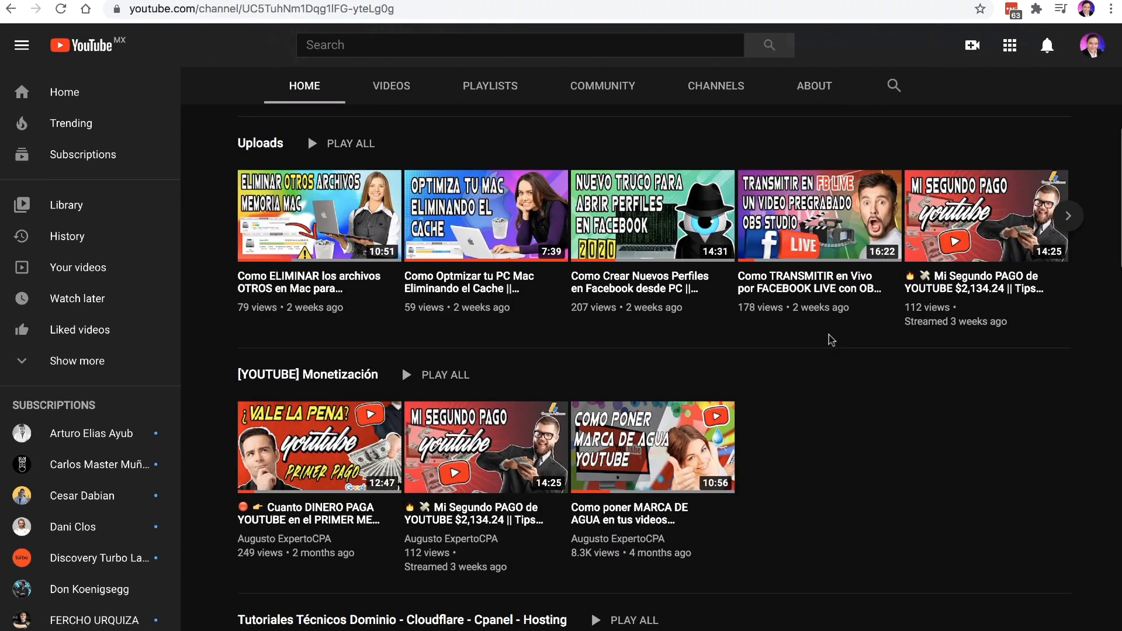
click(971, 228)
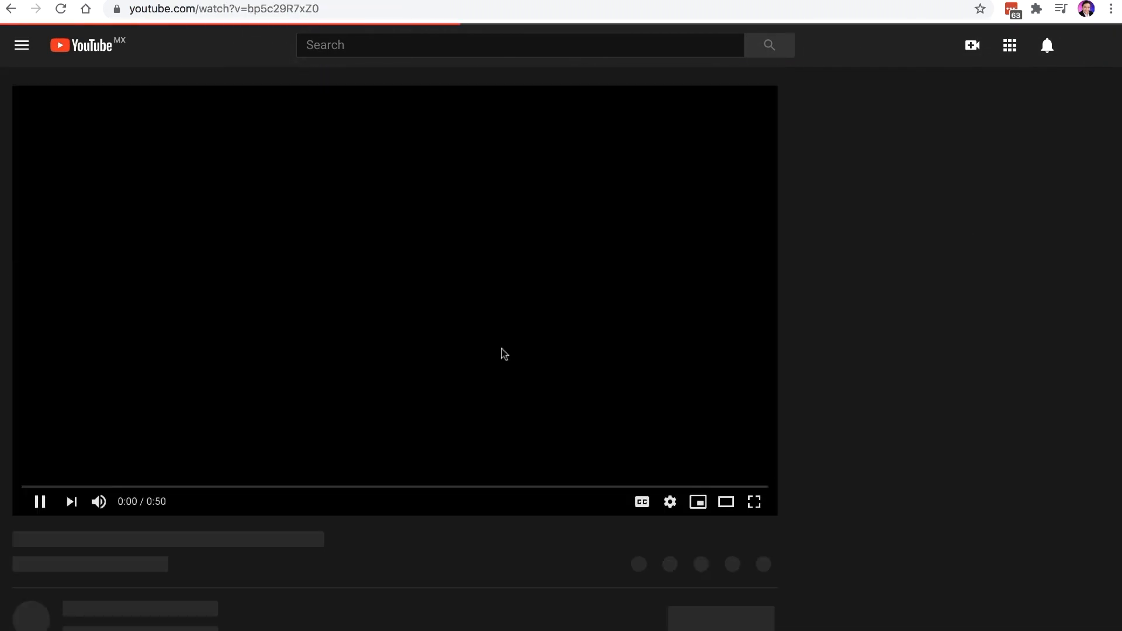
click(40, 502)
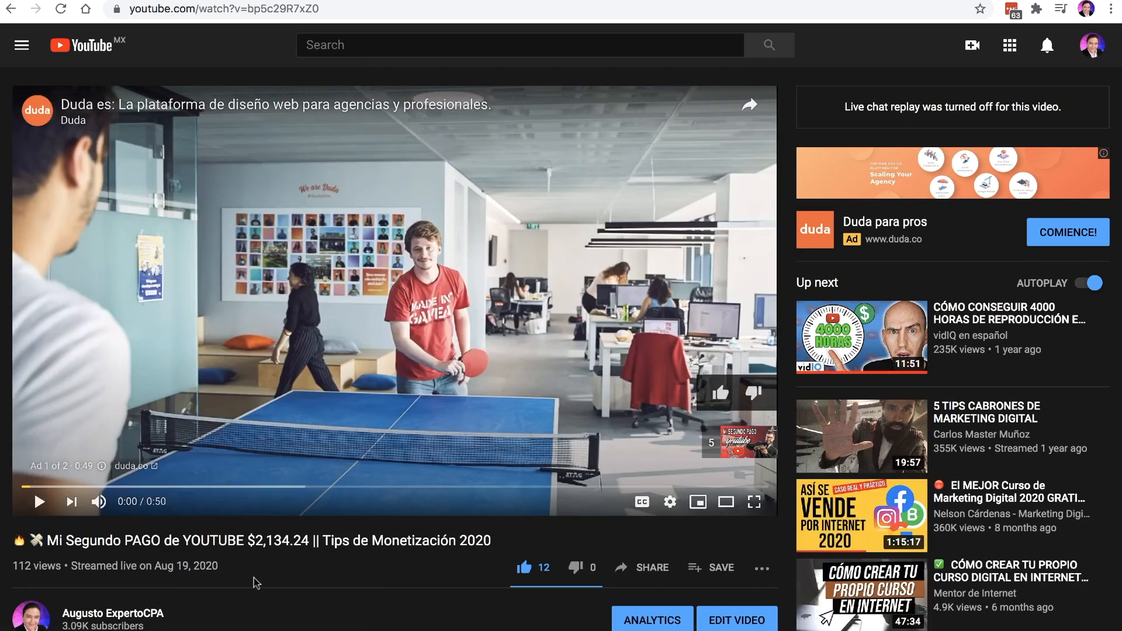
Open the video's share options and copy its full iframe embed code
scroll(256, 583, down, 3)
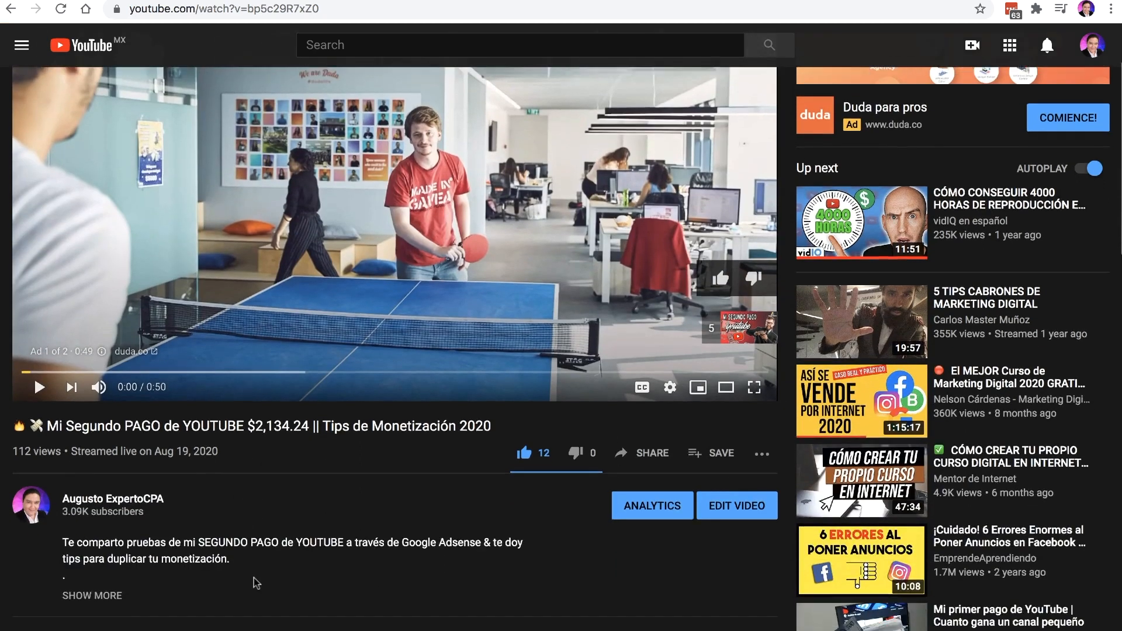
scroll(256, 582, up, 3)
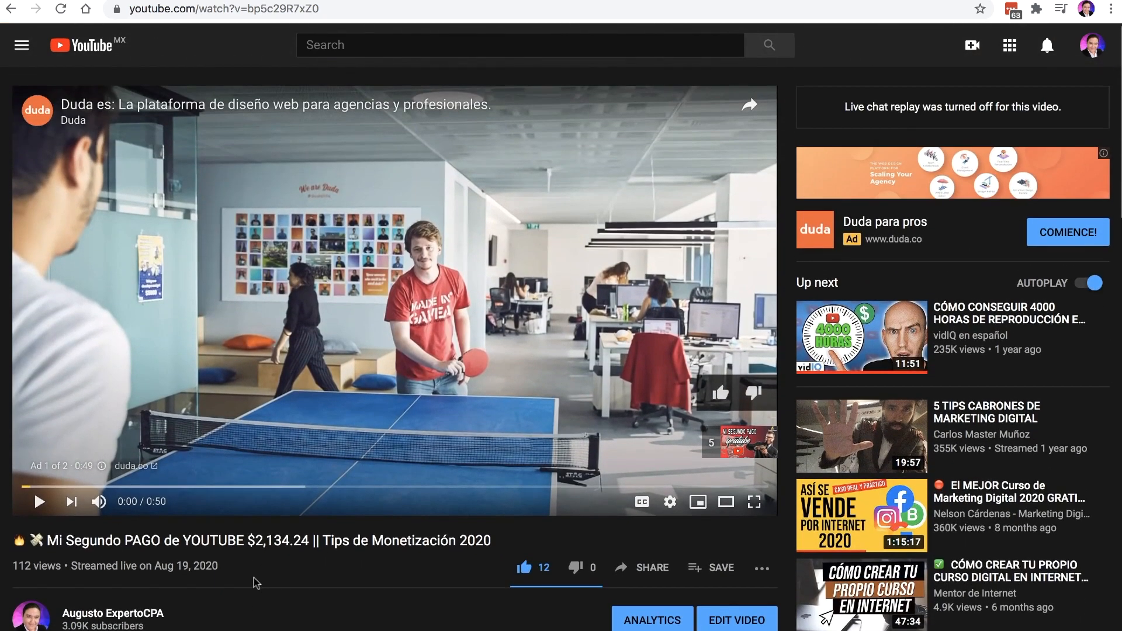
scroll(256, 582, down, 1)
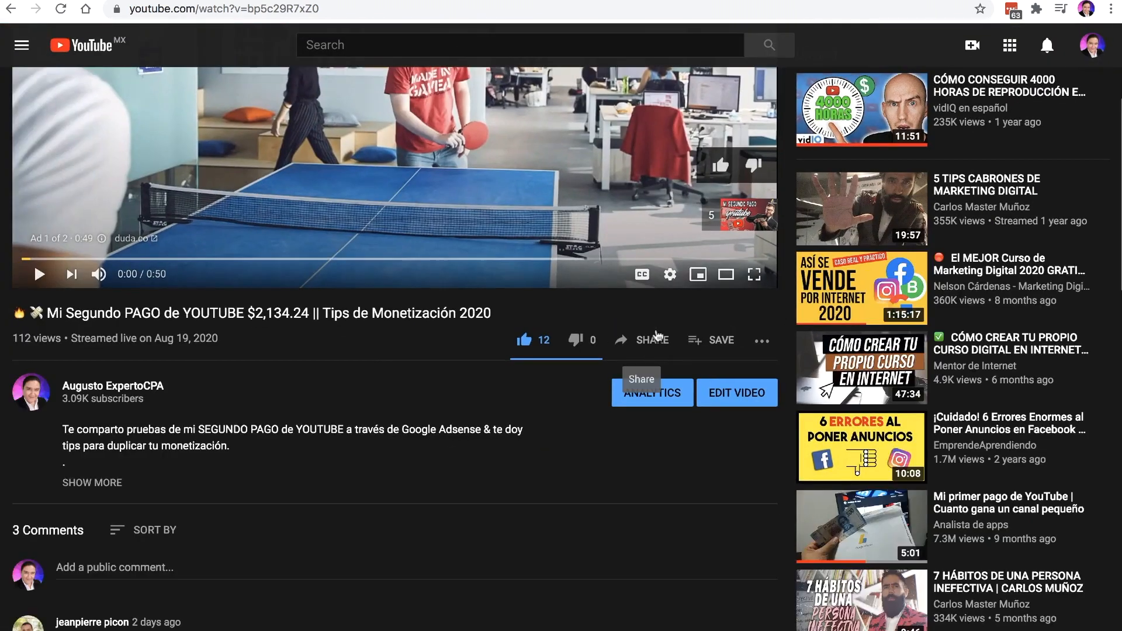
click(658, 338)
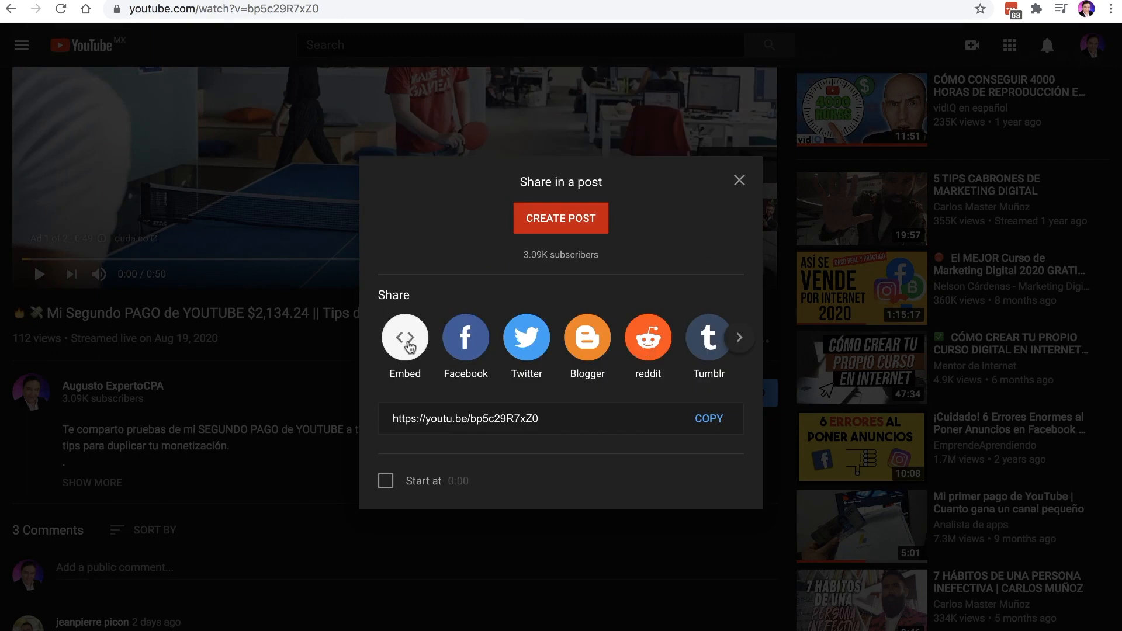
click(409, 345)
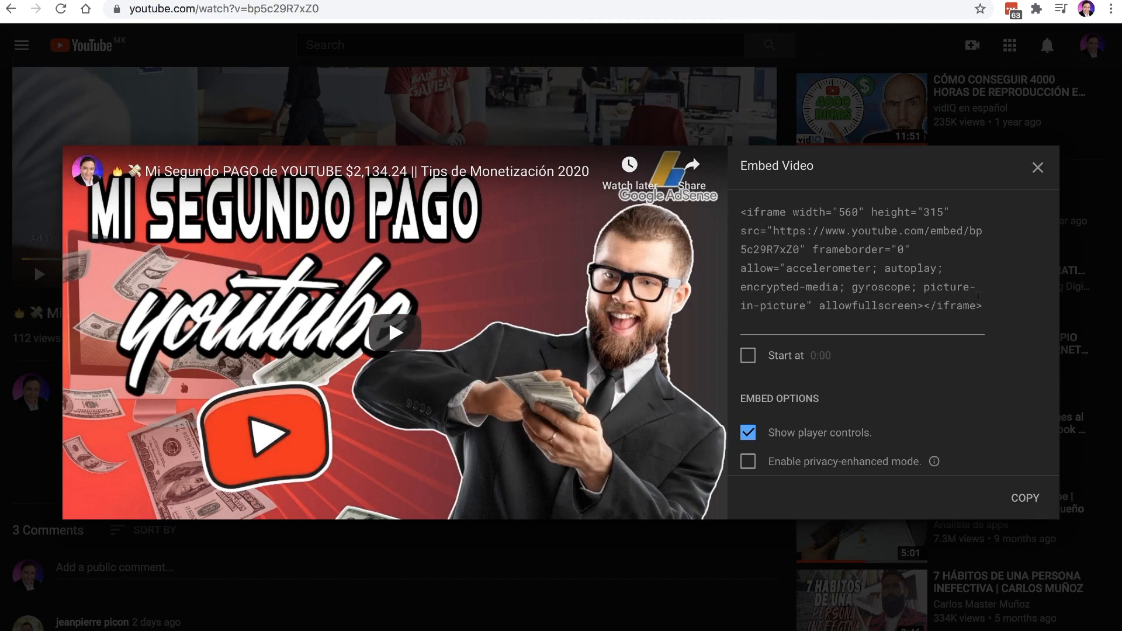
drag(978, 296, 847, 268)
key(super+c)
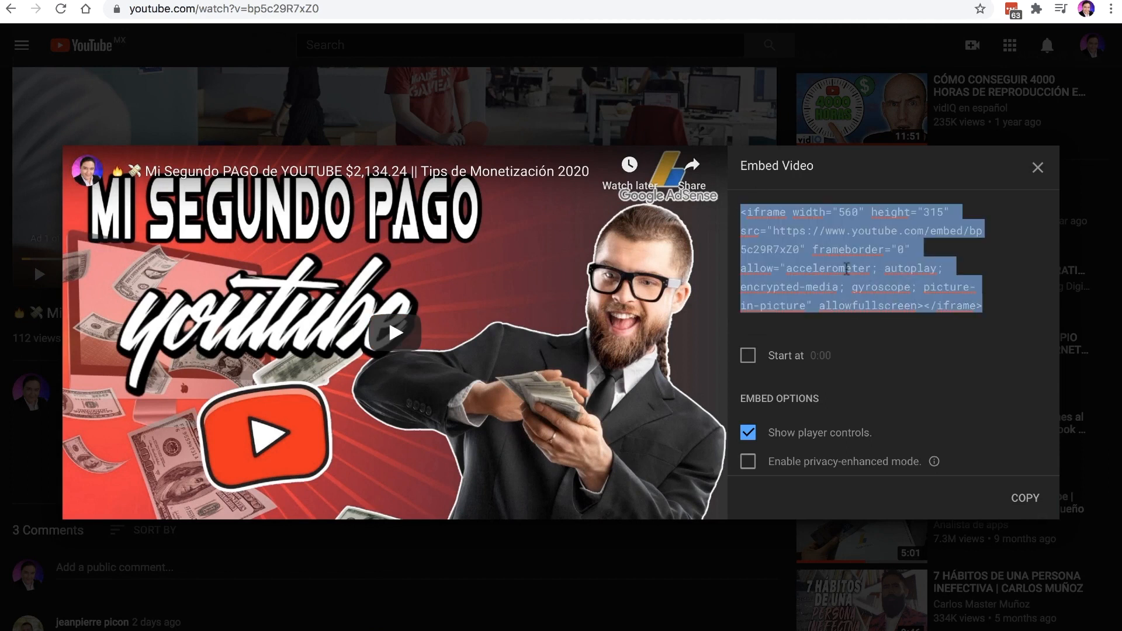
right_click(830, 271)
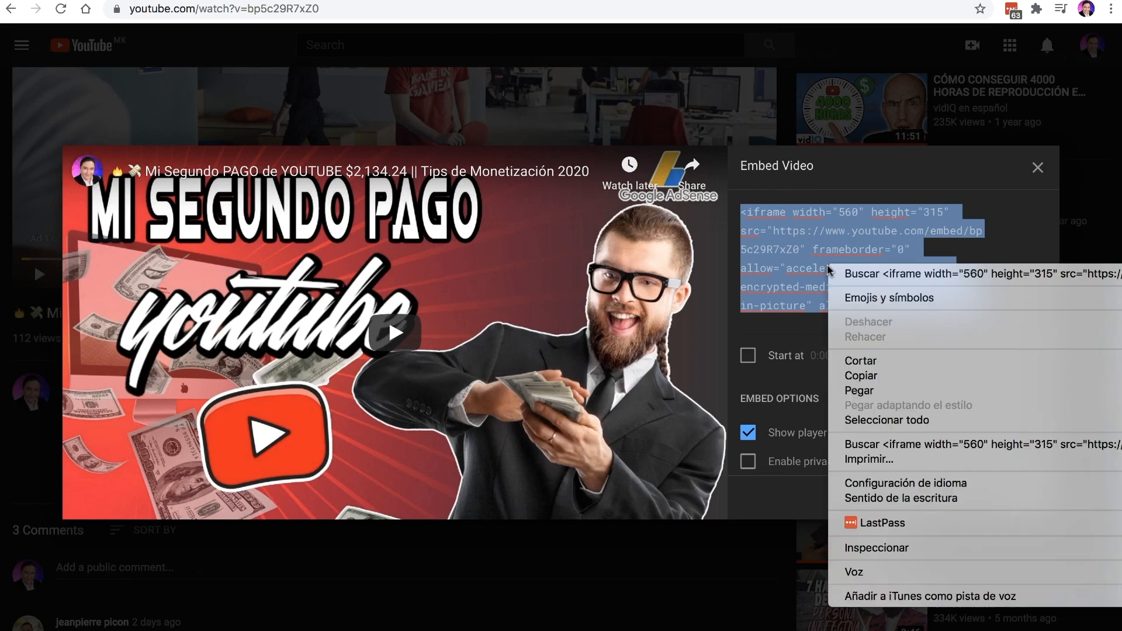
click(877, 377)
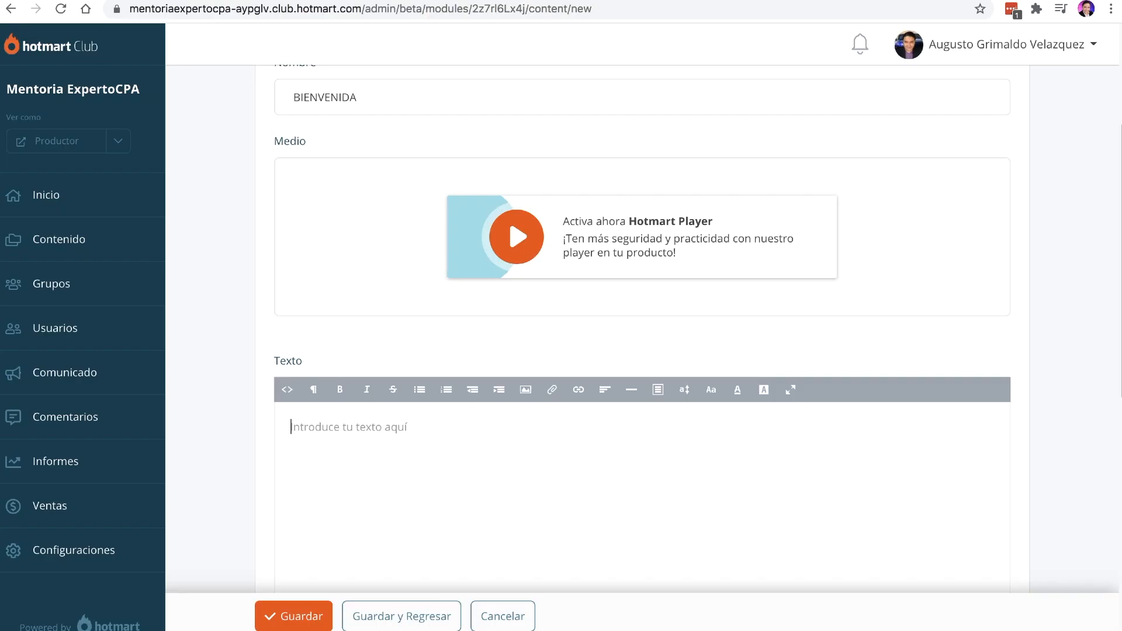
Back in Hotmart Club, paste the video's embed code into the Texto editor as HTML and return to the visual view
scroll(299, 378, down, 3)
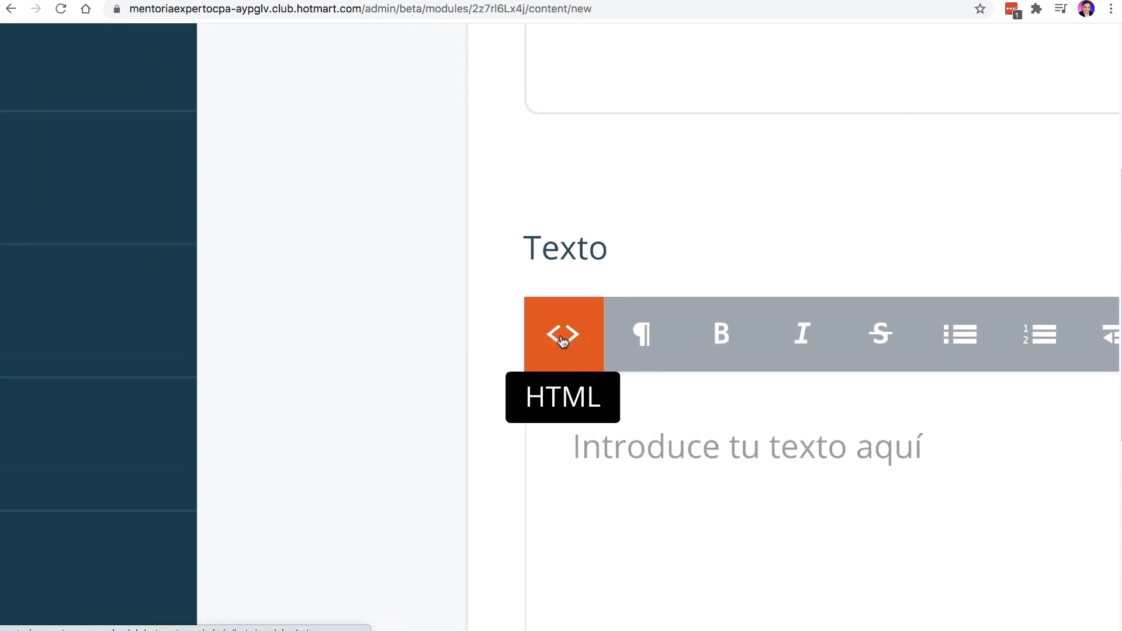
click(562, 338)
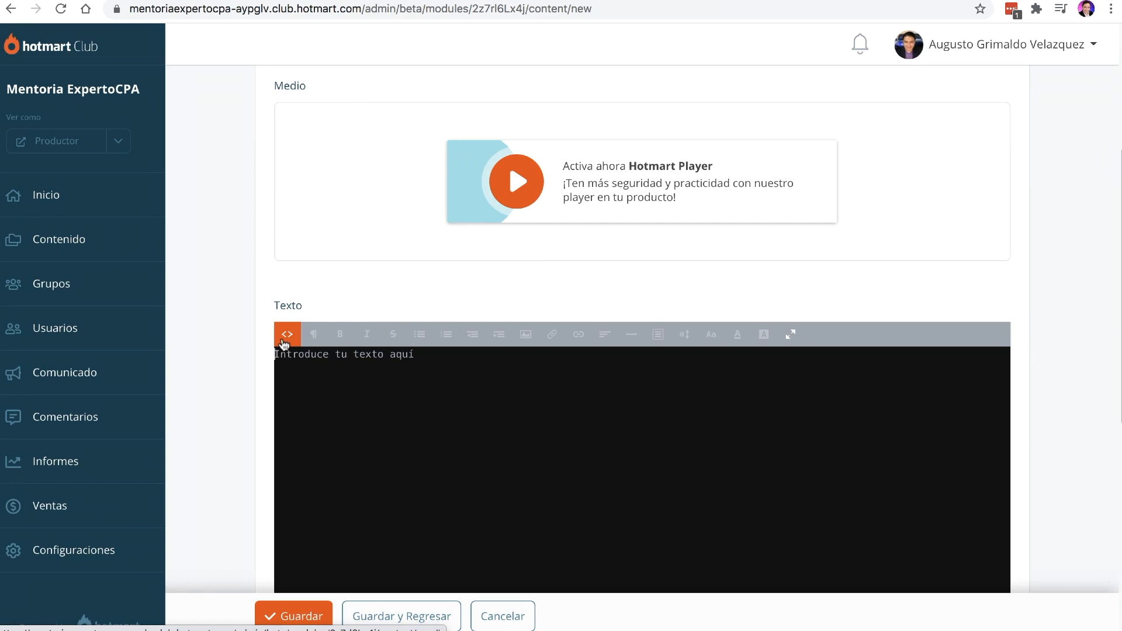
right_click(295, 353)
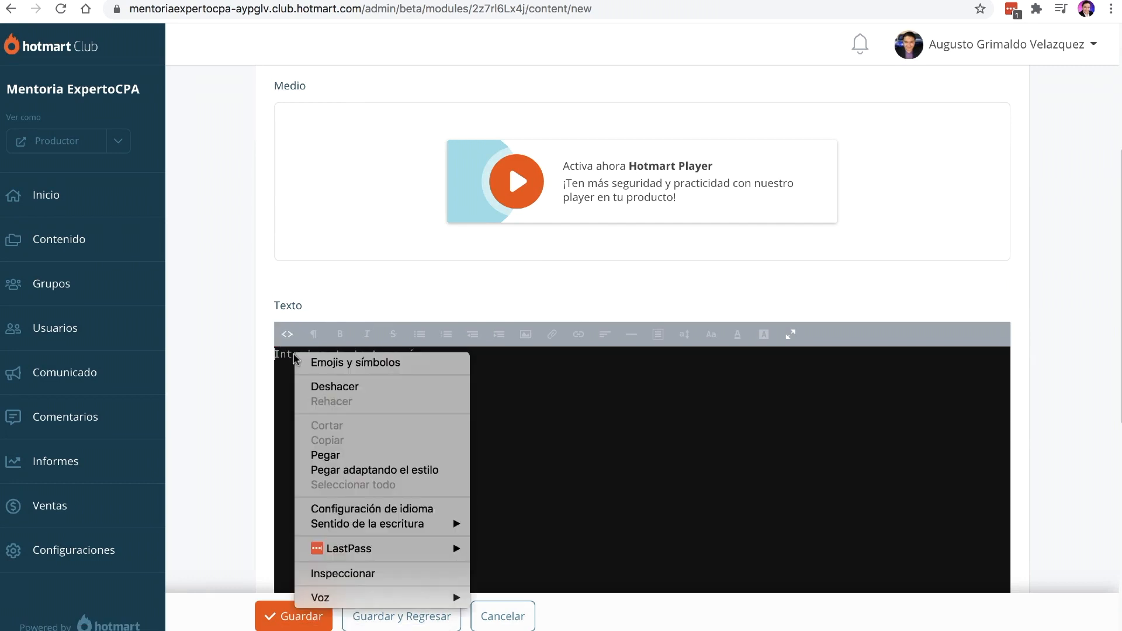
click(349, 455)
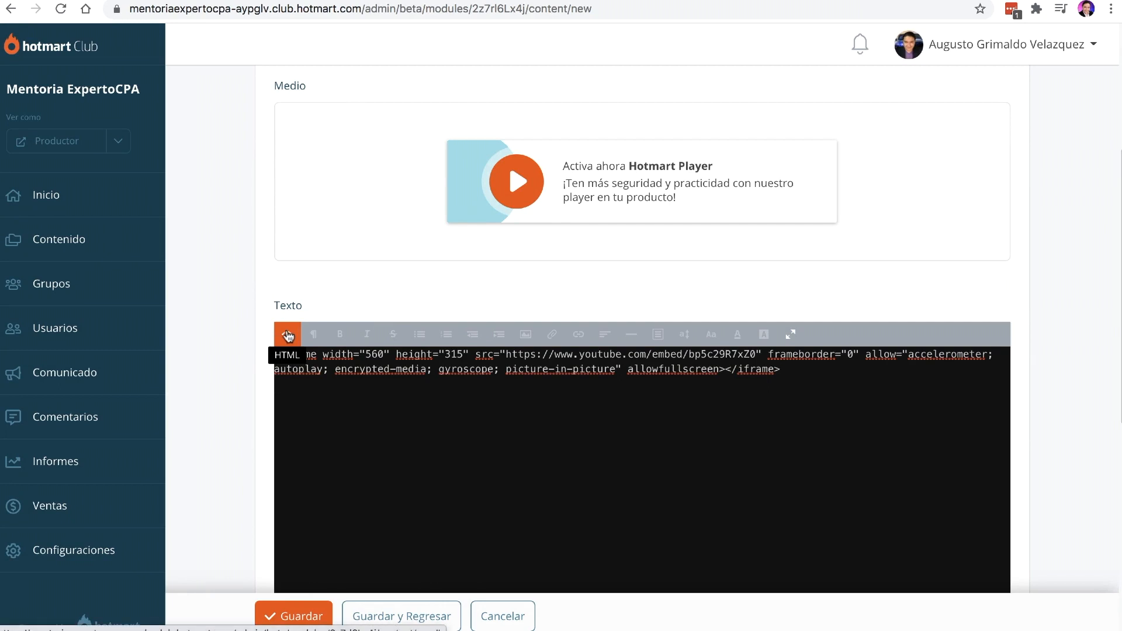
click(288, 335)
Save the BIENVENIDA page without changing its Adicionales or Configuraciones sections
scroll(483, 434, down, 3)
scroll(483, 434, down, 3)
scroll(483, 434, down, 5)
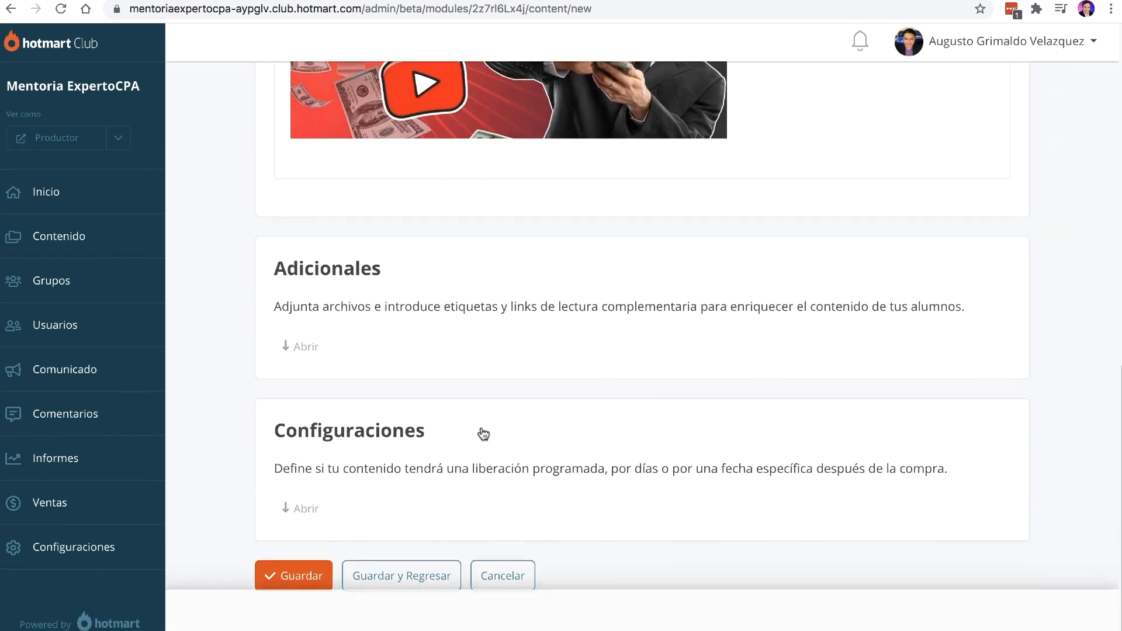
click(302, 576)
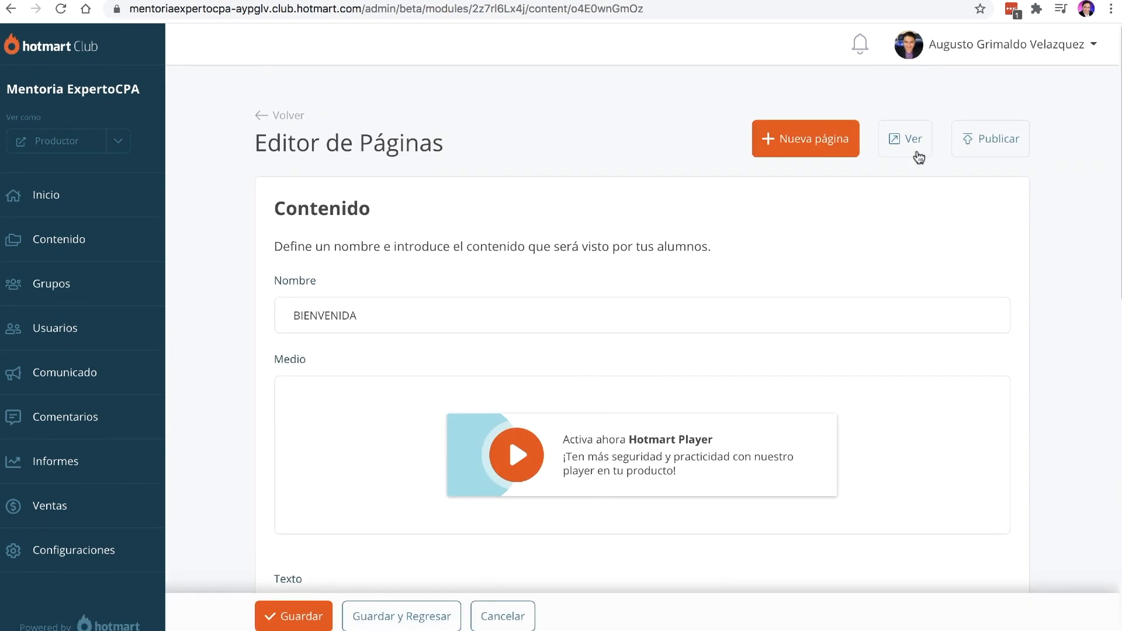
Preview the saved BIENVENIDA page as it looks in the members area
scroll(906, 143, up, 3)
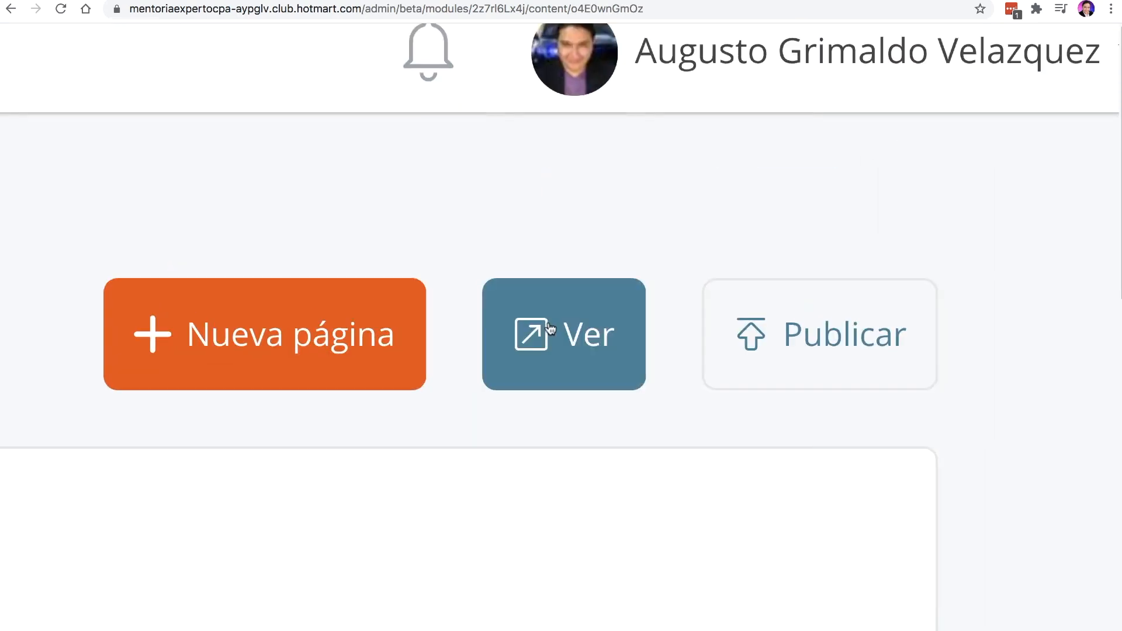
scroll(549, 329, down, 3)
click(905, 138)
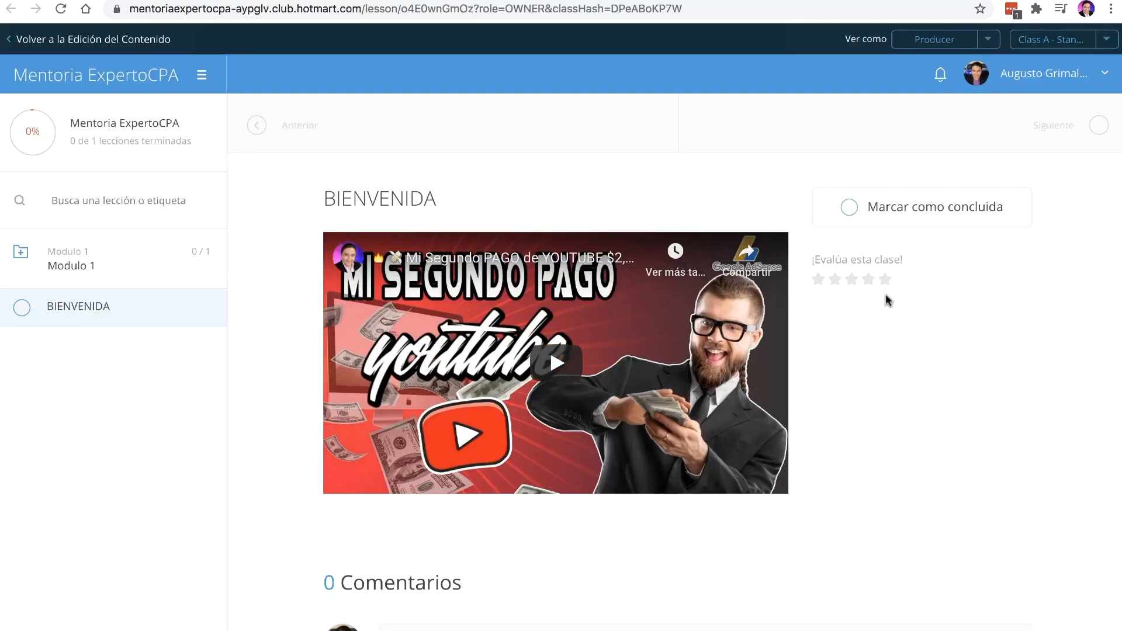
Look through the BIENVENIDA lesson preview, collapse and expand Modulo 1 in the lesson list, and open the BIENVENIDA lesson
scroll(941, 292, down, 10)
scroll(942, 292, up, 10)
click(20, 253)
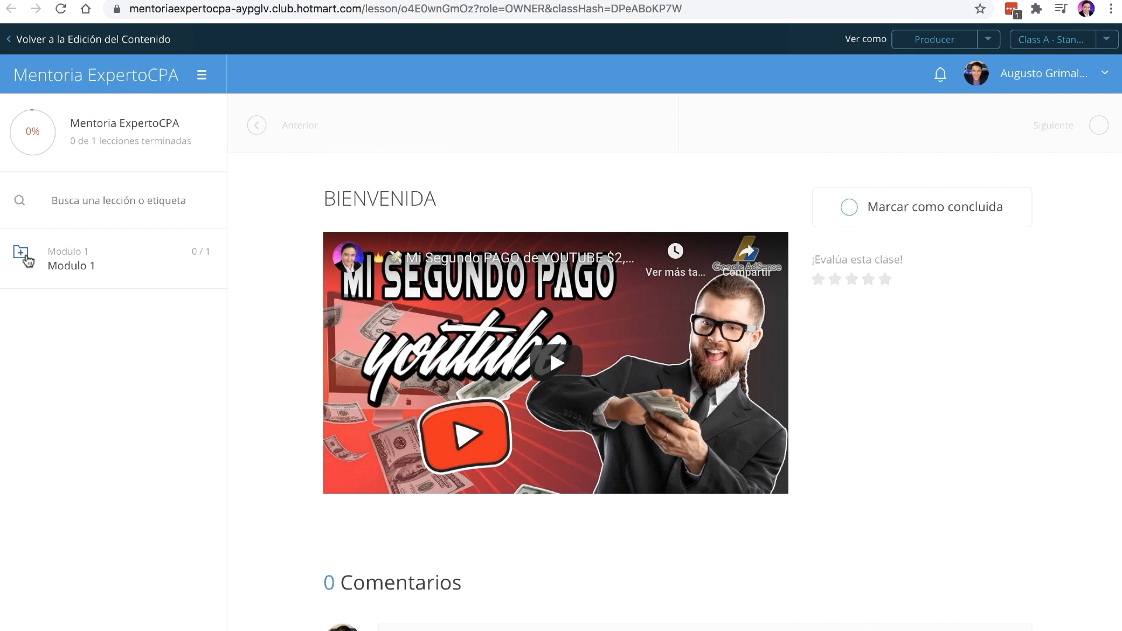
click(21, 251)
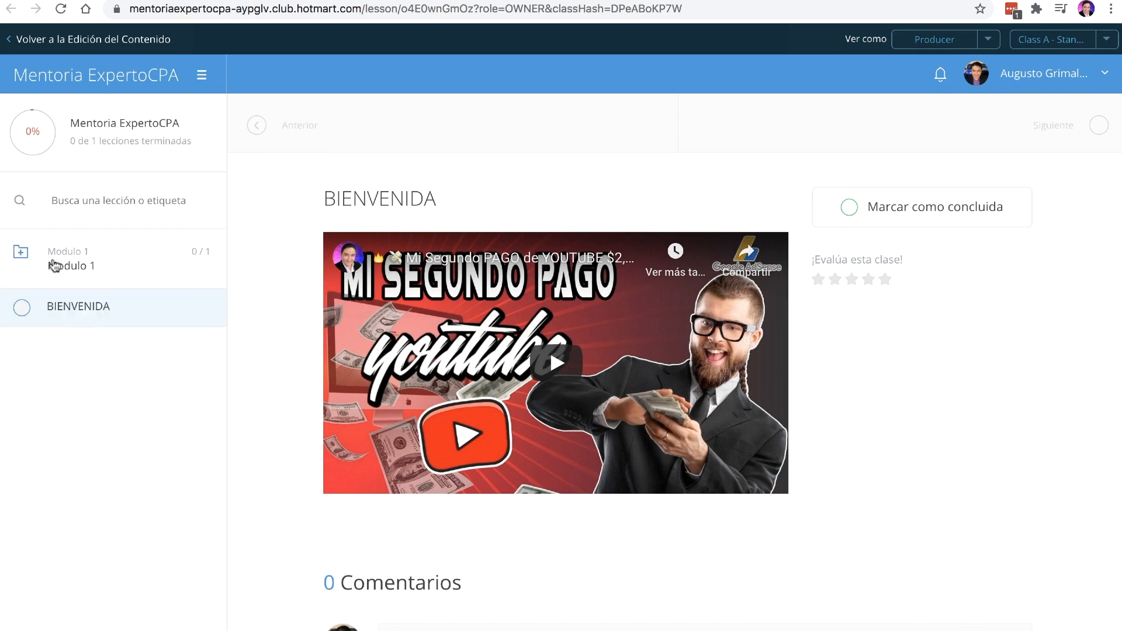
click(54, 310)
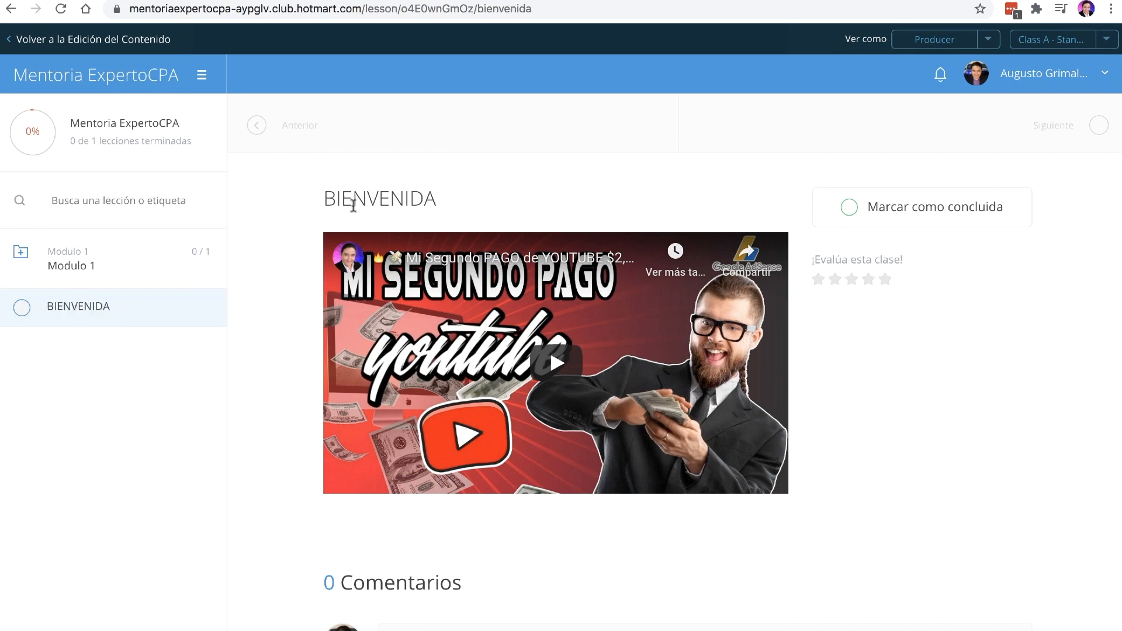
Test the embedded video by playing and pausing it, dismiss the suggested videos, and look over the lesson page
click(558, 368)
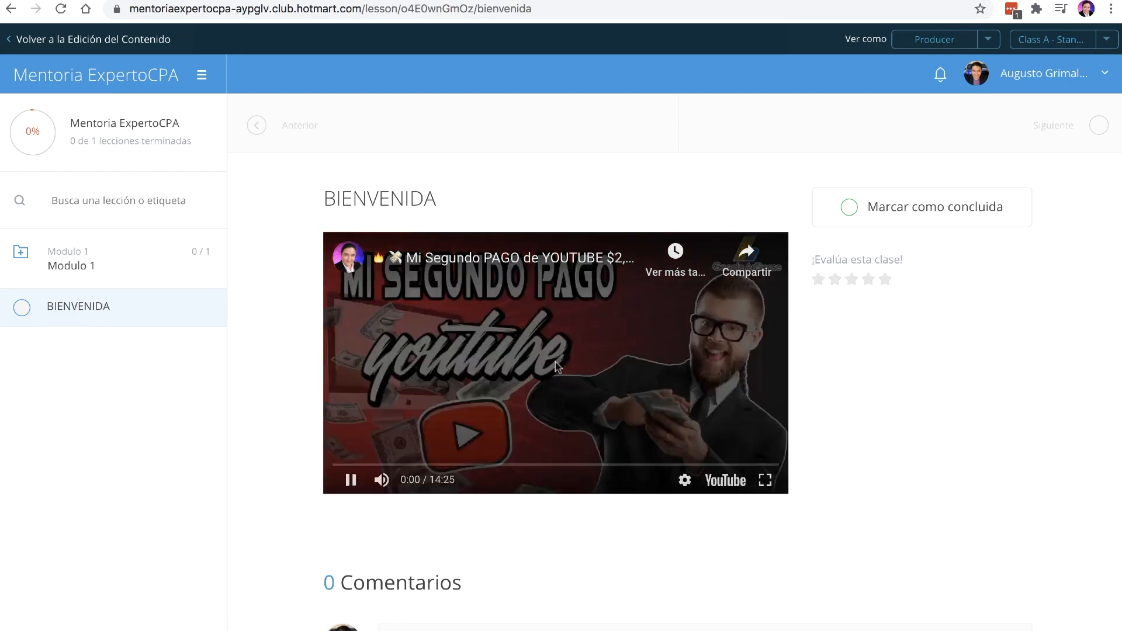
click(351, 483)
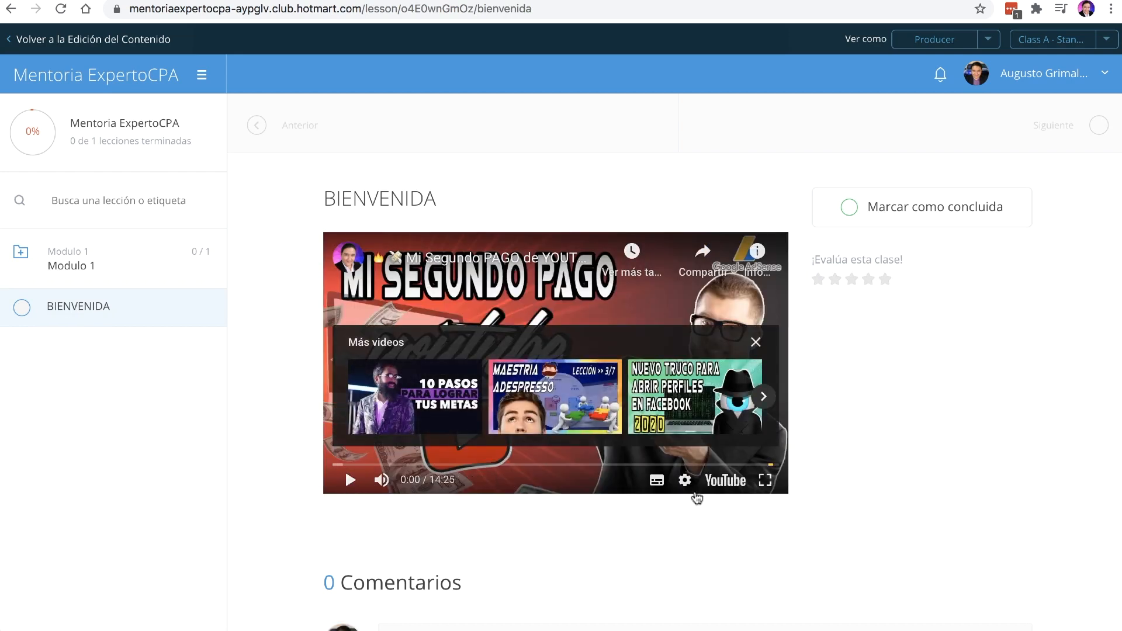
click(755, 343)
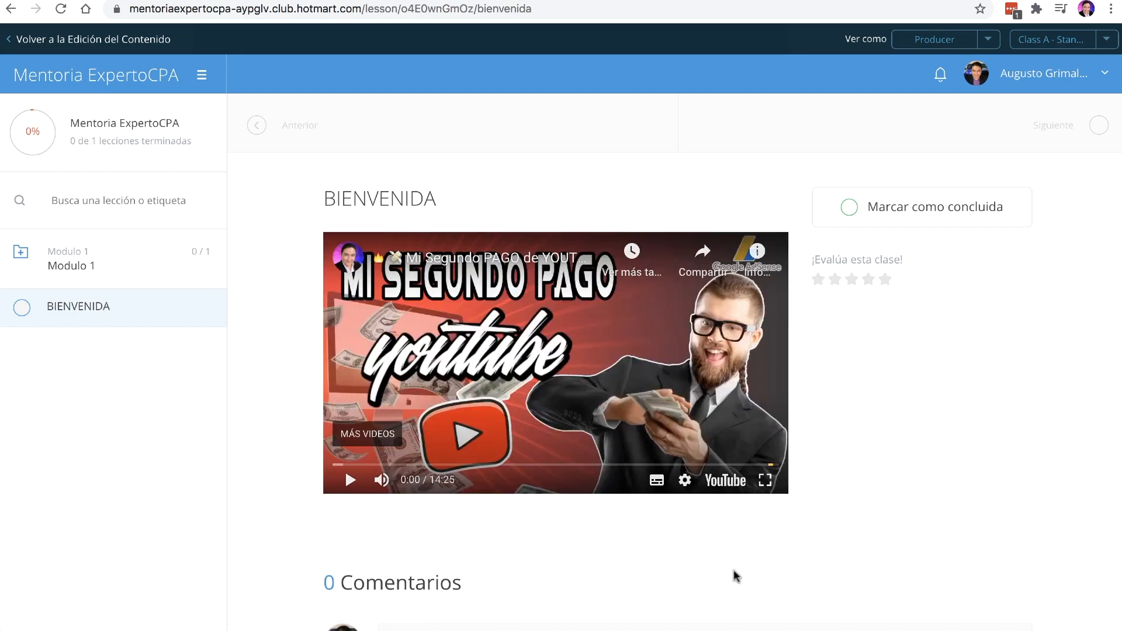
scroll(737, 578, down, 8)
scroll(735, 573, up, 8)
Check the members area as Student and as Free Student, and switch the preview back to Producer
click(989, 41)
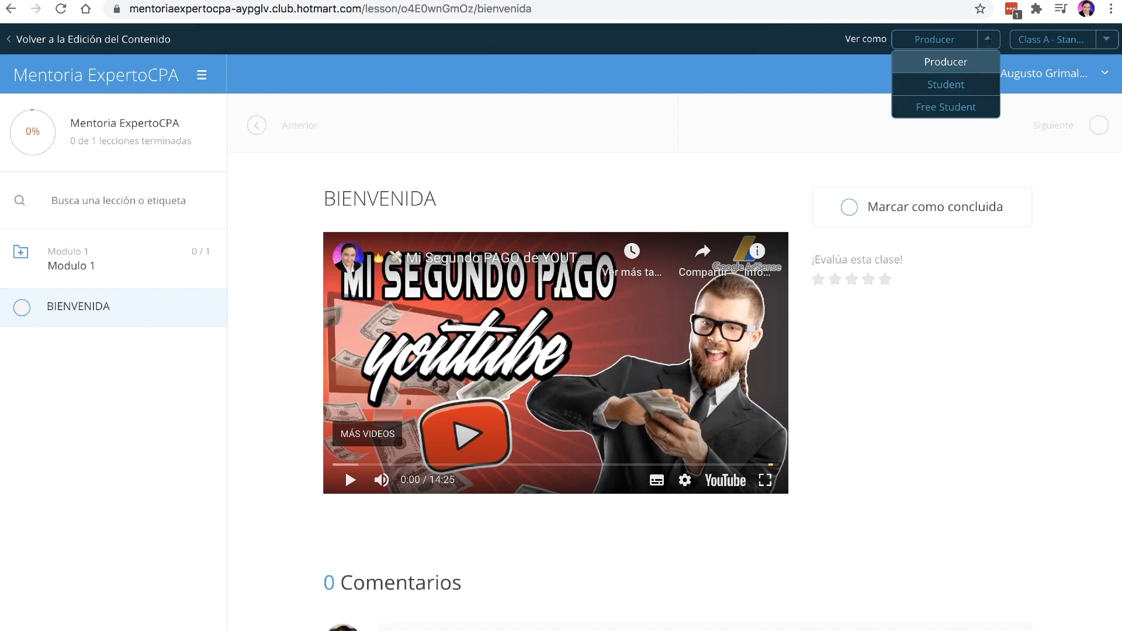
click(942, 84)
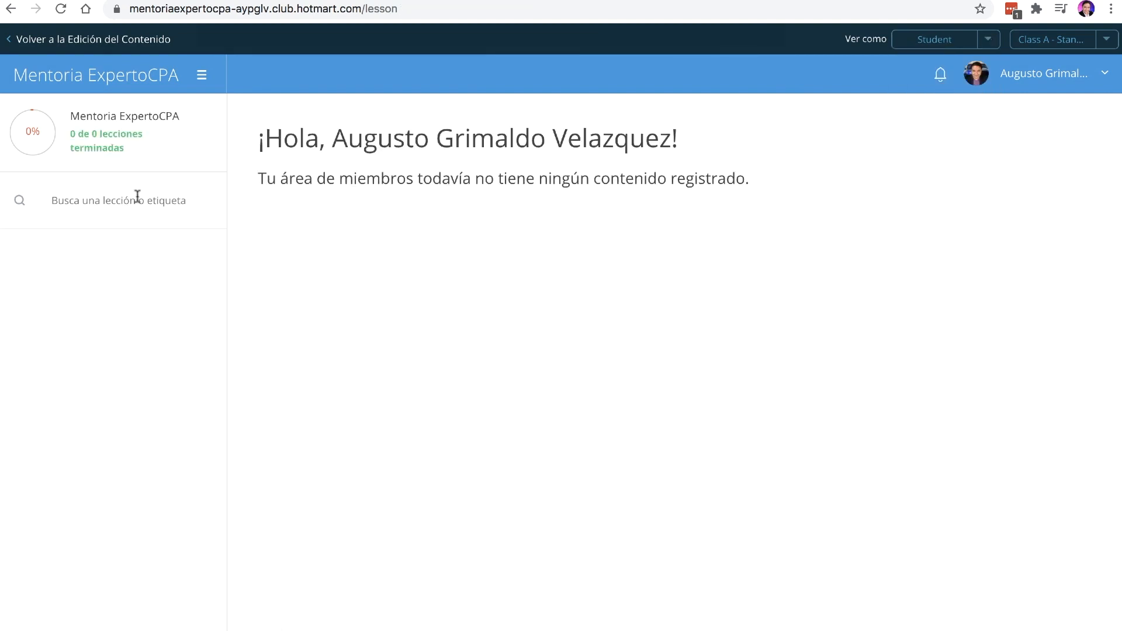
scroll(185, 160, down, 2)
scroll(374, 203, down, 1)
click(995, 39)
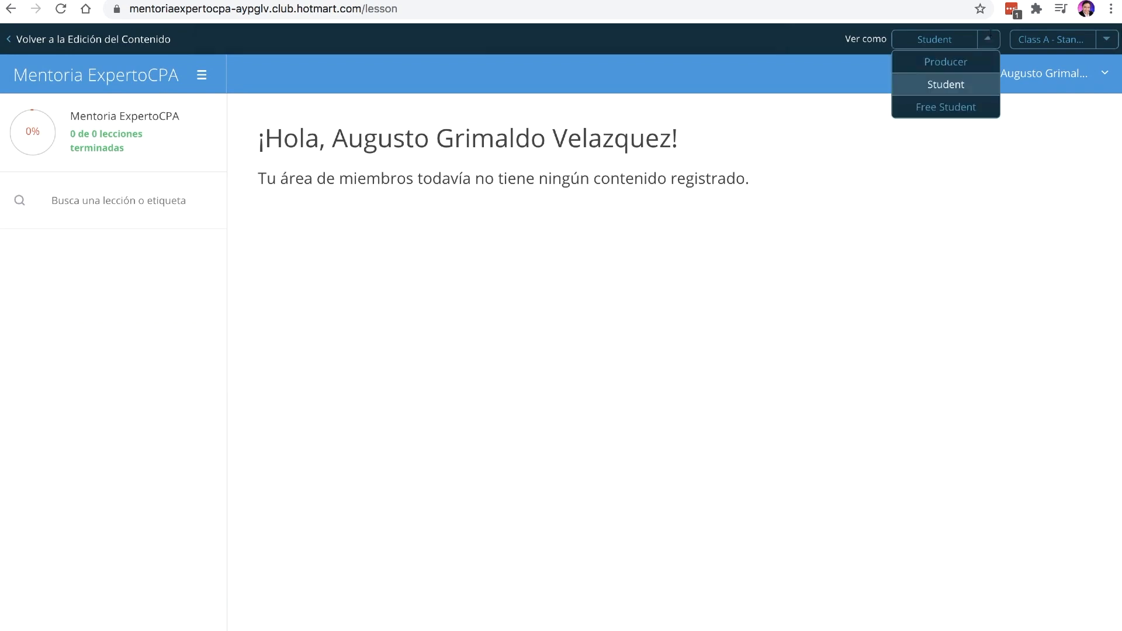
click(945, 109)
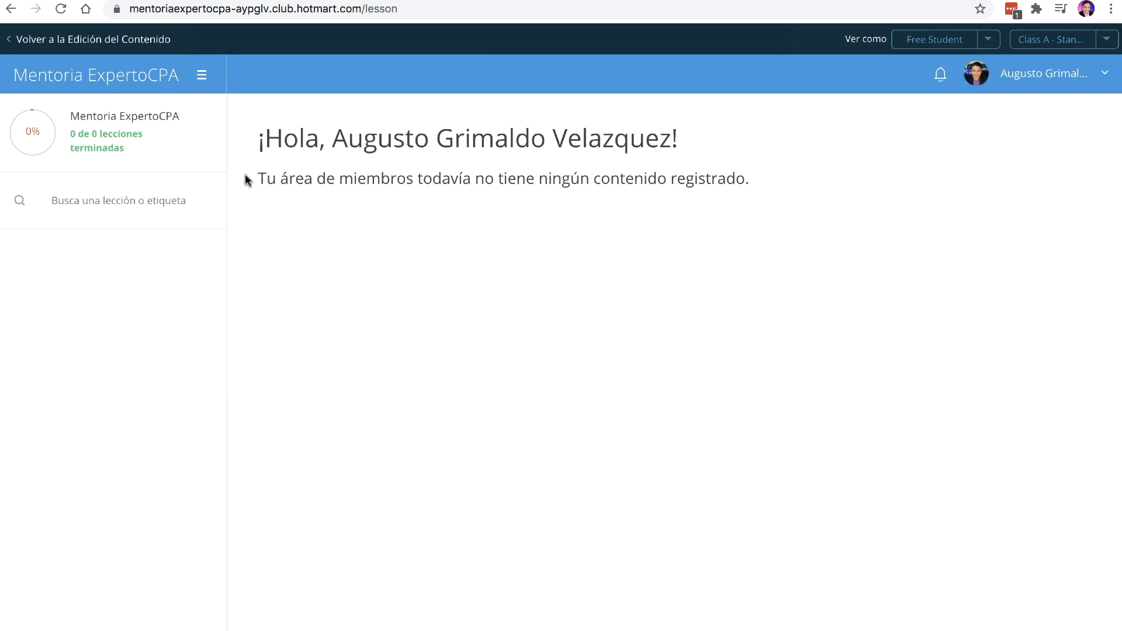
click(989, 39)
click(959, 64)
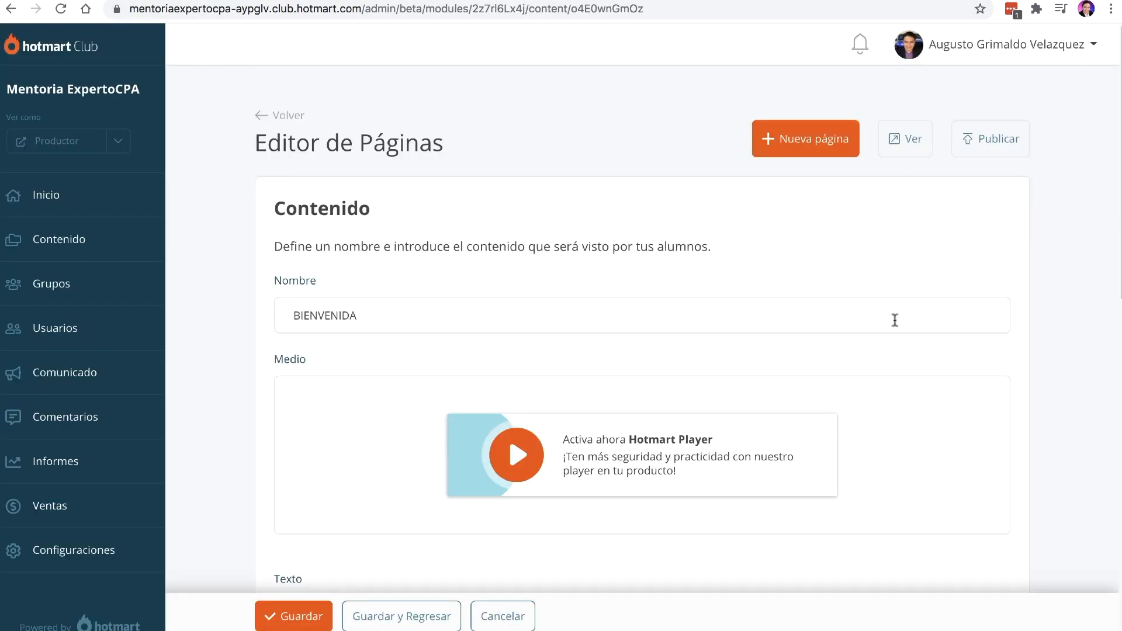
Save the BIENVENIDA page, return to the content manager, and publish the page
scroll(893, 323, down, 10)
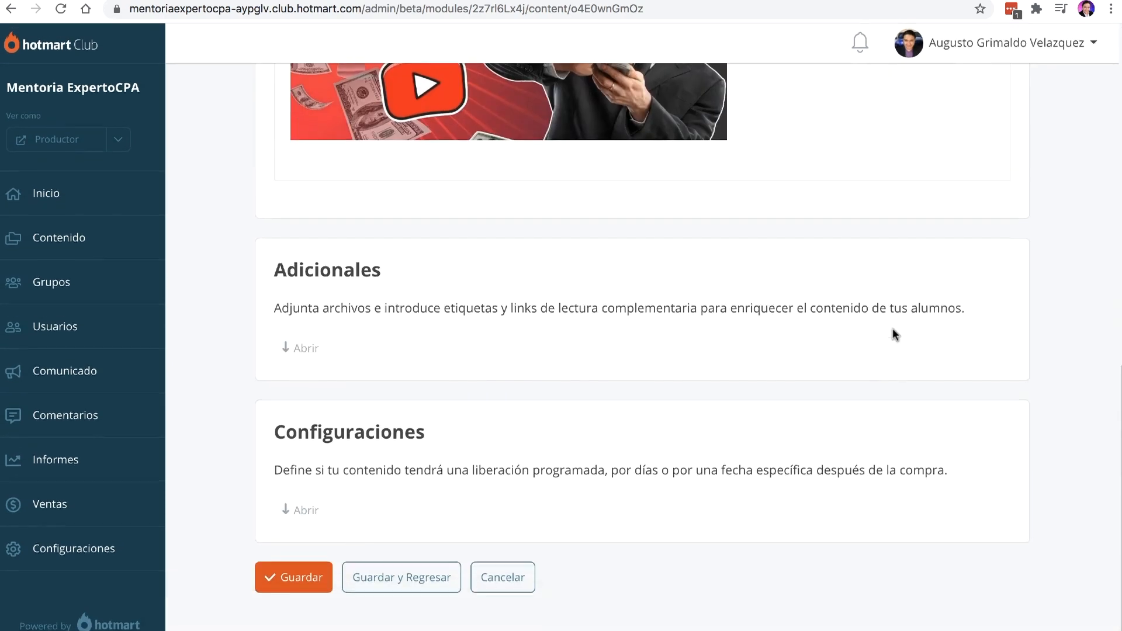
click(422, 581)
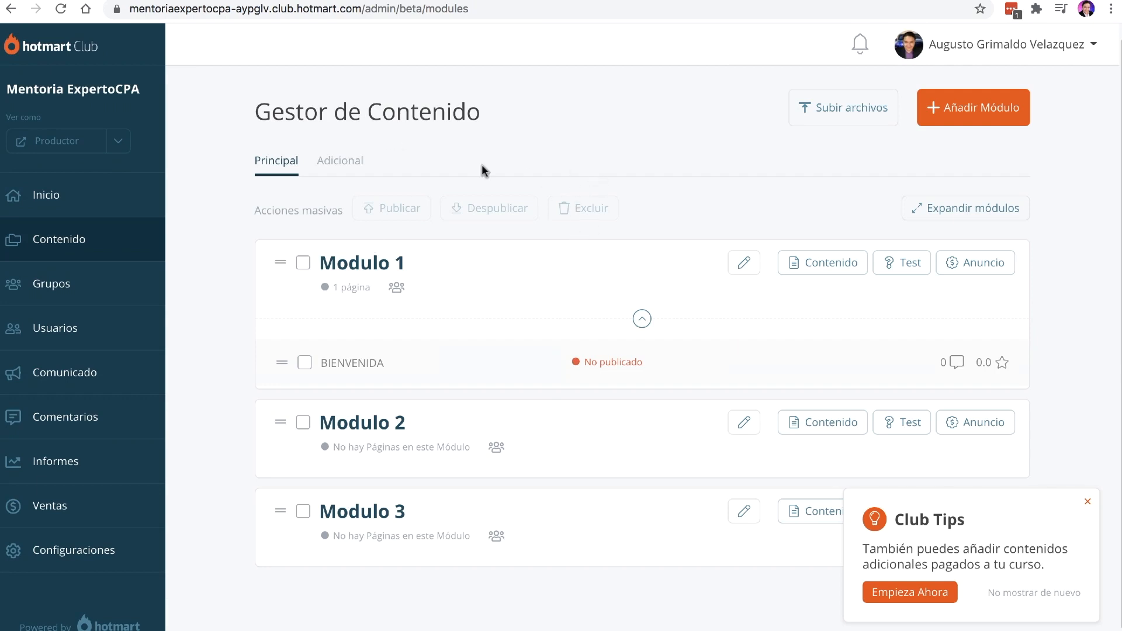
scroll(602, 364, up, 3)
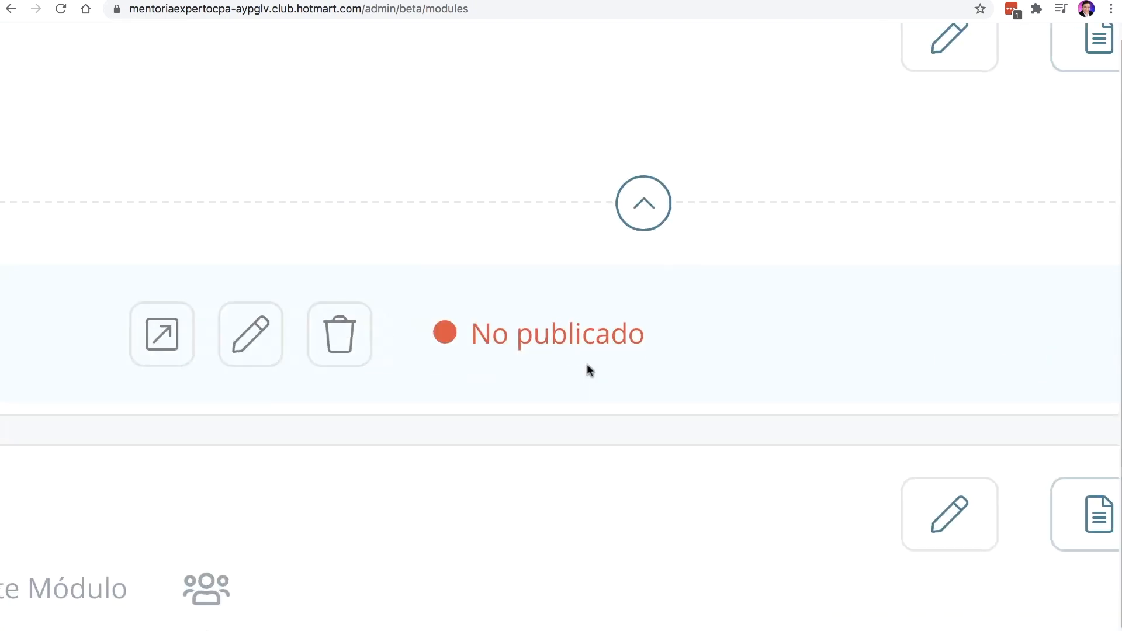
scroll(590, 374, down, 3)
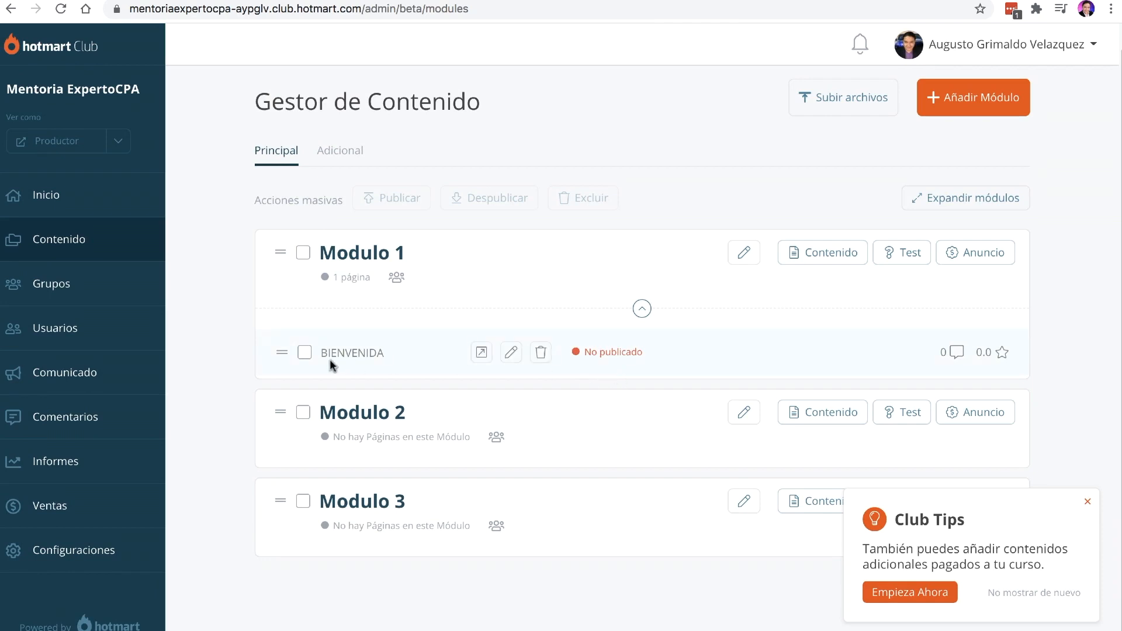
click(303, 354)
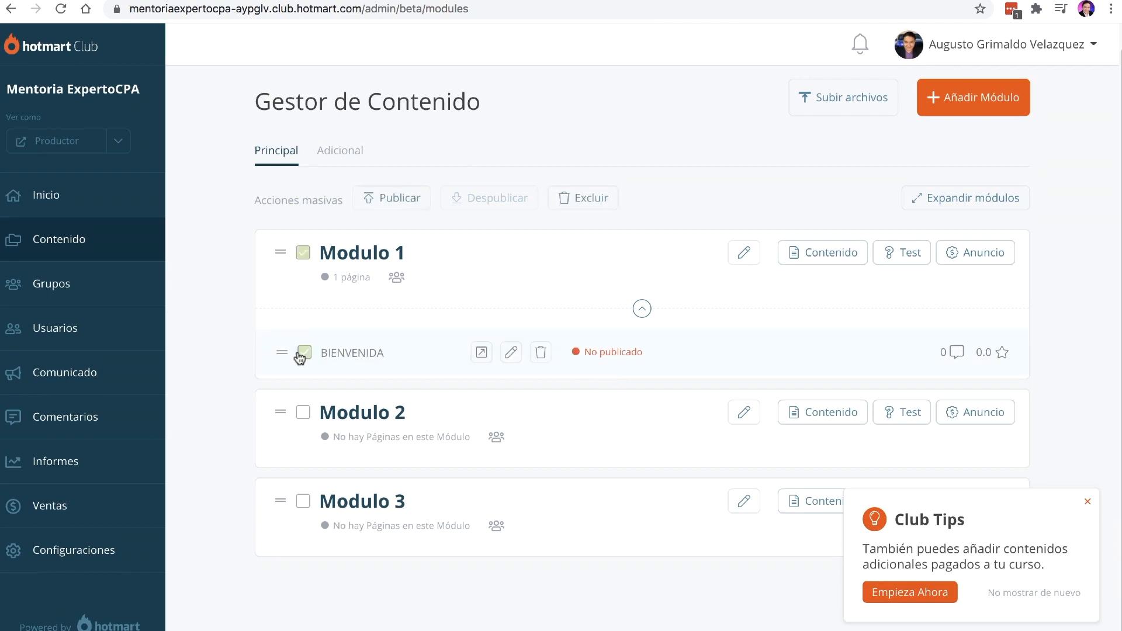
click(385, 201)
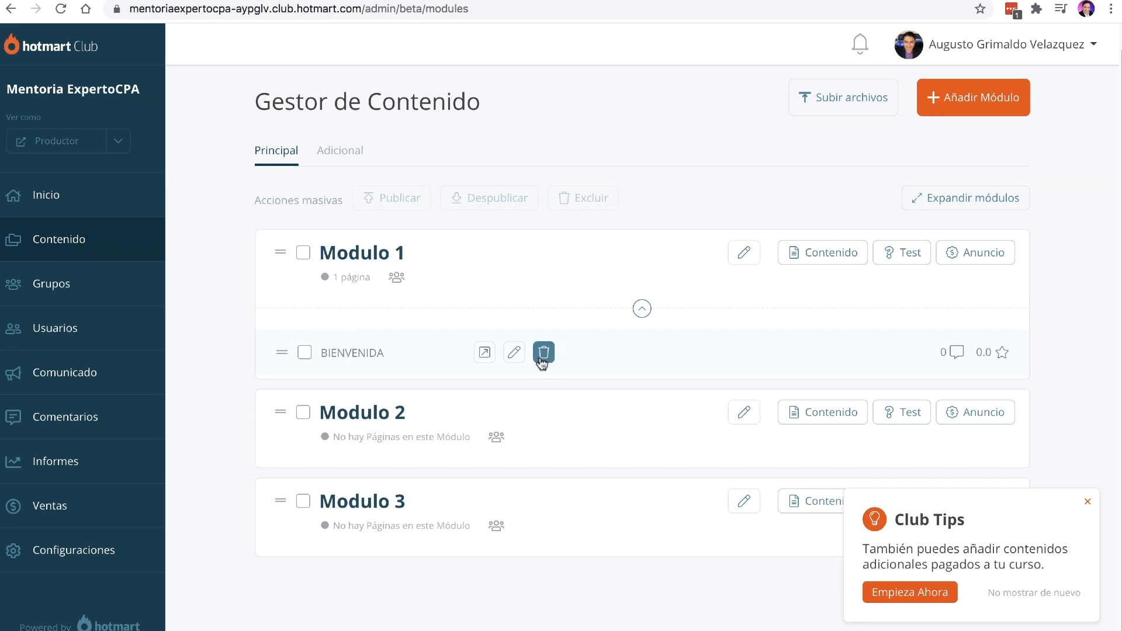
Create a new content page in Modulo 1 and name it LECCION 1
click(828, 253)
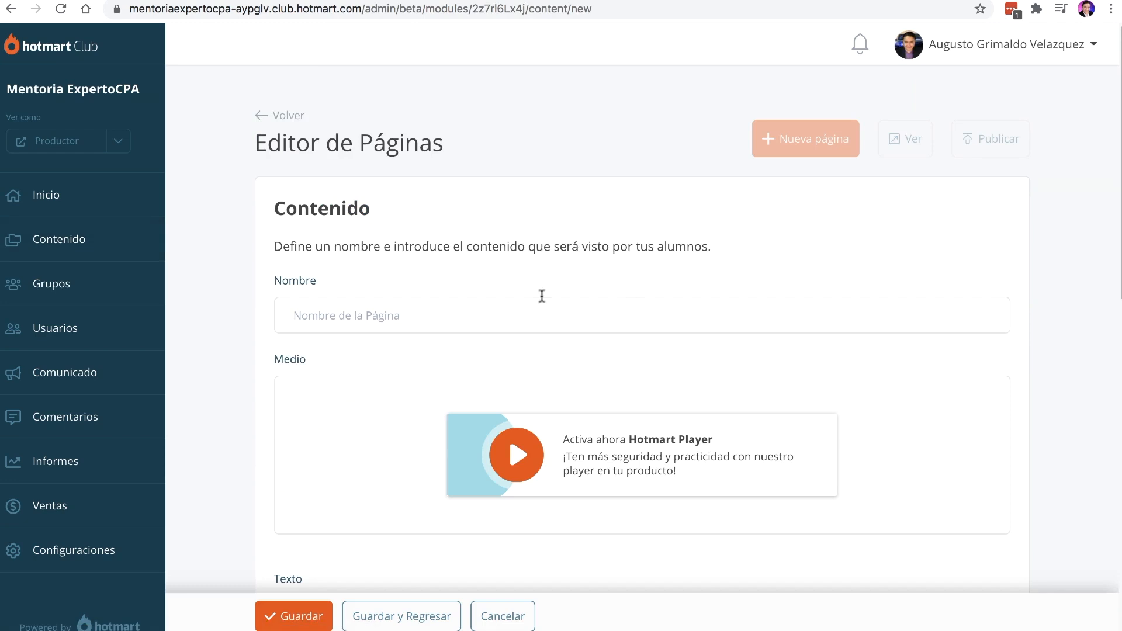
click(351, 313)
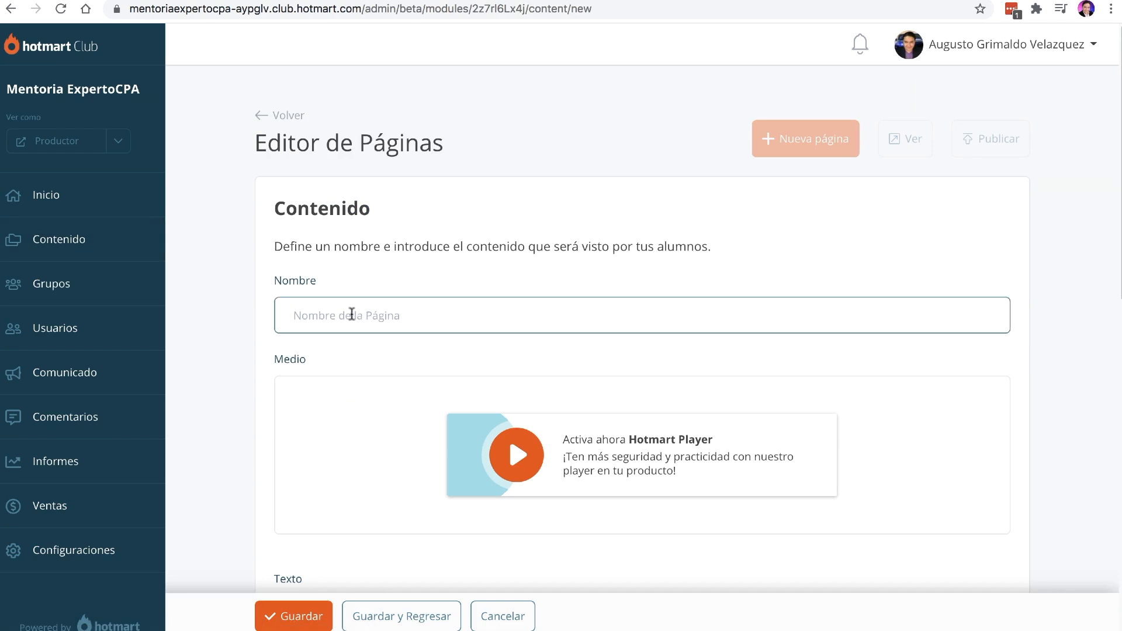
text(LECCION 1)
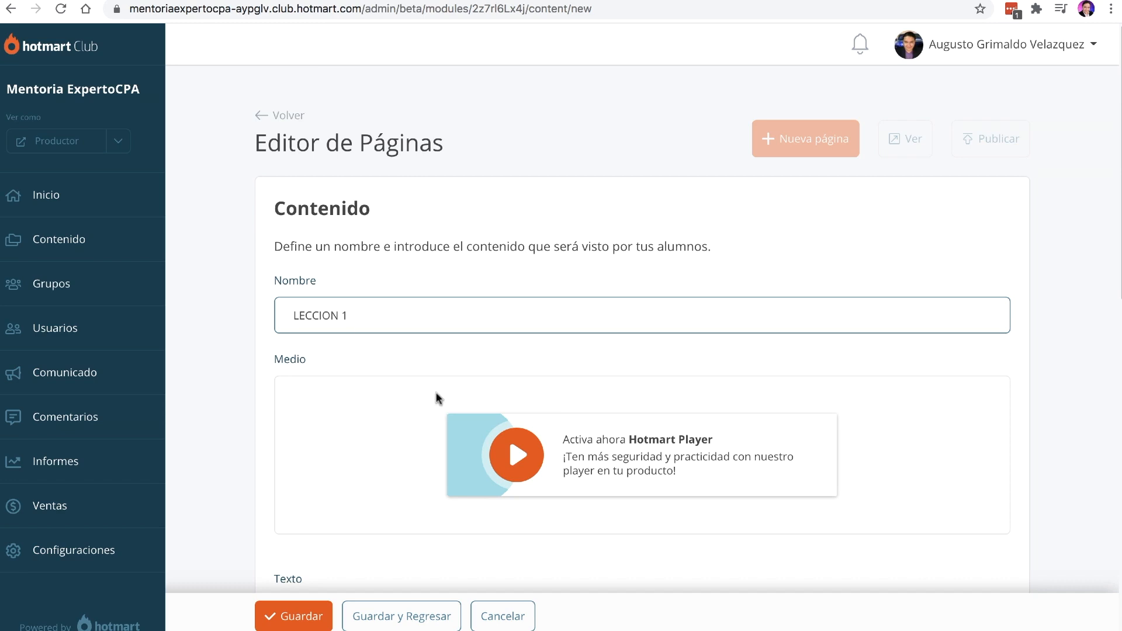
Paste the copied YouTube embed code into the page's Texto content as HTML and return to the visual view
scroll(441, 403, down, 5)
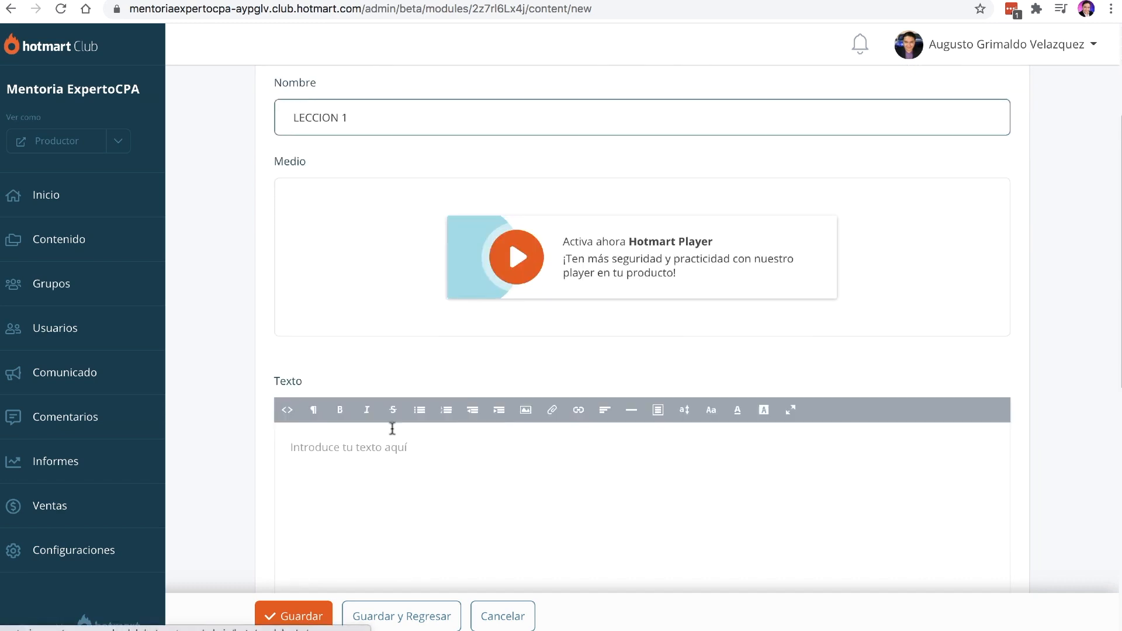
scroll(374, 362, down, 1)
click(287, 361)
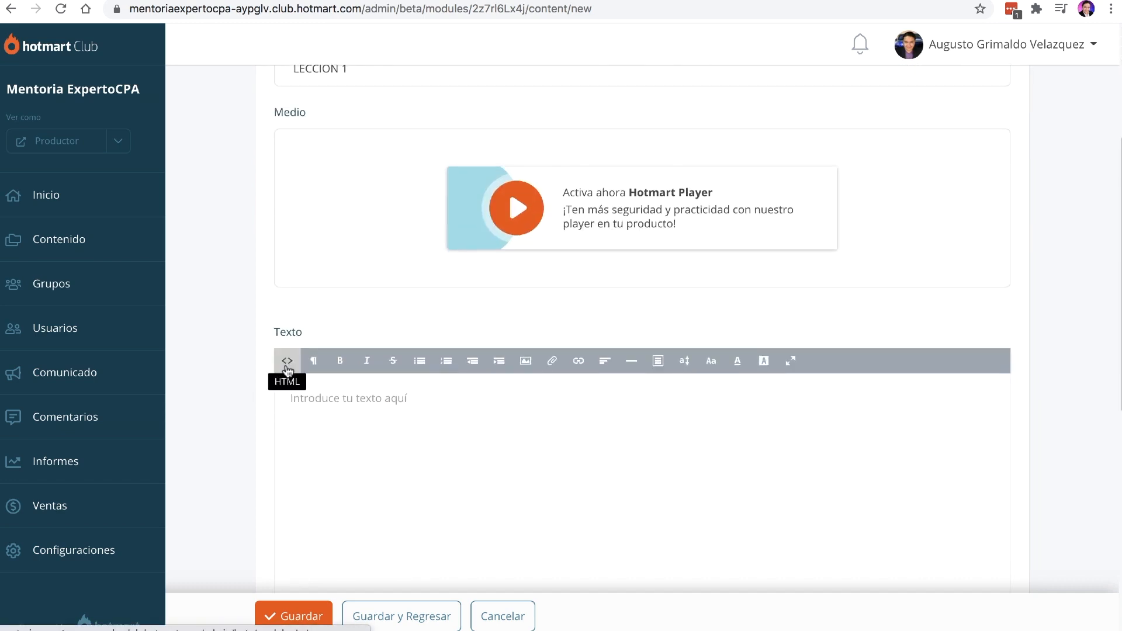
key(ctrl+v)
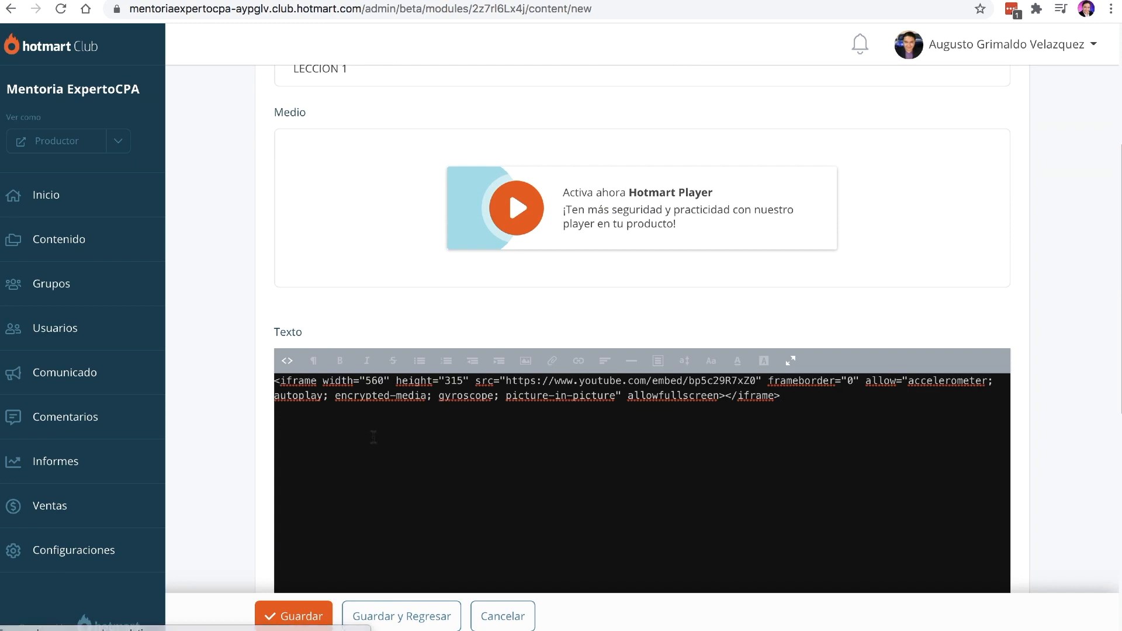
click(287, 361)
Save and publish the LECCION 1 page, and go back to the content manager
scroll(292, 386, down, 10)
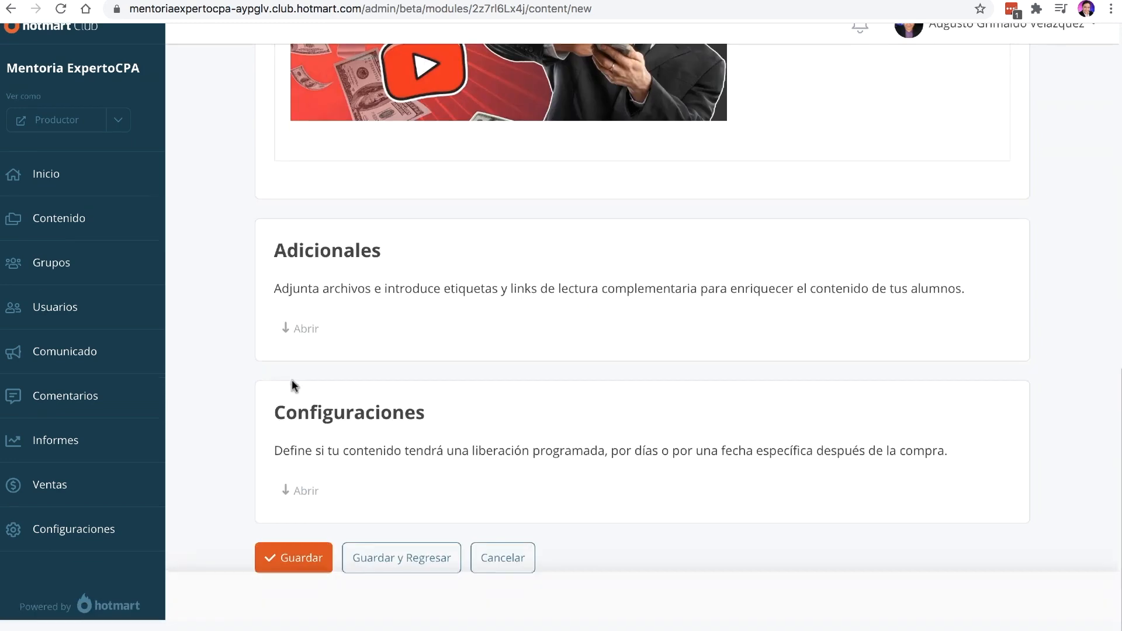
click(276, 576)
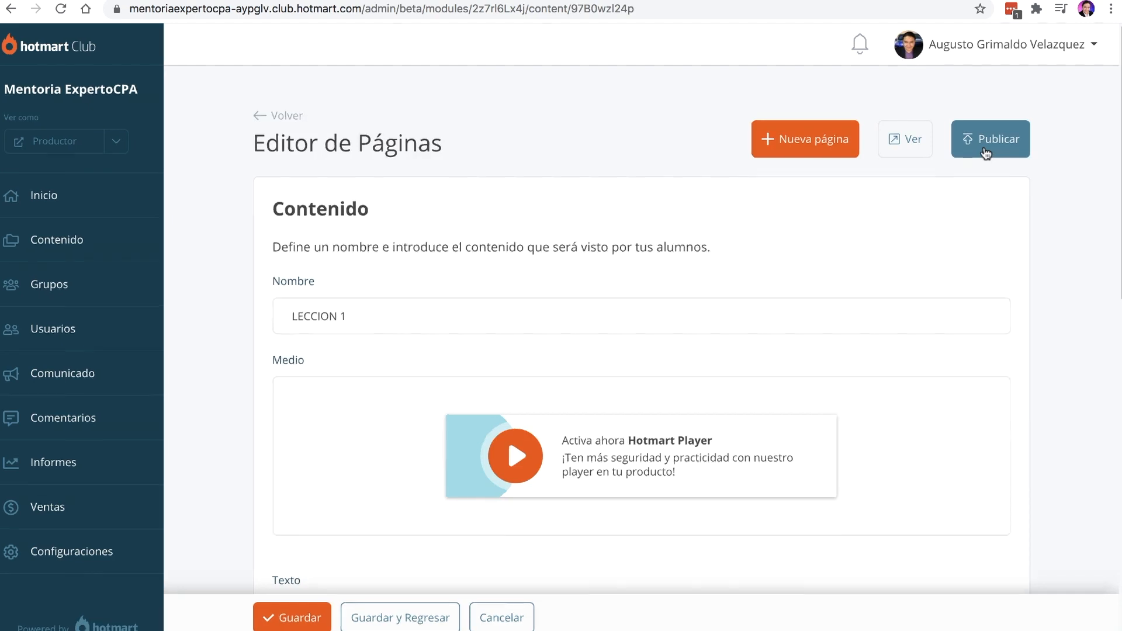
click(988, 141)
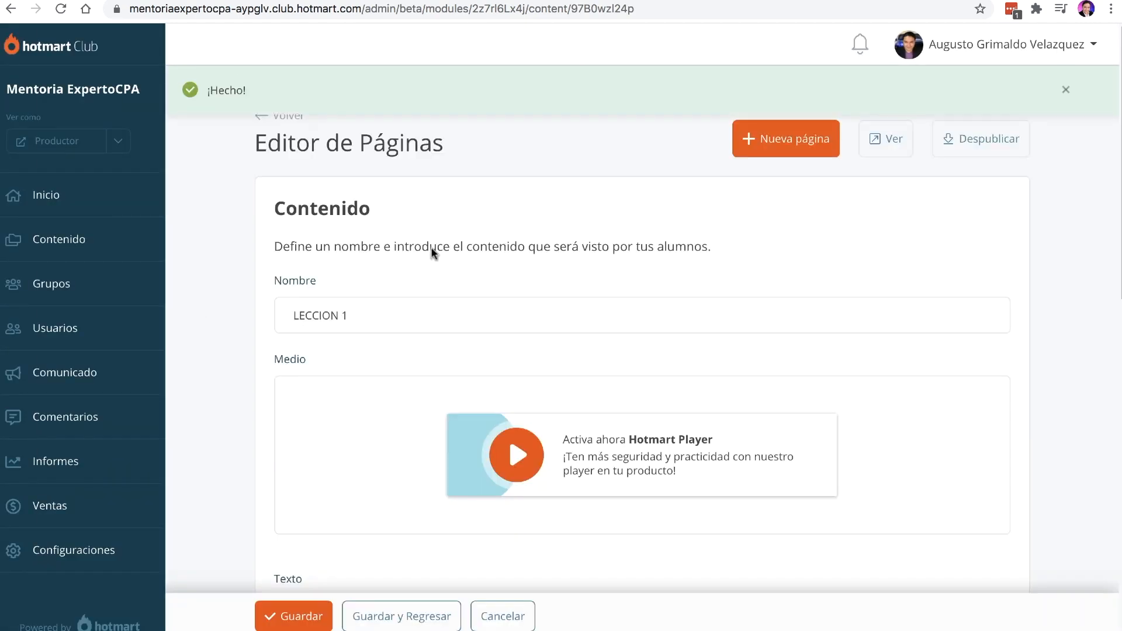
click(279, 115)
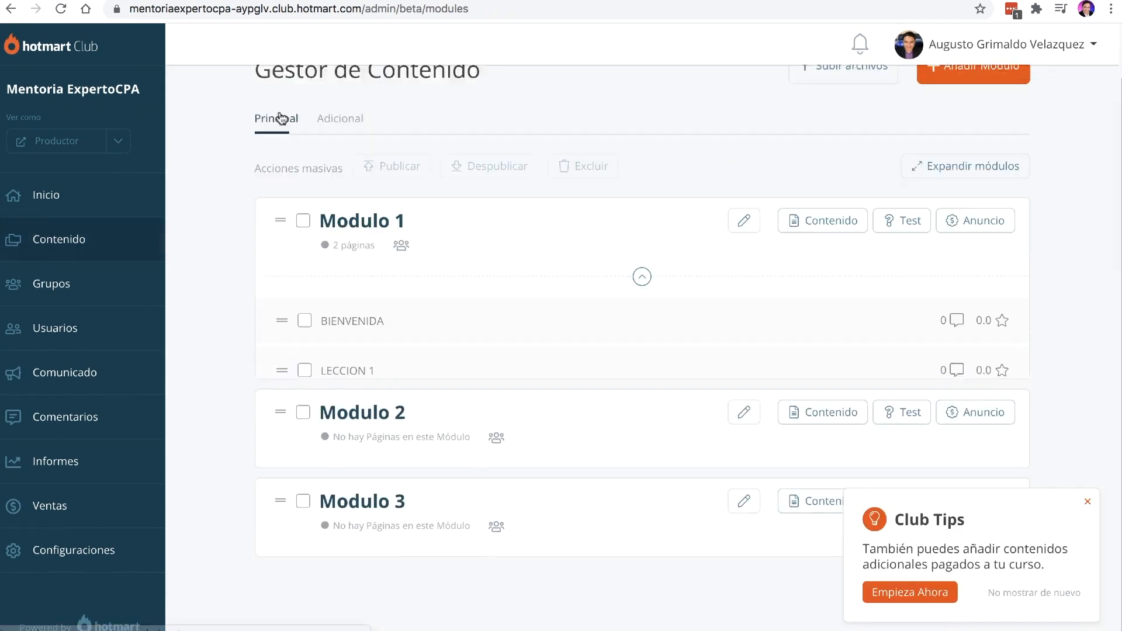
Add another content page to Modulo 1 with the name LECCION 2
scroll(482, 377, down, 1)
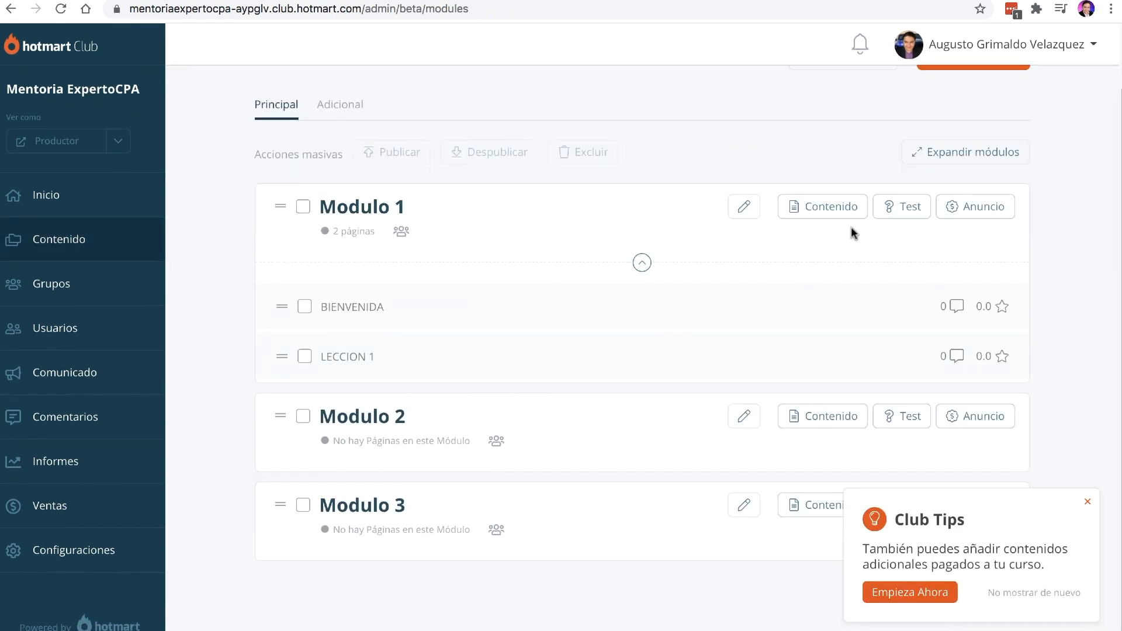
click(829, 213)
click(377, 316)
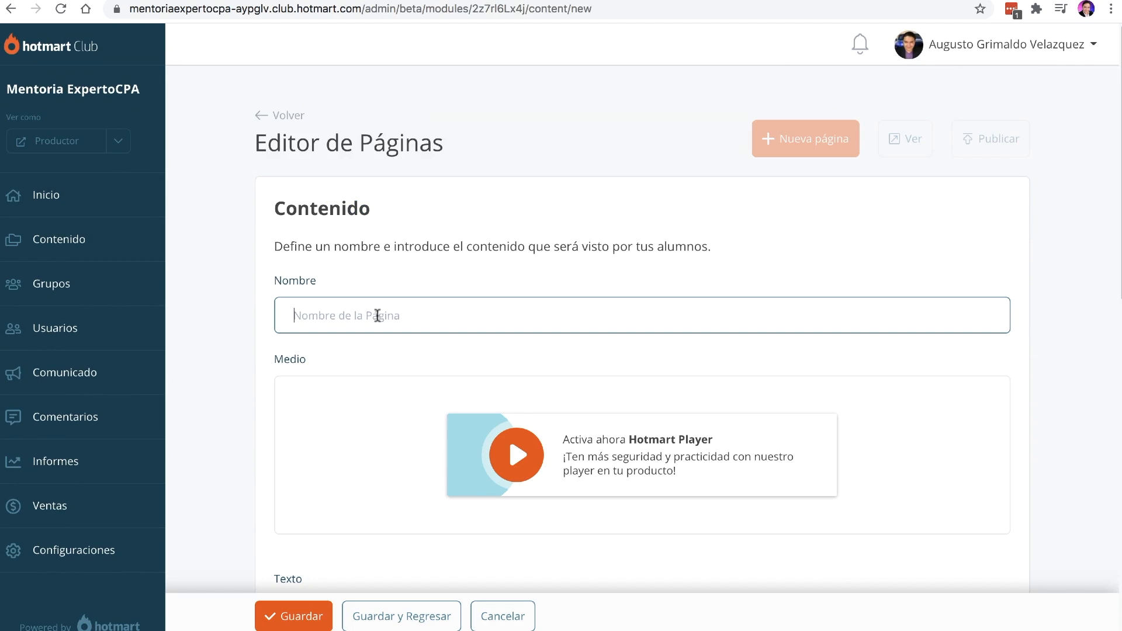
text(LECCION 2)
Insert the same YouTube iframe code as HTML in LECCION 2's Texto content, then save the page and return to the content manager
scroll(328, 396, down, 5)
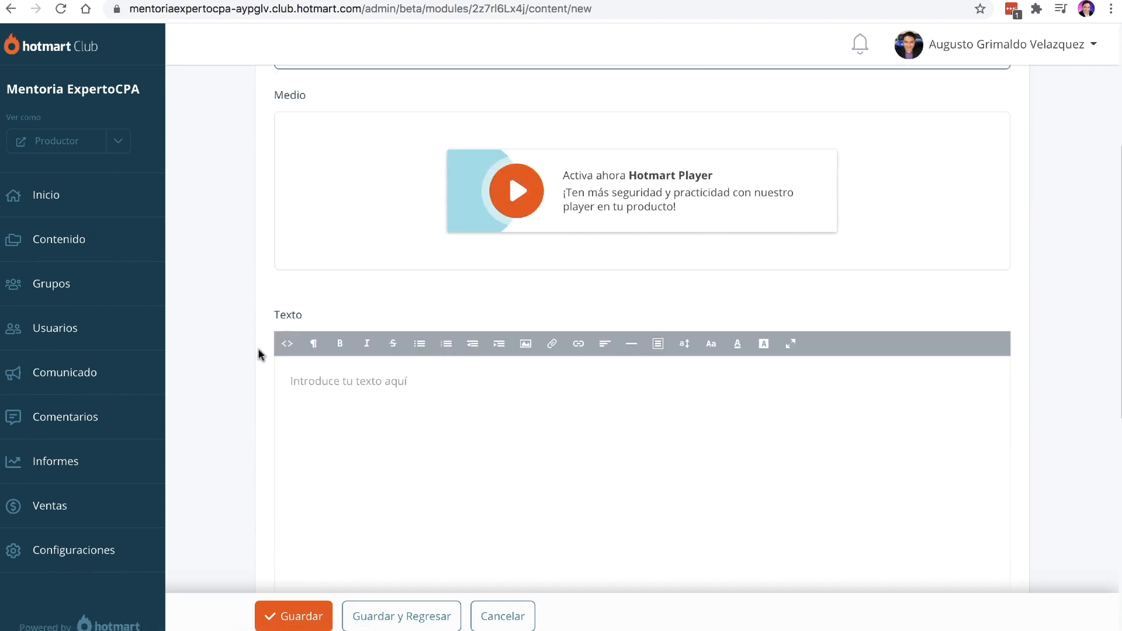
click(285, 343)
text(<iframe width="560" height="315" src="https://www.youtube.com/embed/bp5c29R7xZ0" frameborder="0" allow="accelerometer; autoplay; encrypted-media; gyroscope; picture-in-picture" allowfullscreen></iframe>)
scroll(351, 409, down, 1)
scroll(350, 409, down, 5)
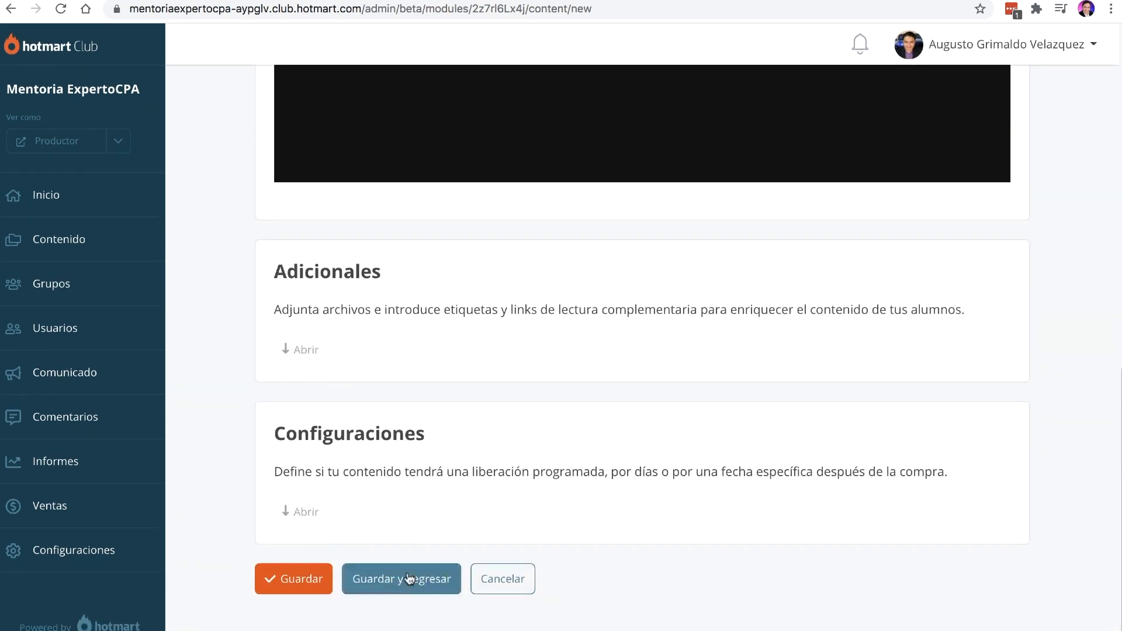
click(408, 573)
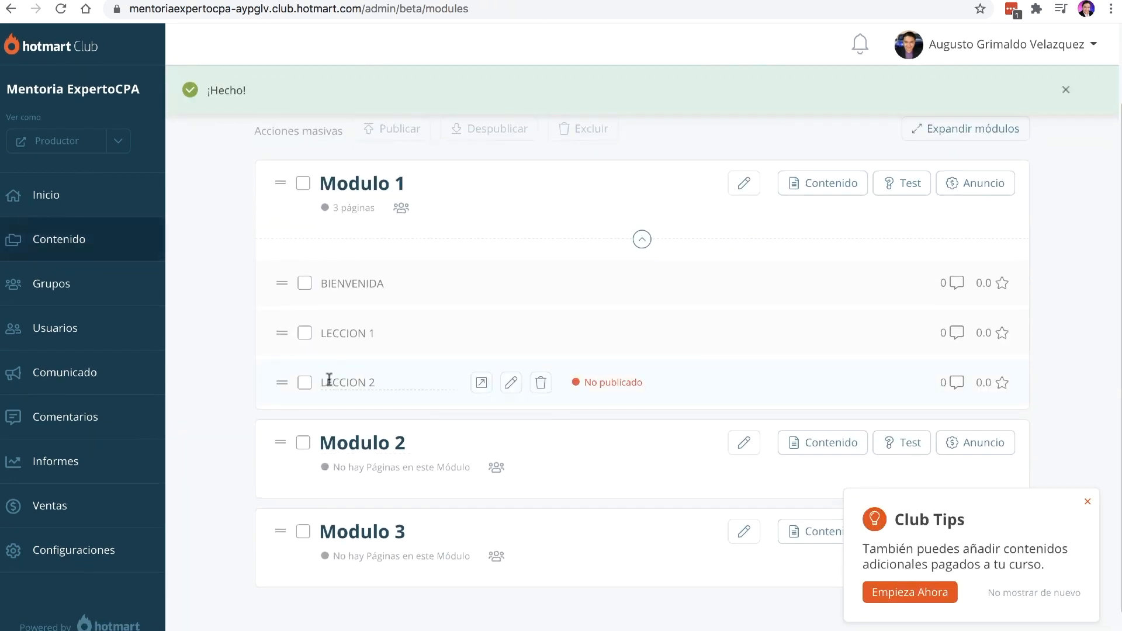
Select the LECCION 2 page in Modulo 1 and publish it
click(304, 383)
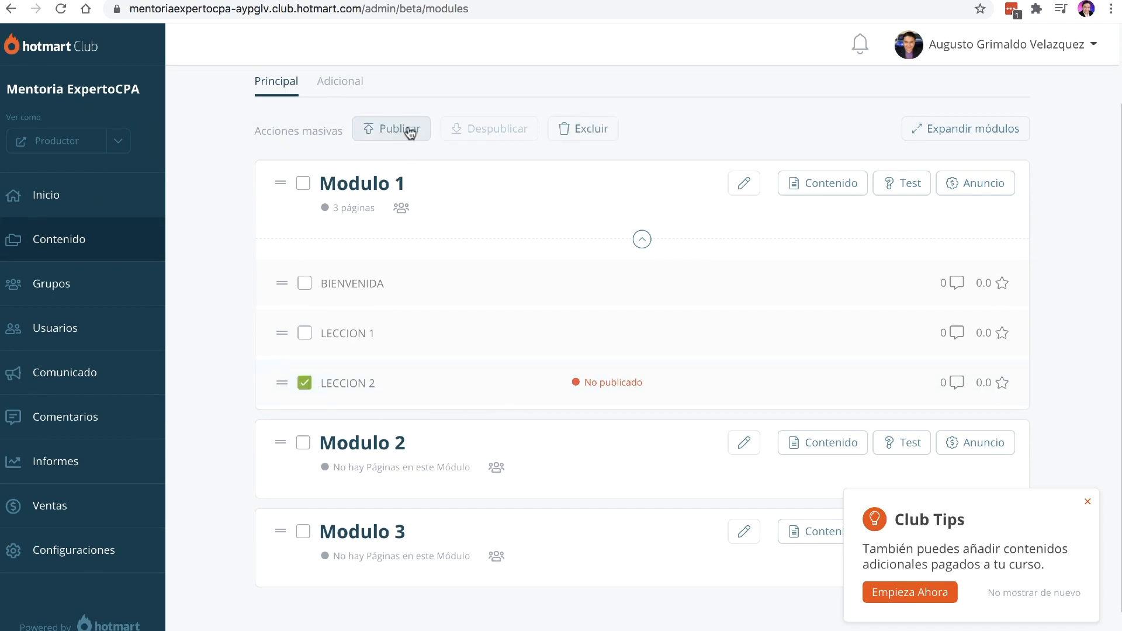
click(383, 128)
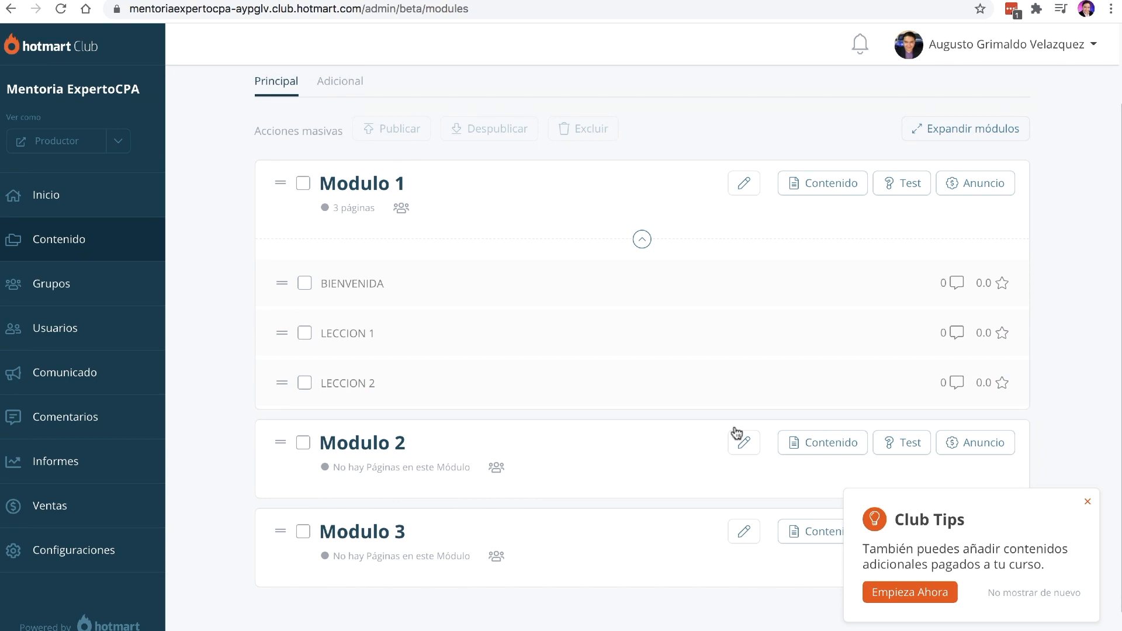
scroll(671, 439, down, 1)
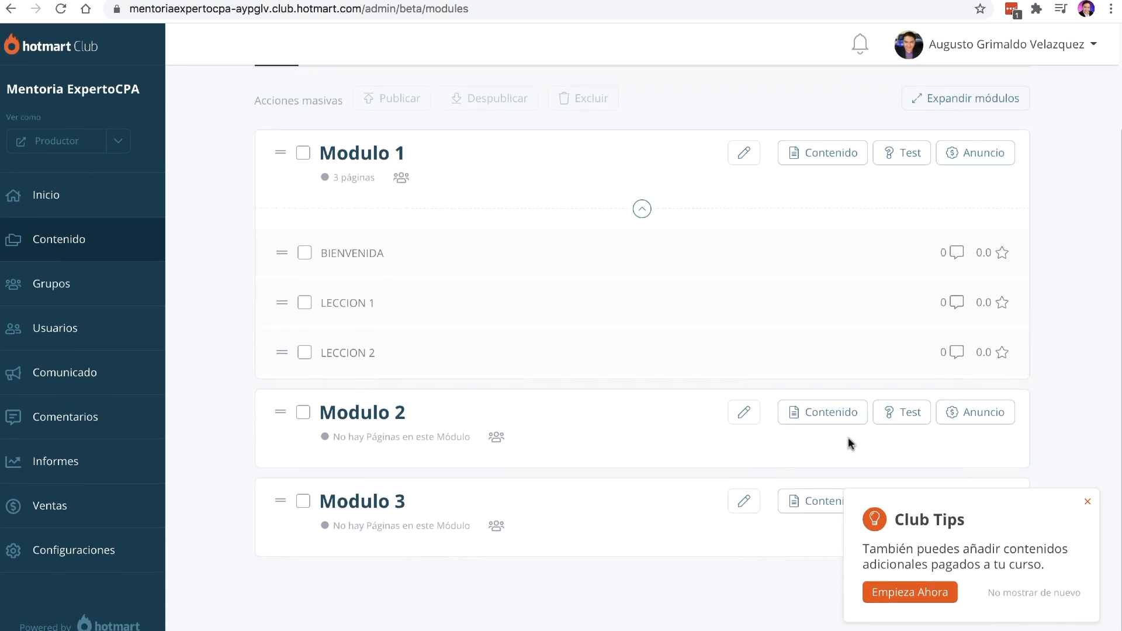
Add a content page named LECCION 1 to Modulo 2 and insert the YouTube iframe code as HTML in its Texto content
click(819, 411)
click(411, 321)
text(LECCION 1)
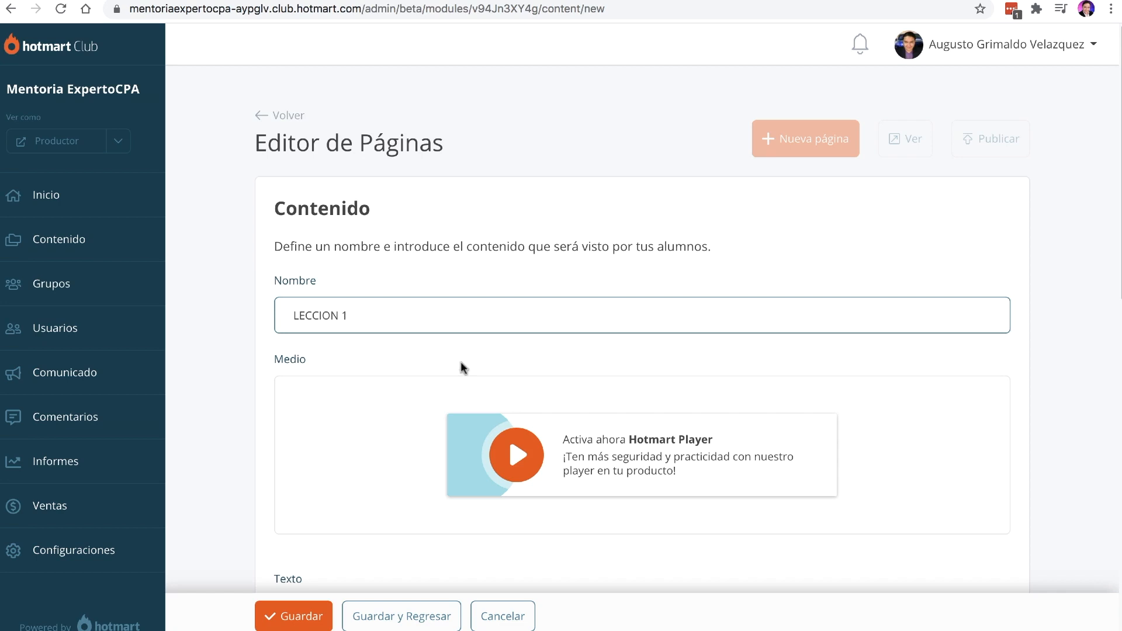
scroll(461, 367, down, 7)
click(287, 193)
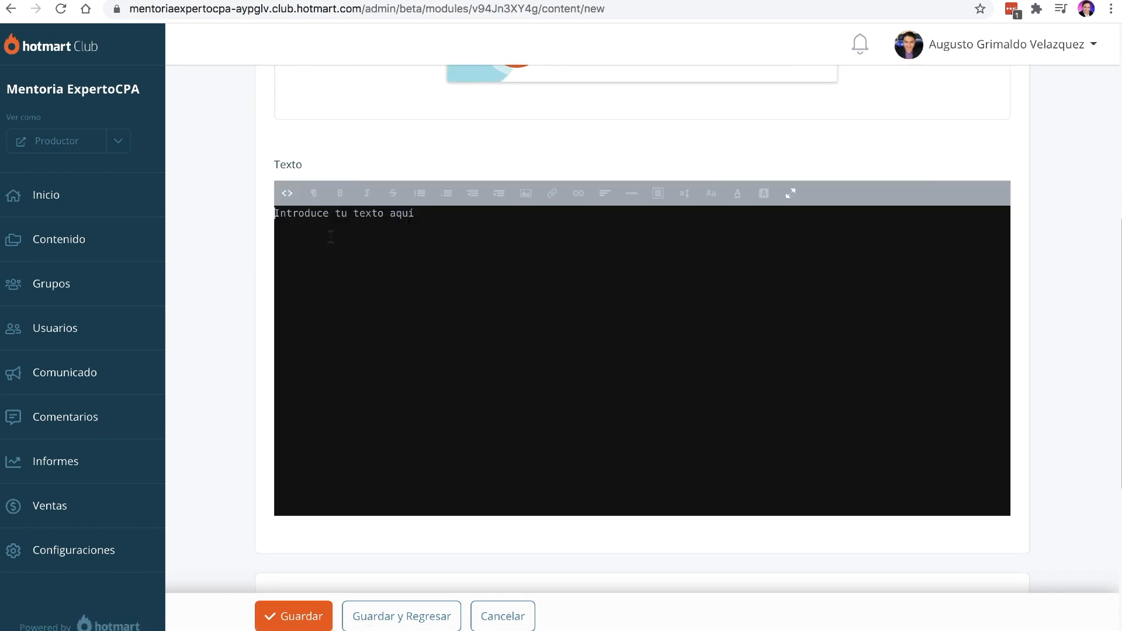
text(<iframe width="560" height="315" src="https://www.youtube.com/embed/b2tZ997a20" frameborder="0" allow="accelerometer; autoplay; encrypted-media; gyroscope; picture-in-picture" allowfullscreen></iframe>)
scroll(402, 479, down, 6)
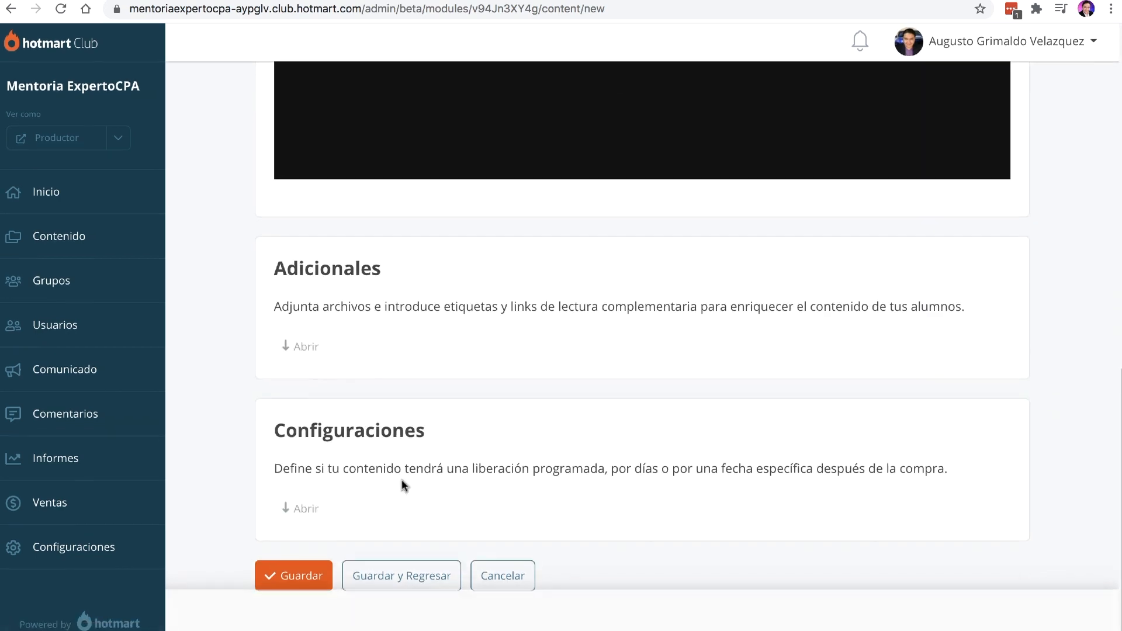
Save the new page, return to the content manager, and publish LECCION 1 in Modulo 2
click(409, 580)
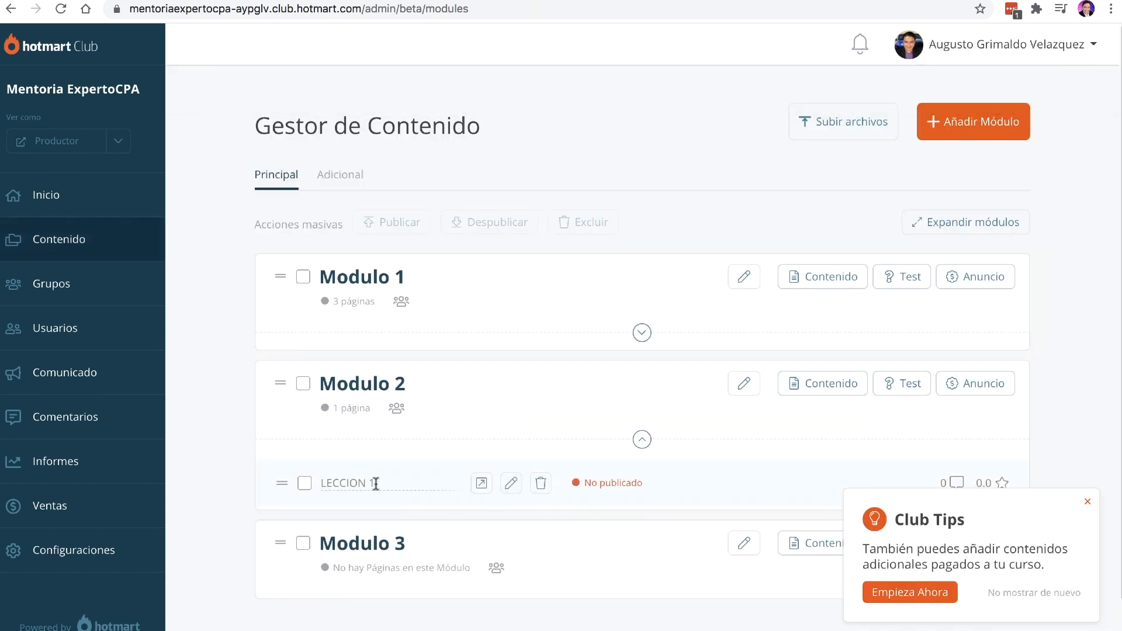
click(304, 483)
click(397, 222)
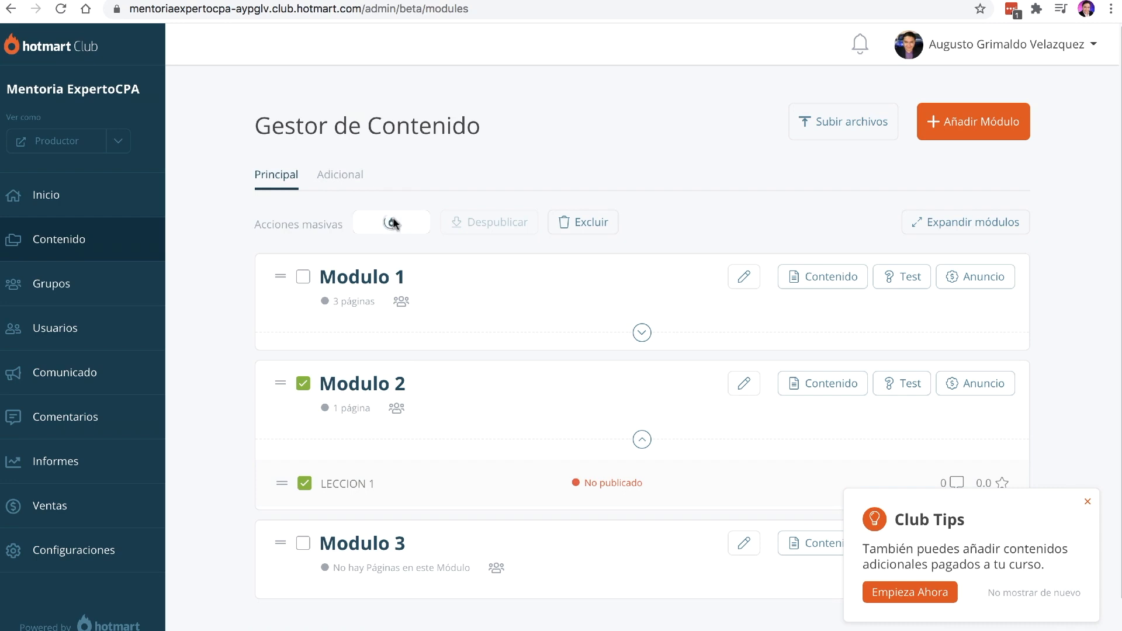
Add a content page named LECCION 2 to Modulo 2 with the same YouTube iframe code as HTML in Texto
click(823, 383)
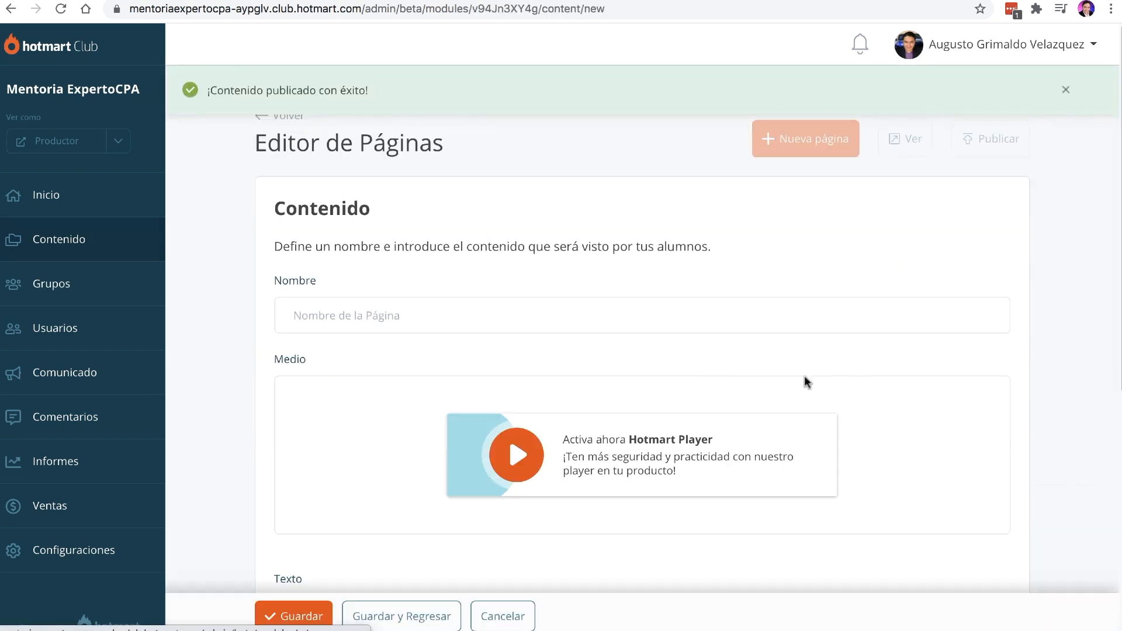
click(453, 310)
text(LECCION 2)
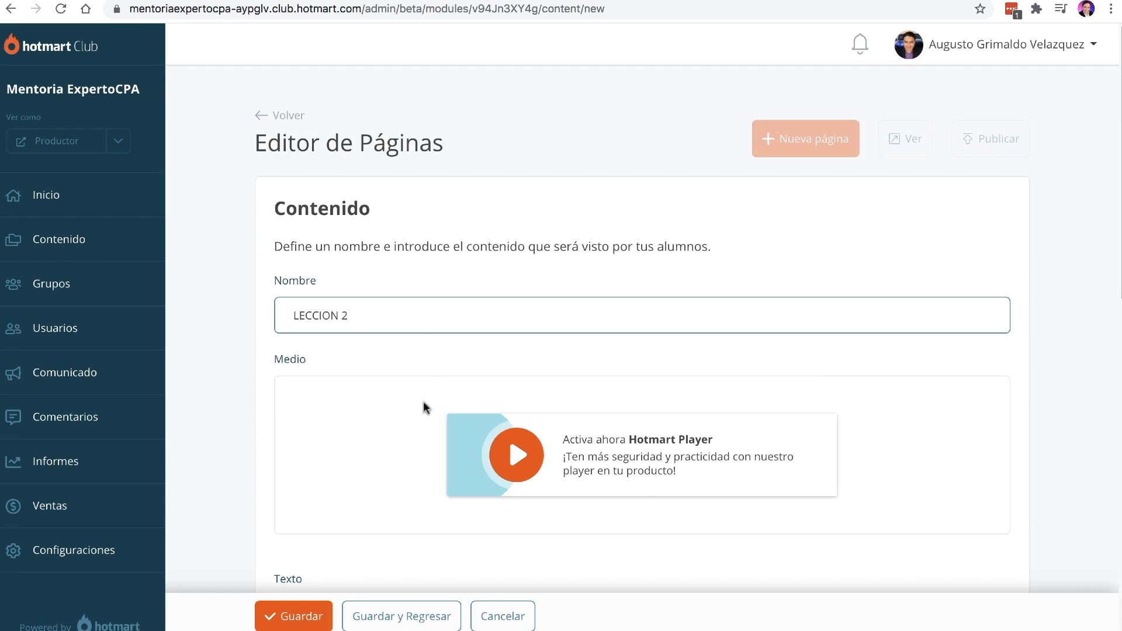
scroll(429, 397, down, 5)
click(285, 323)
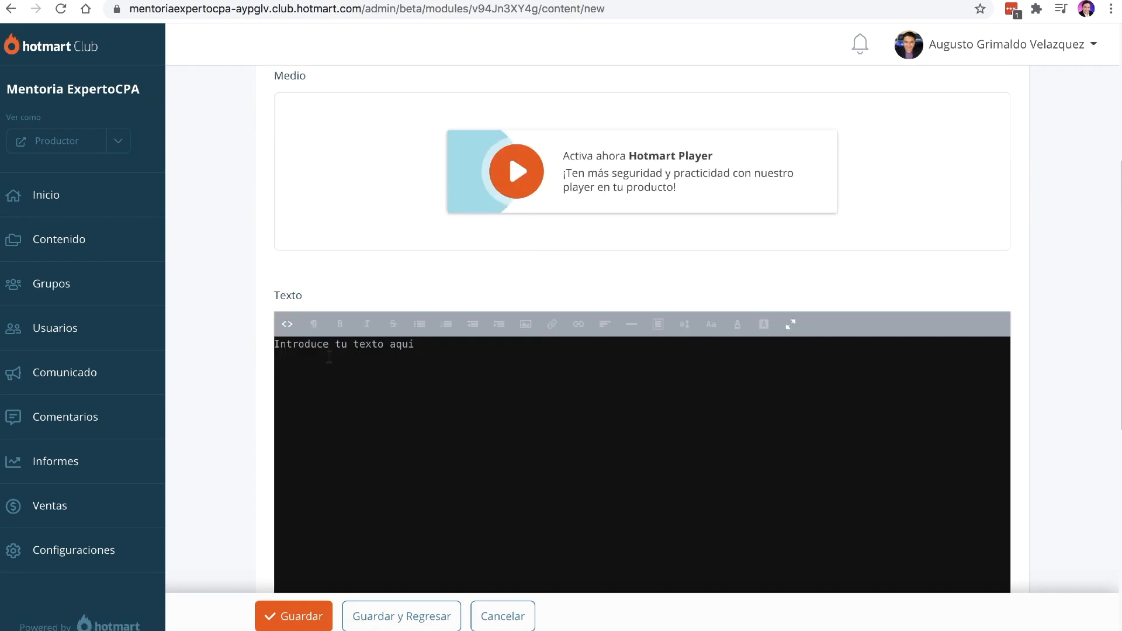
key(ctrl+v)
scroll(338, 381, down, 10)
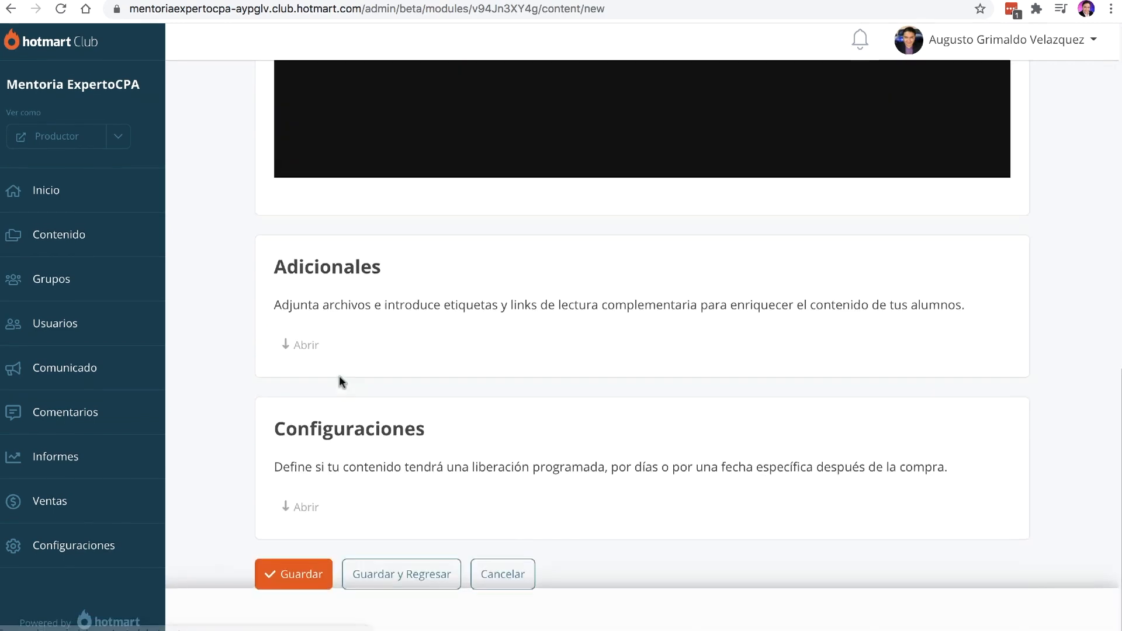
Save and publish Modulo 2's LECCION 2 page, and go back to the content manager
click(282, 567)
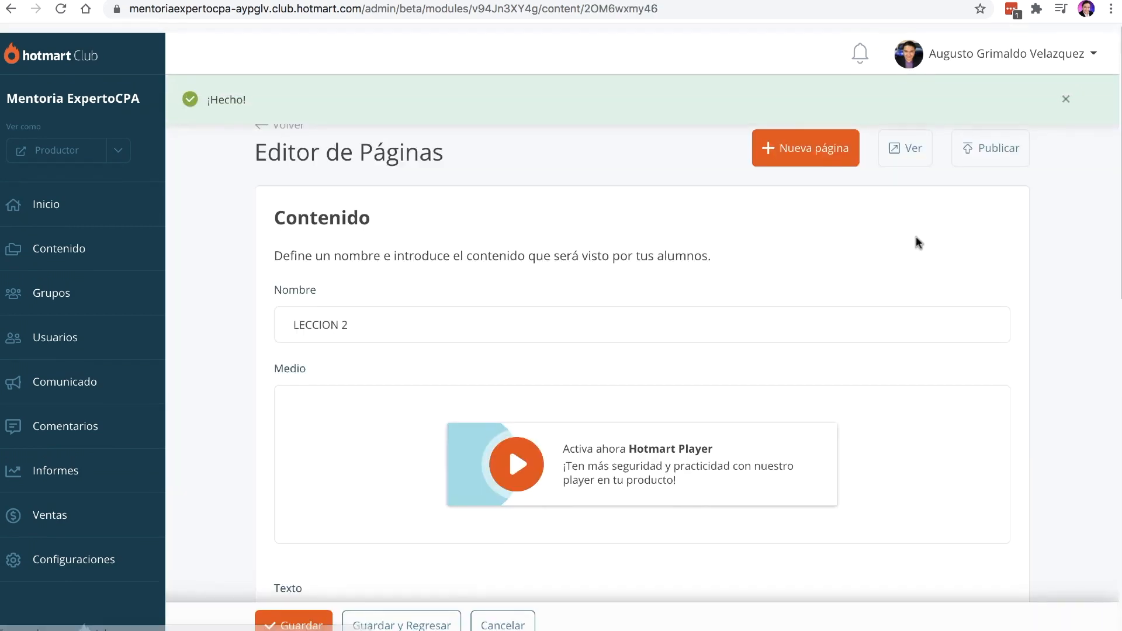
click(1010, 151)
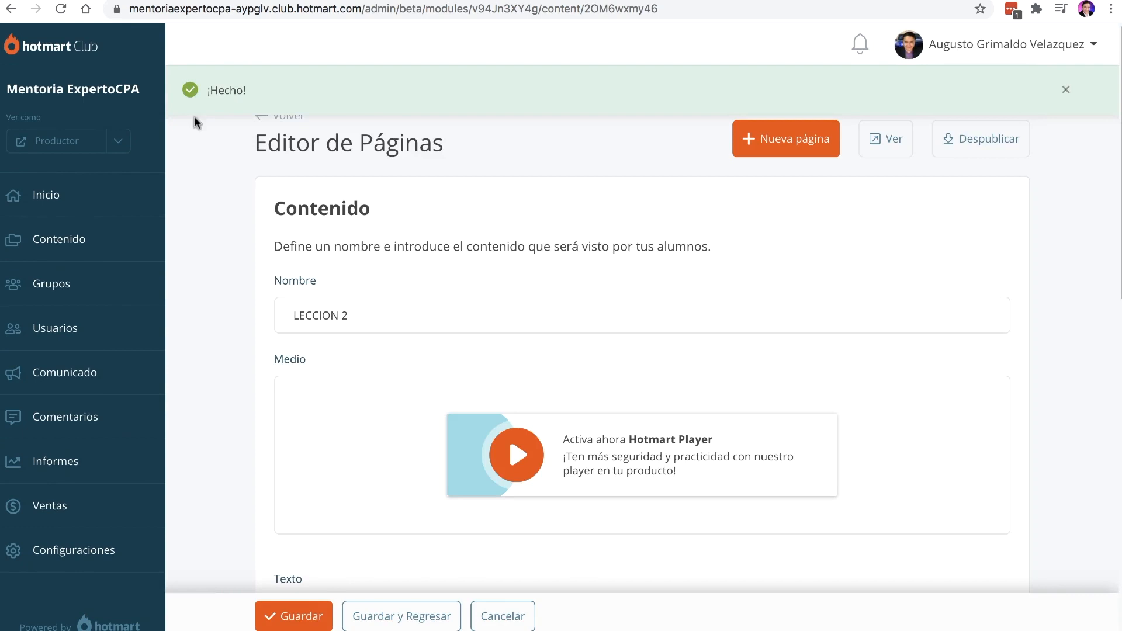
click(273, 121)
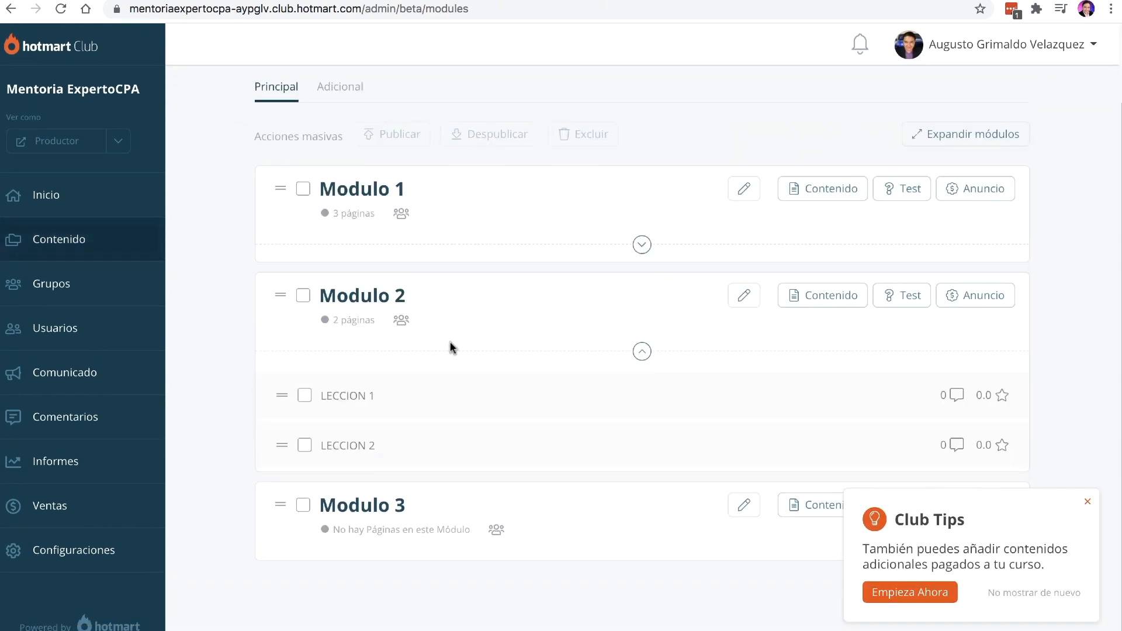
Add a content page named LECCION 1 to Modulo 3 and insert the YouTube iframe code as HTML in its Texto content
click(1088, 501)
click(817, 507)
click(398, 320)
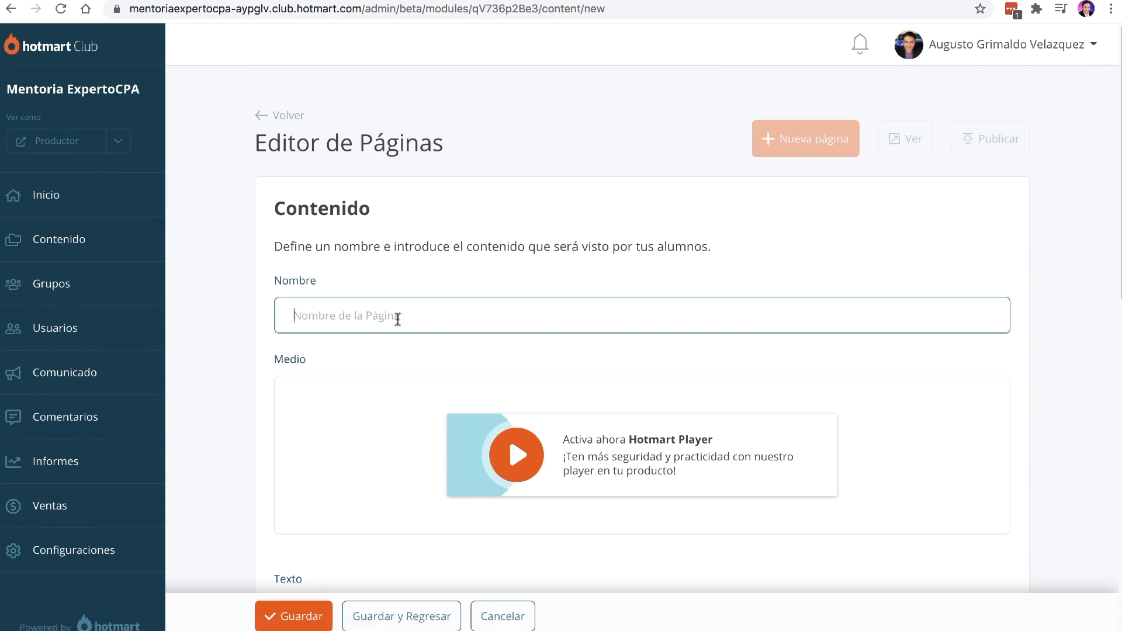
text(LECCION 1)
scroll(375, 351, down, 5)
click(286, 279)
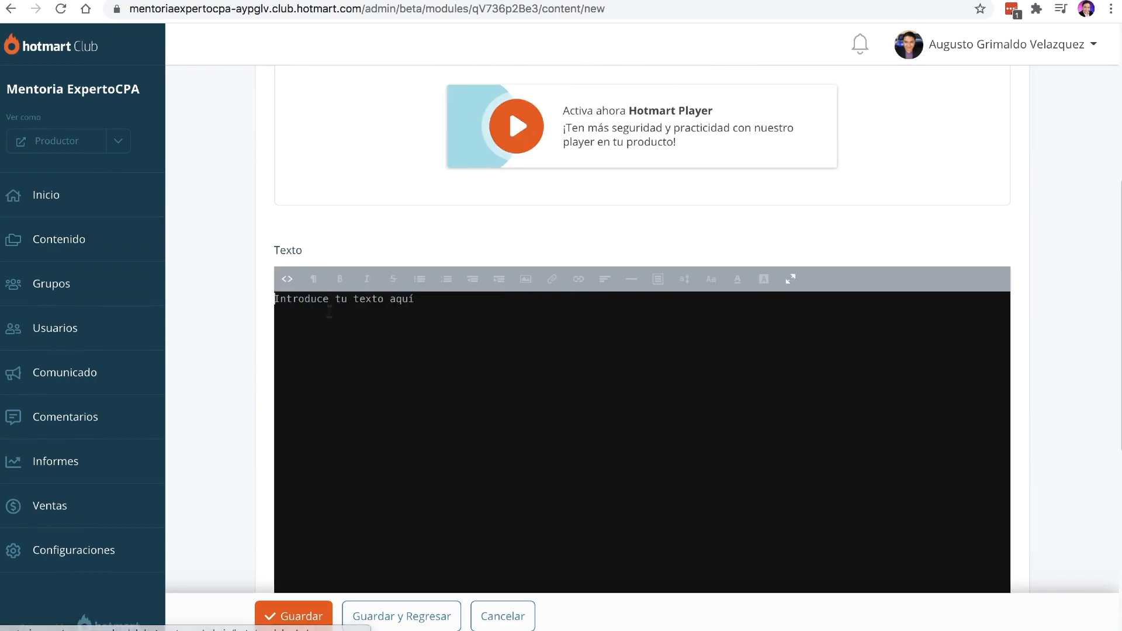
text(<iframe width="560" height="315" src="https://www.youtube.com/embed/bz5c2Hk1dZ0" frameborder="0" allow="accelerometer; autoplay; encrypted-media; gyroscope; picture-in-picture" allowfullscreen></iframe>)
scroll(389, 389, down, 8)
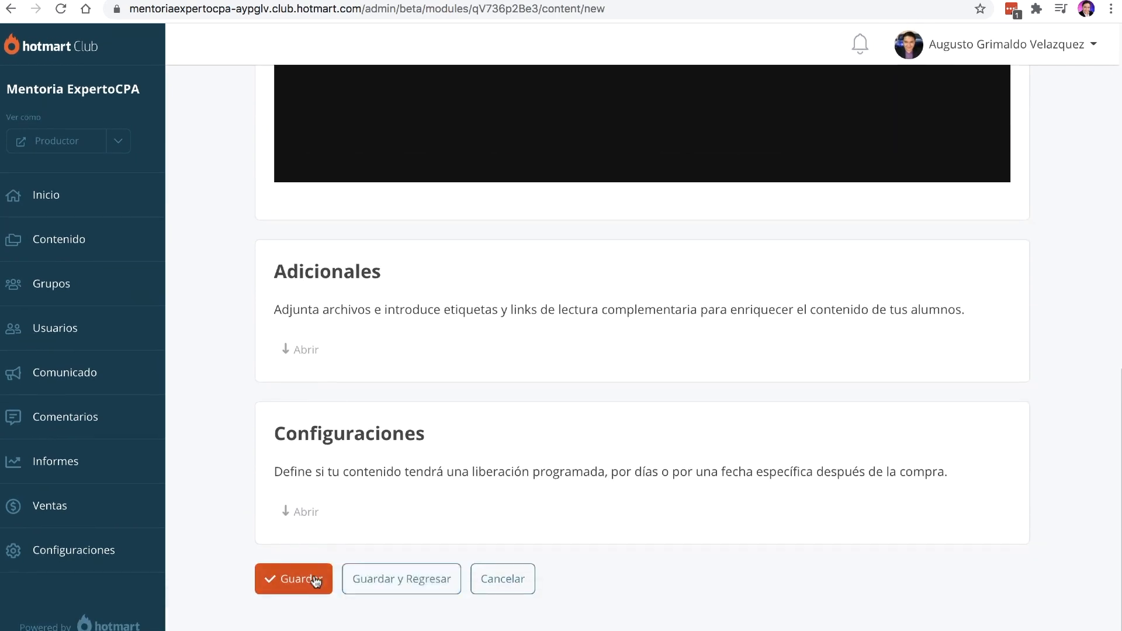
Save and publish Modulo 3's LECCION 1 page, and go back to the content manager
click(311, 578)
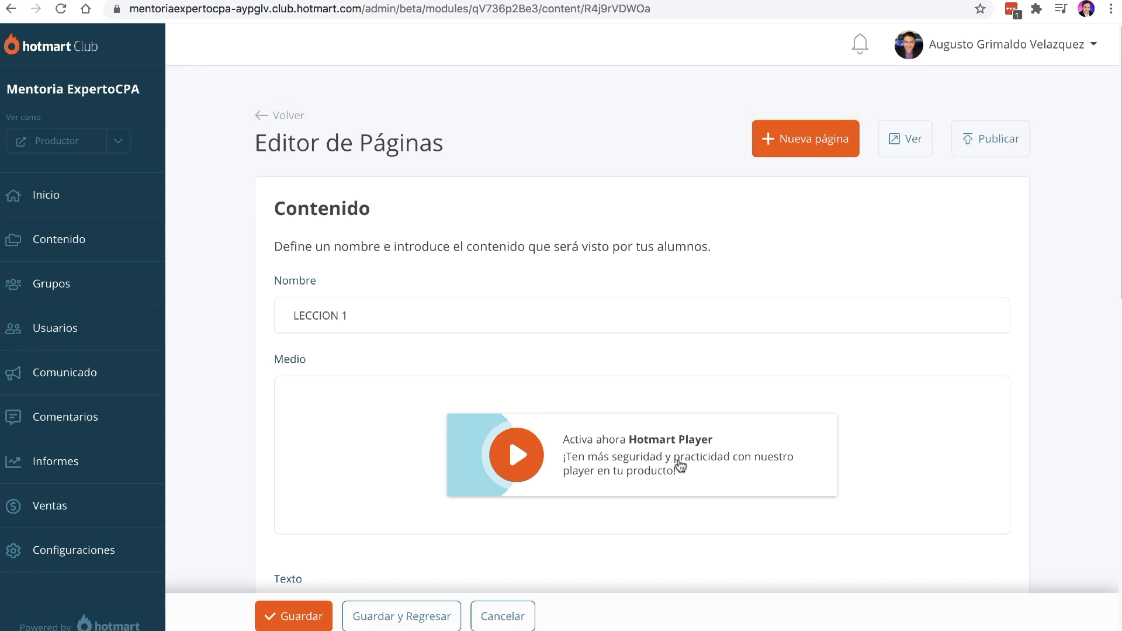
click(996, 146)
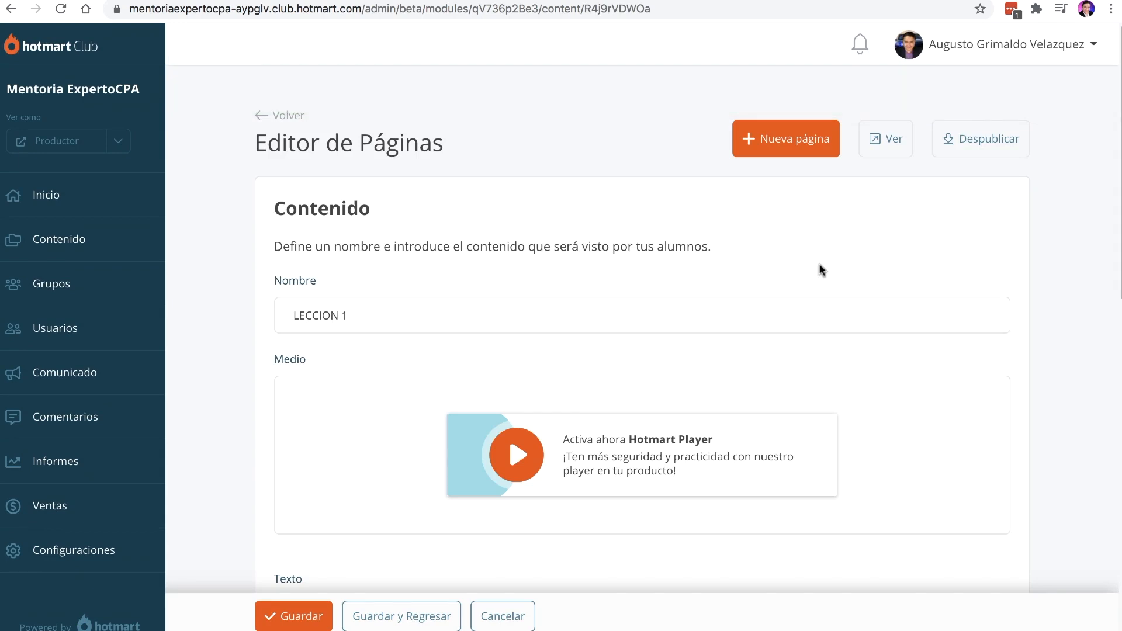
scroll(813, 283, down, 2)
scroll(813, 283, up, 2)
click(273, 117)
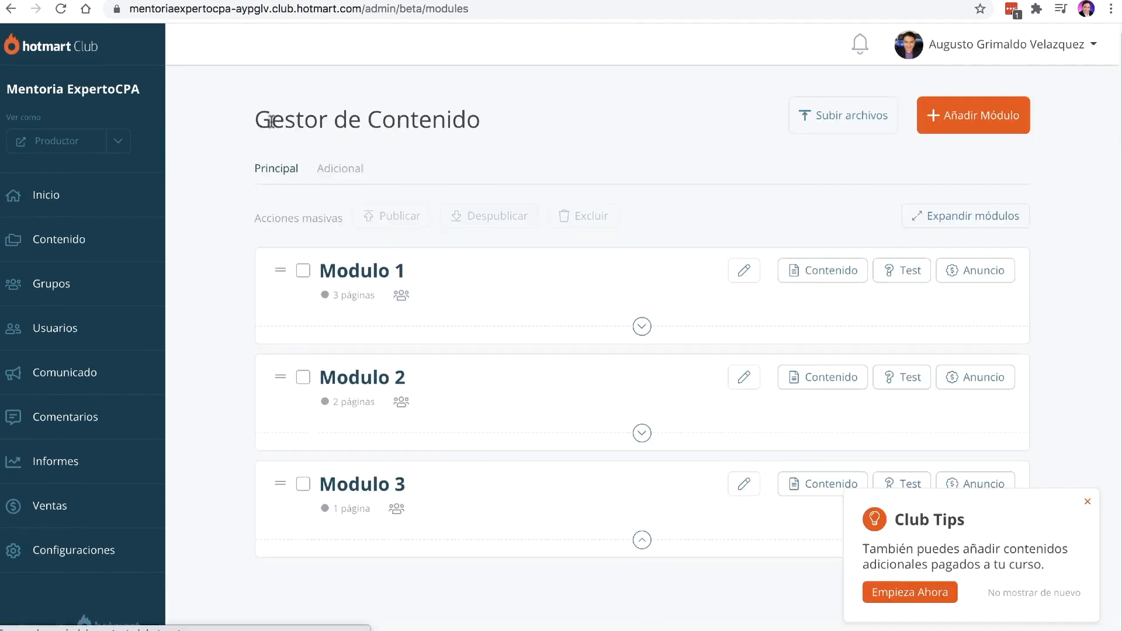
Add a content page named LECCION 2 to Modulo 3 with the same YouTube iframe code as HTML in Texto
scroll(493, 397, down, 1)
scroll(386, 503, down, 1)
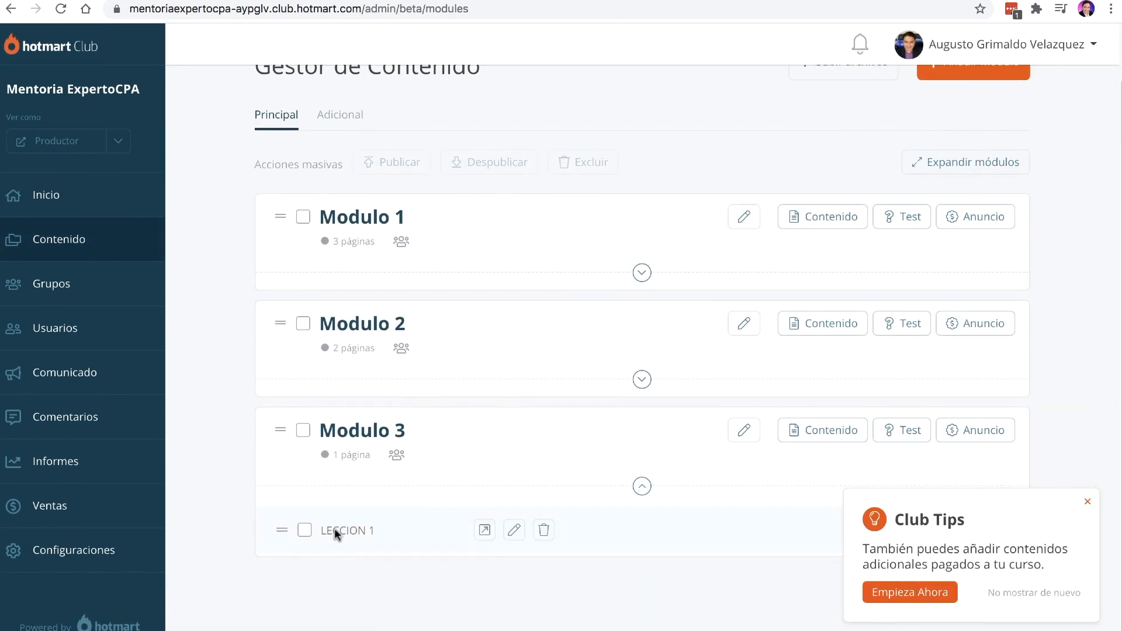
click(827, 435)
click(370, 306)
text(LECCION 2)
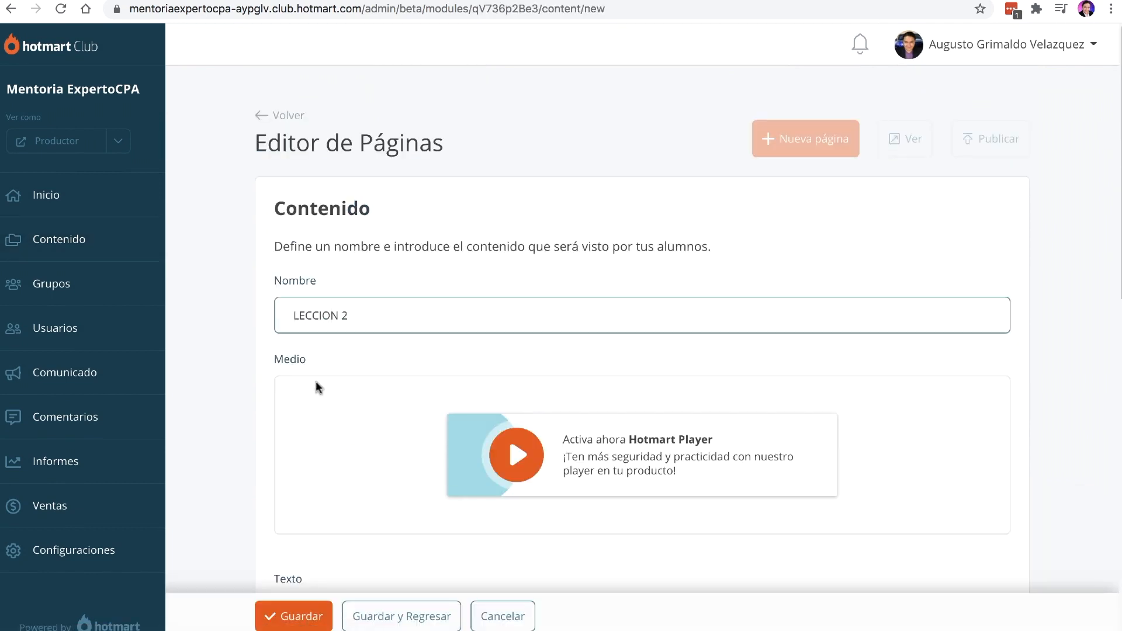
scroll(315, 386, down, 7)
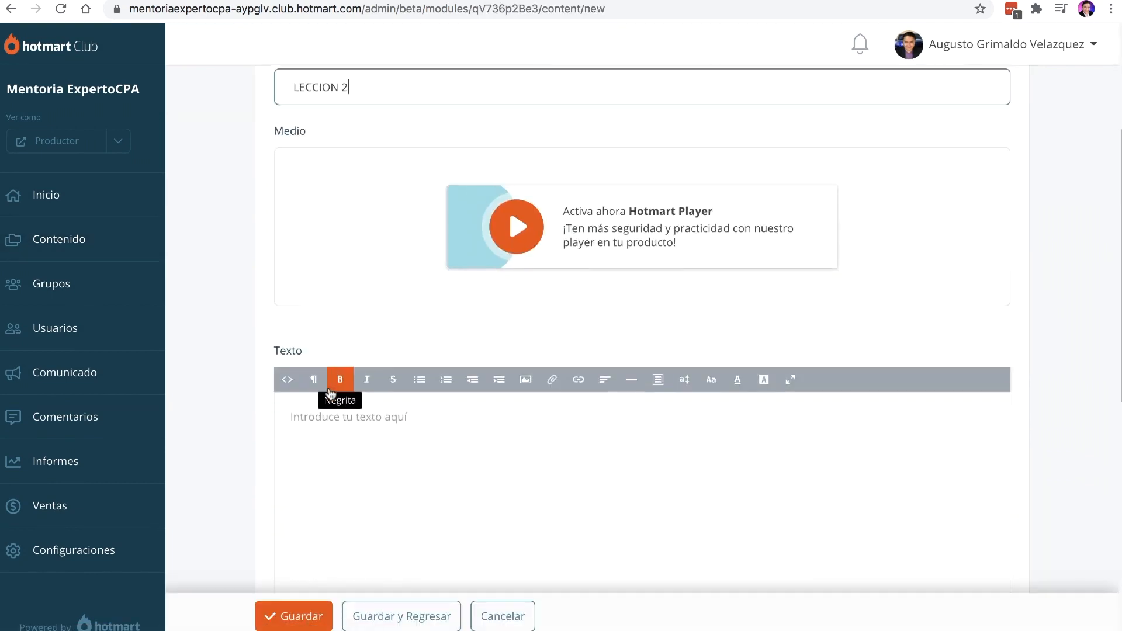
click(287, 201)
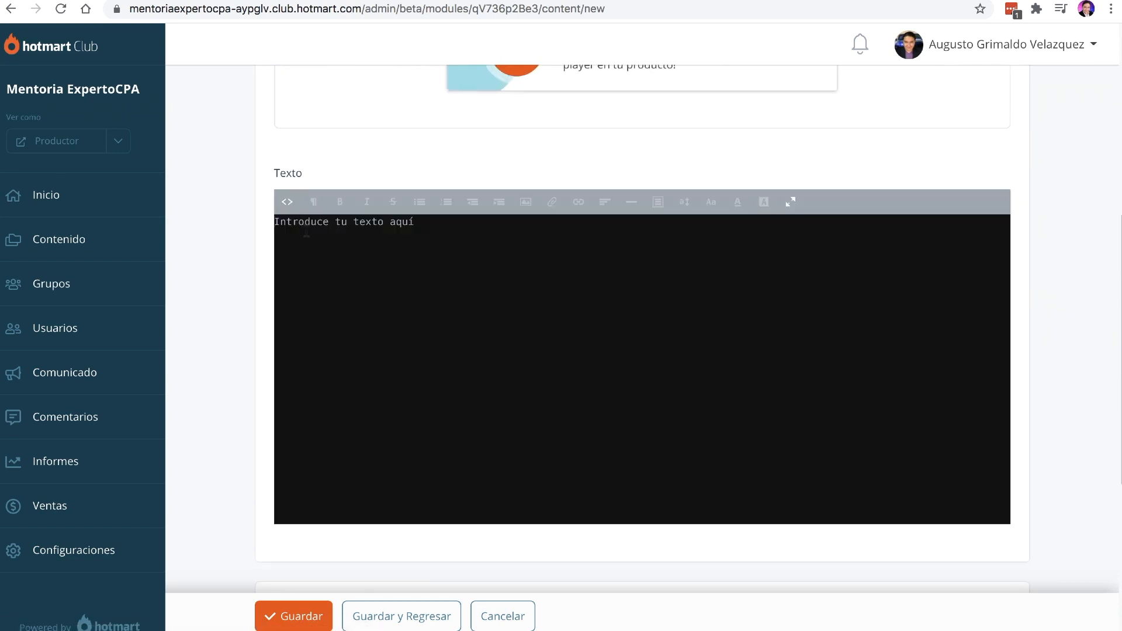
key(super+v)
scroll(346, 473, down, 6)
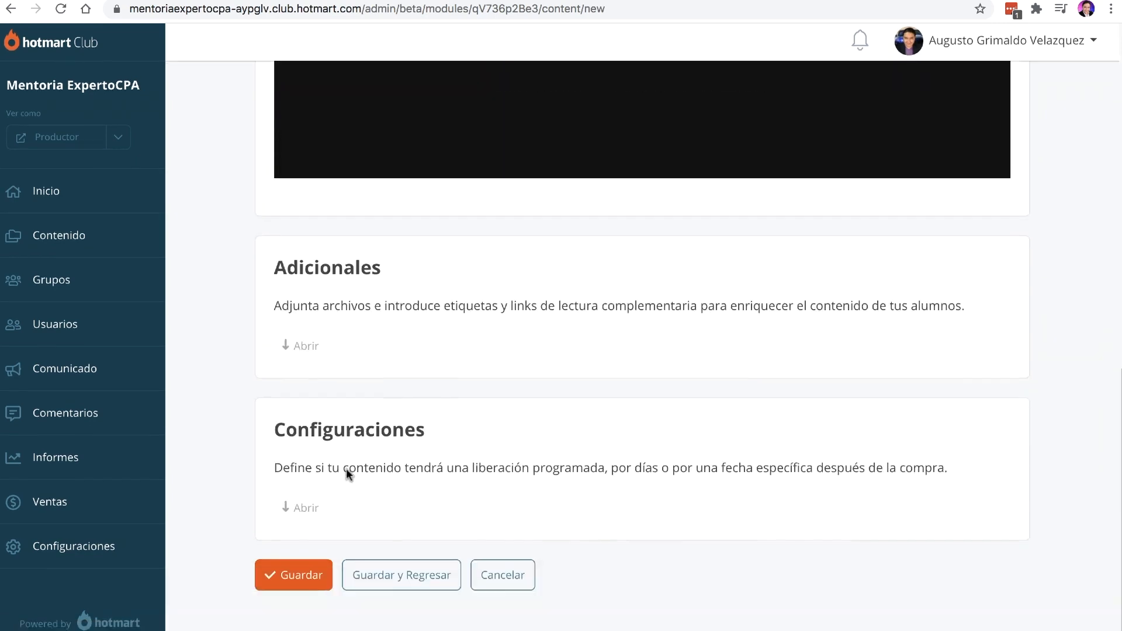
Save and publish Modulo 3's LECCION 2 page, and go back to the content manager
click(321, 582)
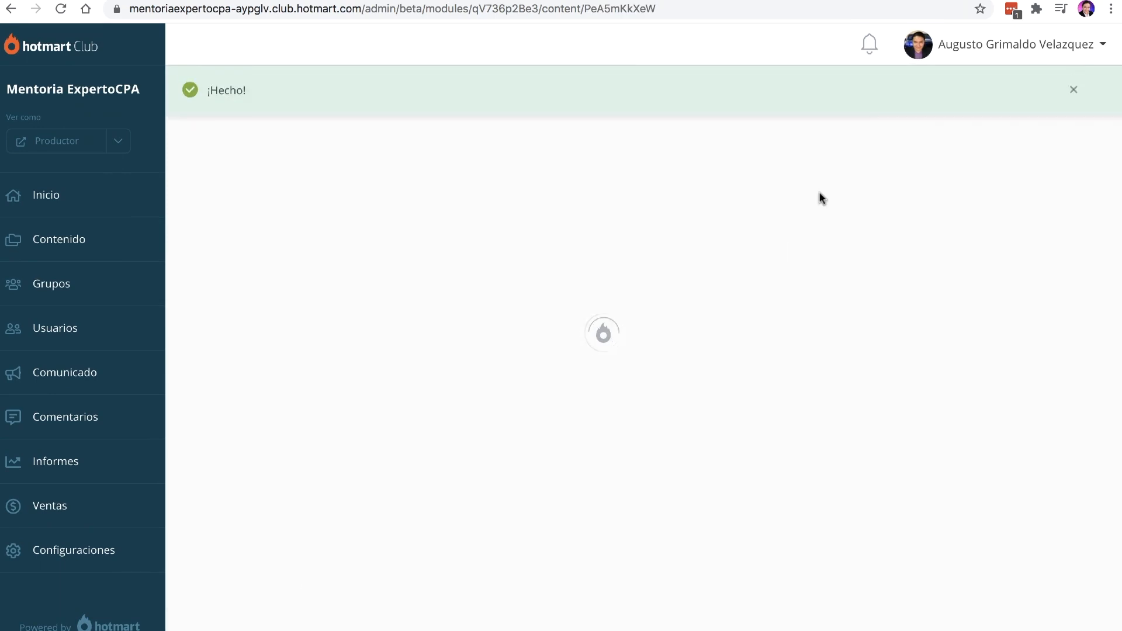
click(987, 140)
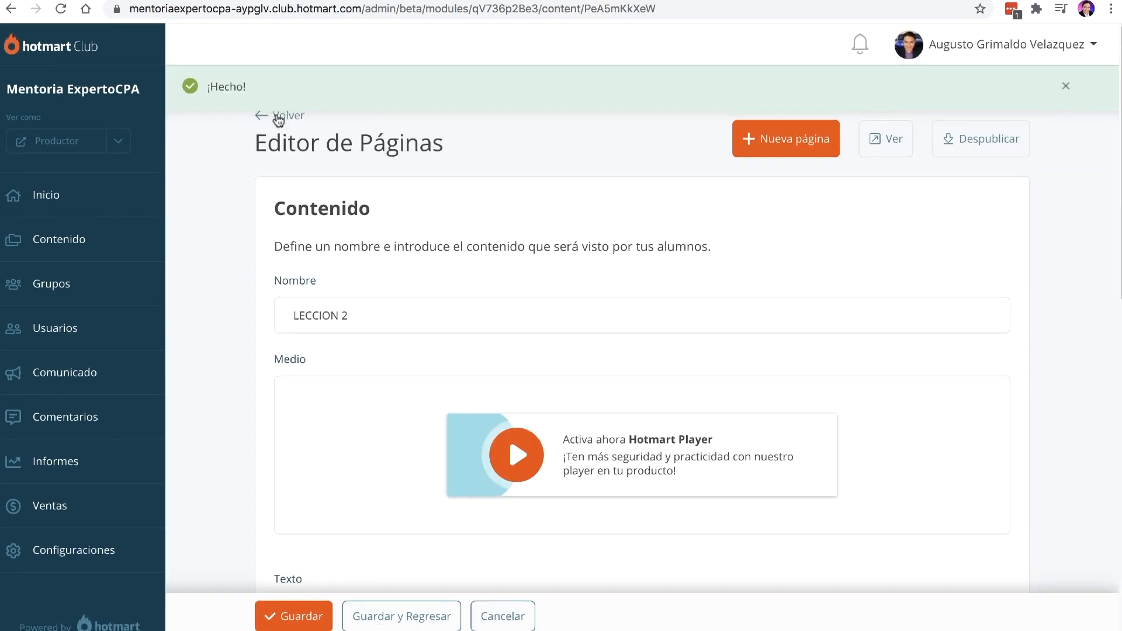
click(277, 115)
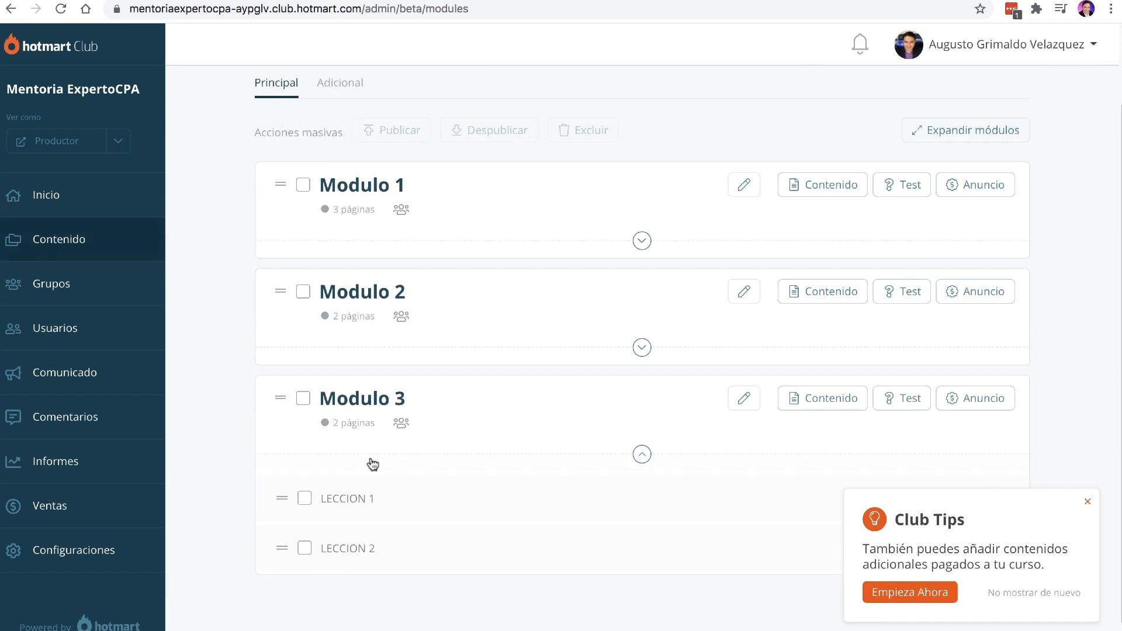
Expand all modules to check the pages in each one, and collapse them again
click(954, 137)
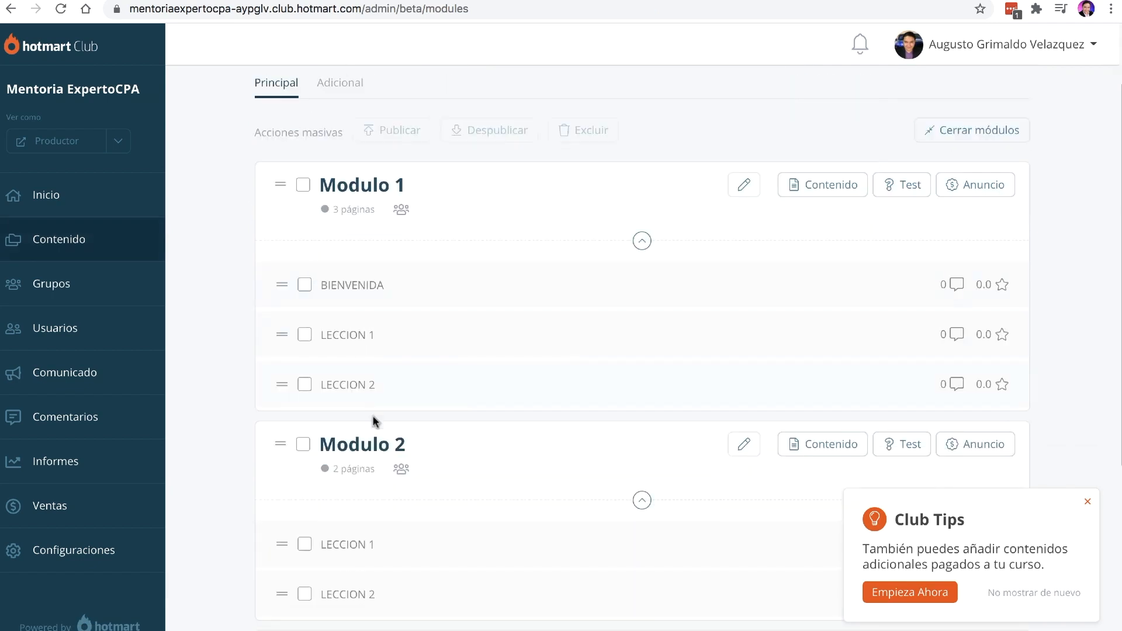
scroll(375, 421, down, 5)
scroll(386, 450, up, 5)
click(982, 151)
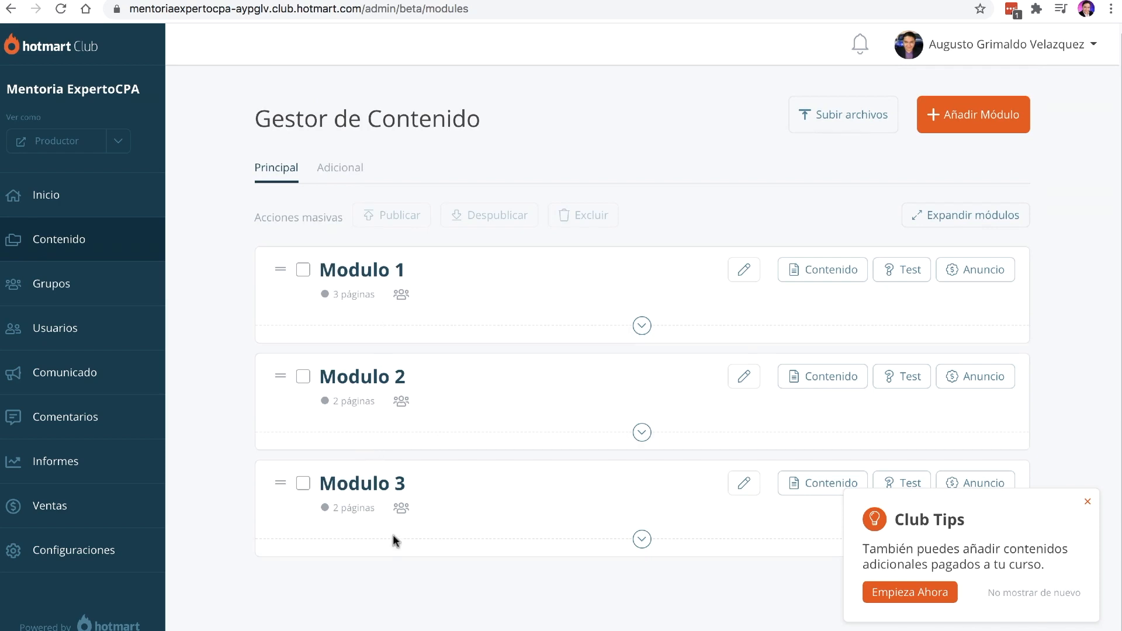
Open Modulo 1's LECCION 1 page for editing and review its embedded video and additional sections
click(945, 221)
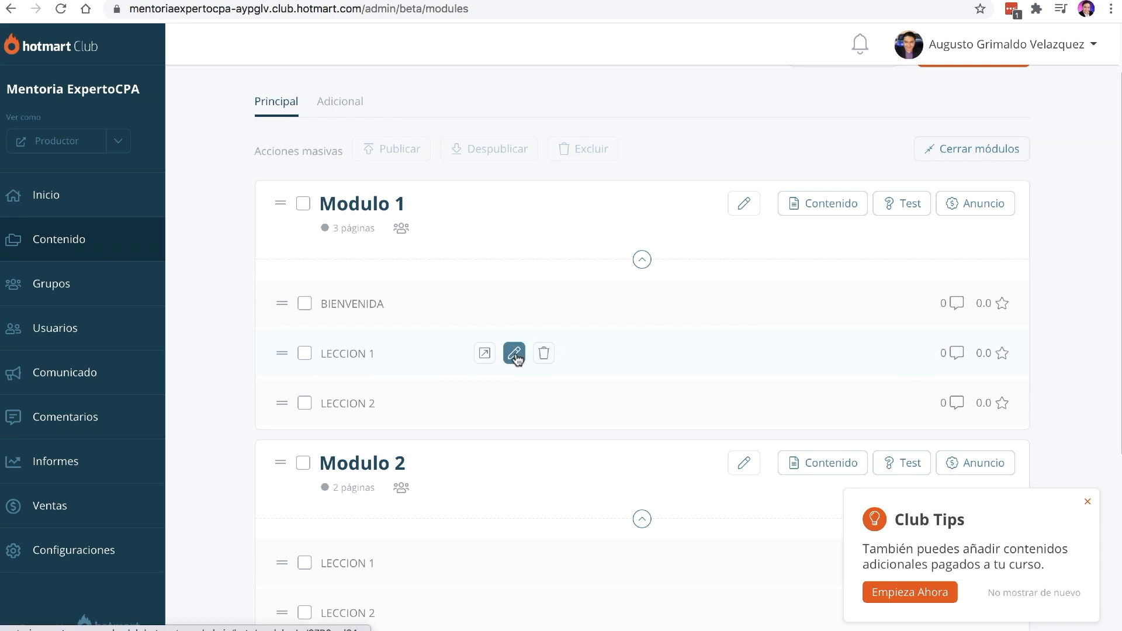
click(515, 354)
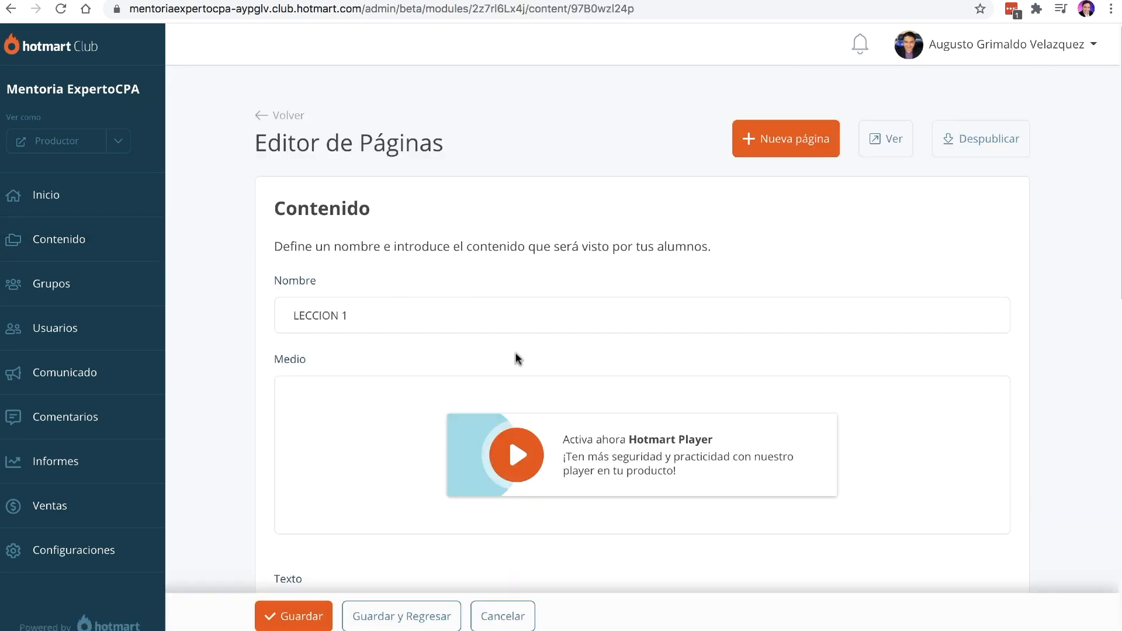
scroll(503, 374, down, 9)
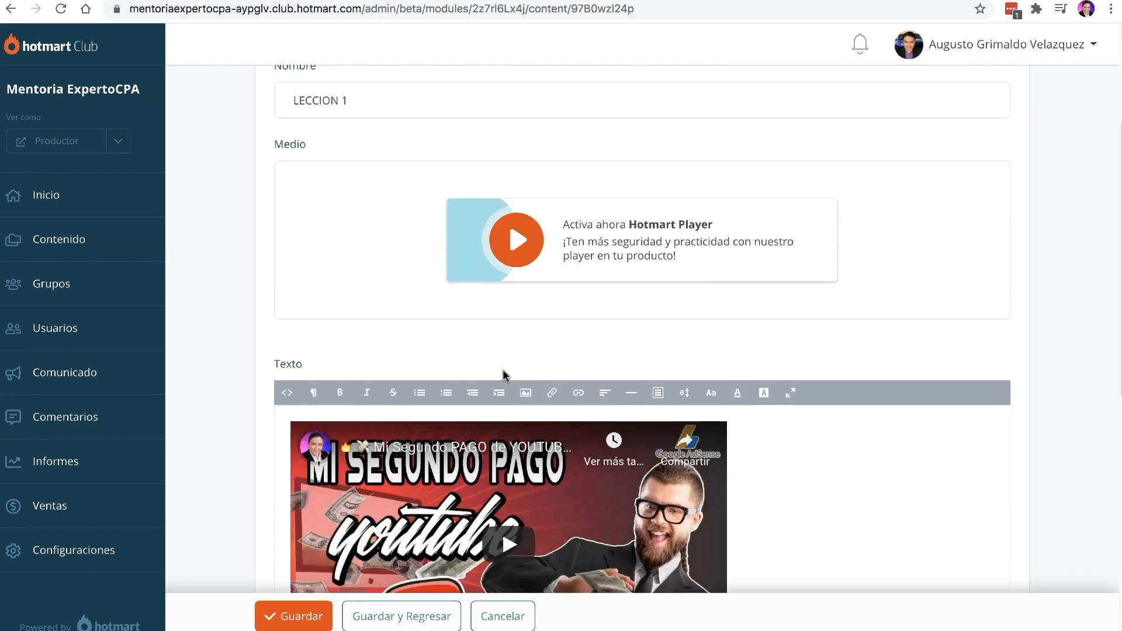
scroll(448, 409, down, 3)
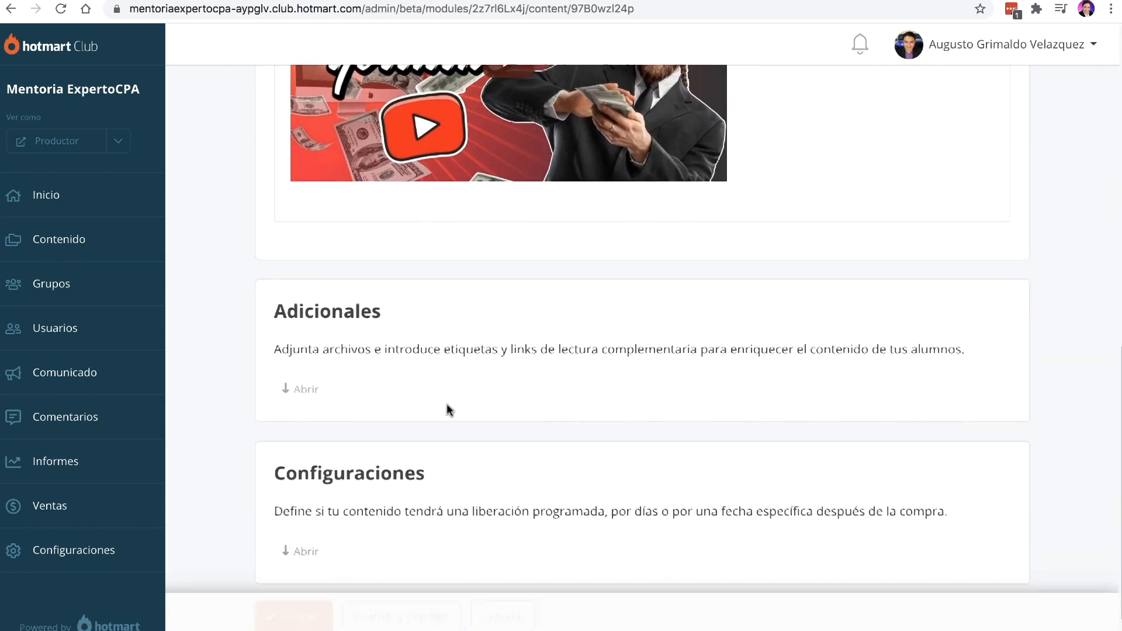
scroll(377, 350, down, 1)
Expand the Adicionales section of LECCION 1 and examine its attachment, tag, and complementary reading options
drag(274, 270, 400, 278)
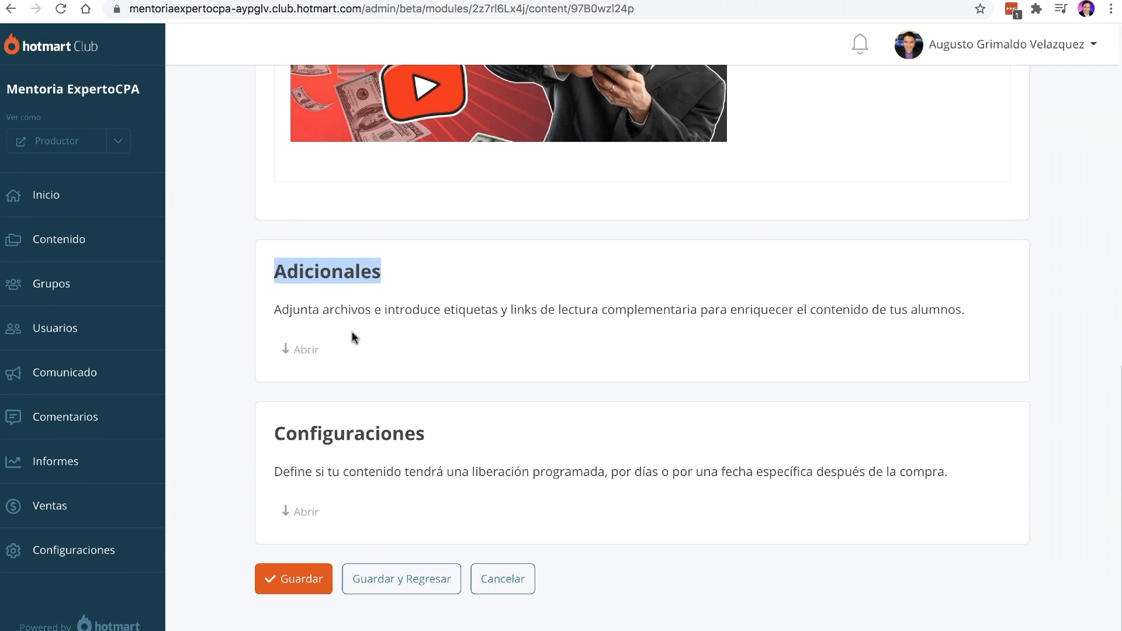
click(302, 351)
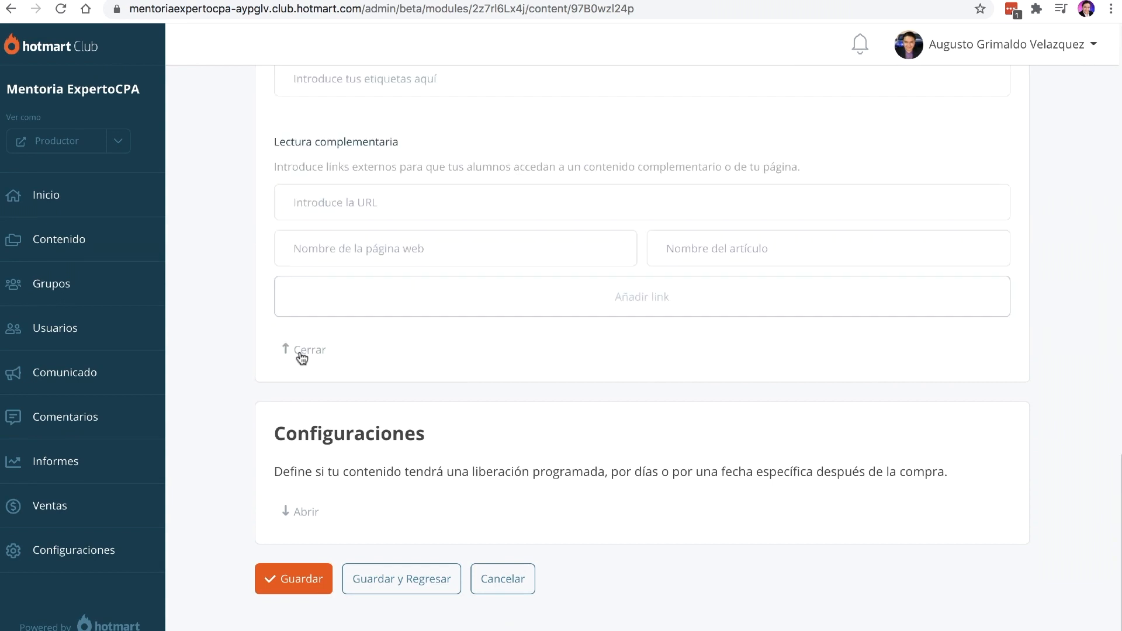
scroll(448, 345, up, 2)
scroll(421, 342, up, 1)
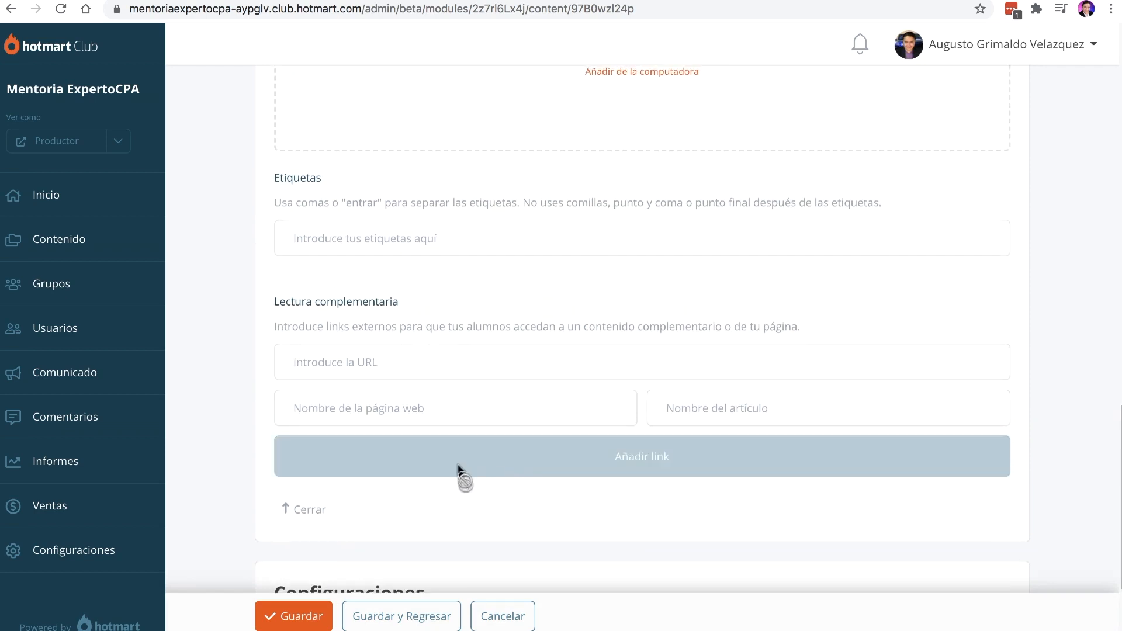
Attach the file SHRR AGS OCT.pdf from the computer to the LECCION 1 page and save the page
scroll(499, 348, up, 5)
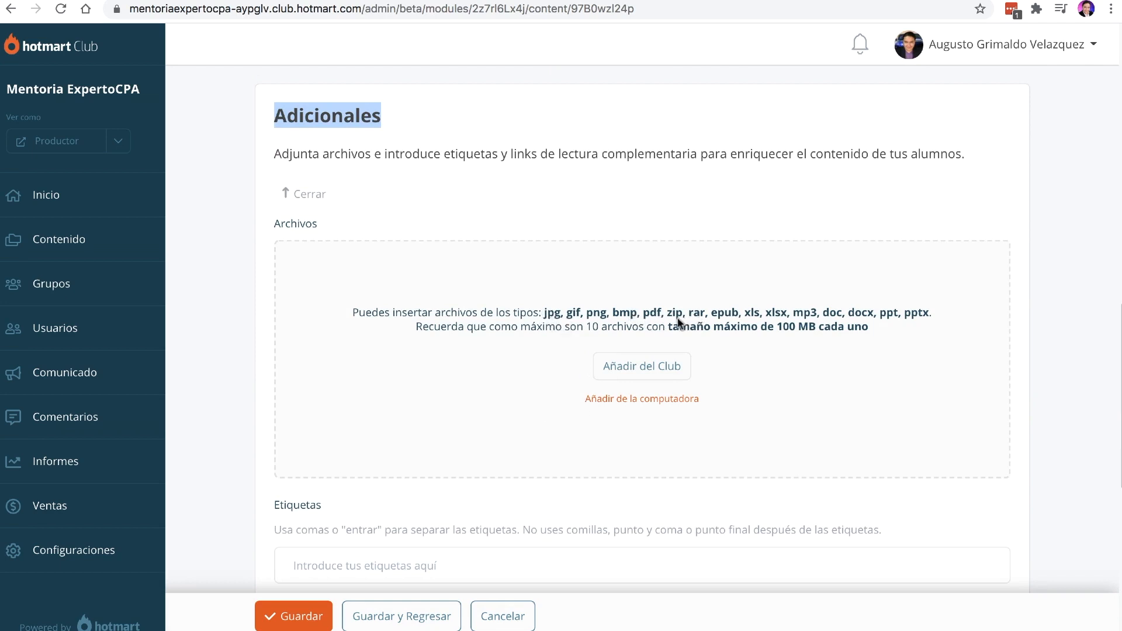
click(614, 403)
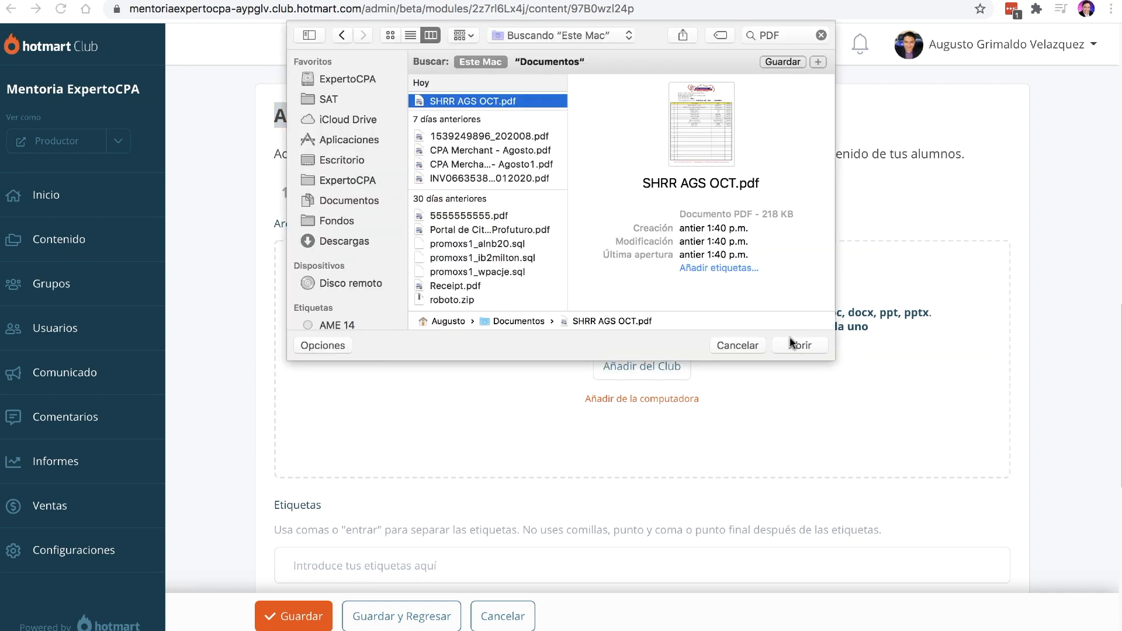
click(800, 345)
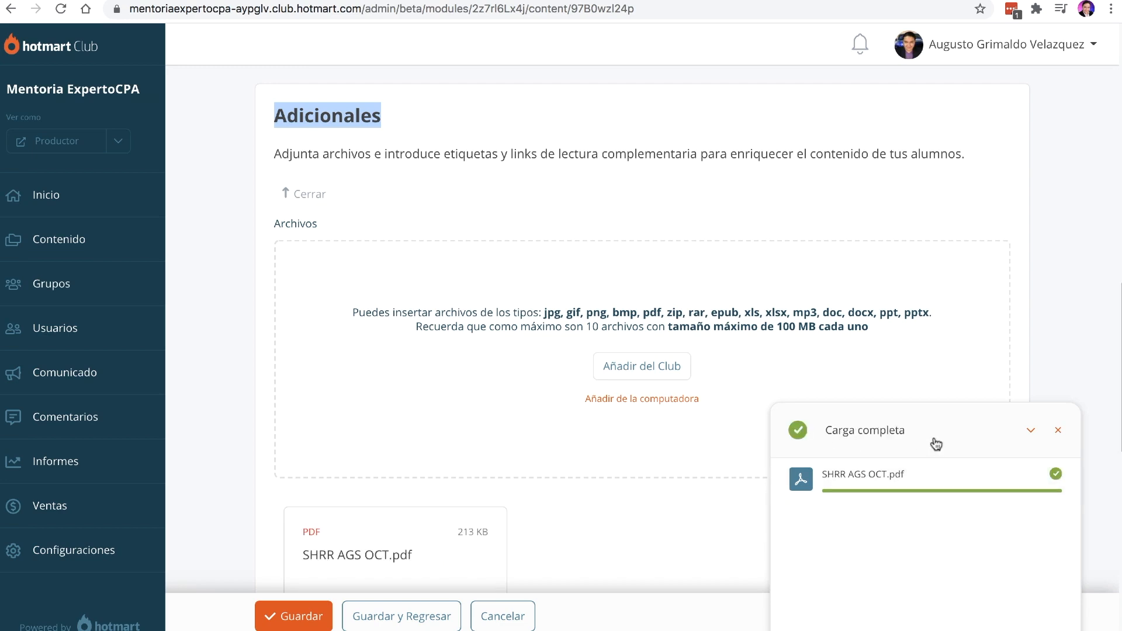
click(1059, 434)
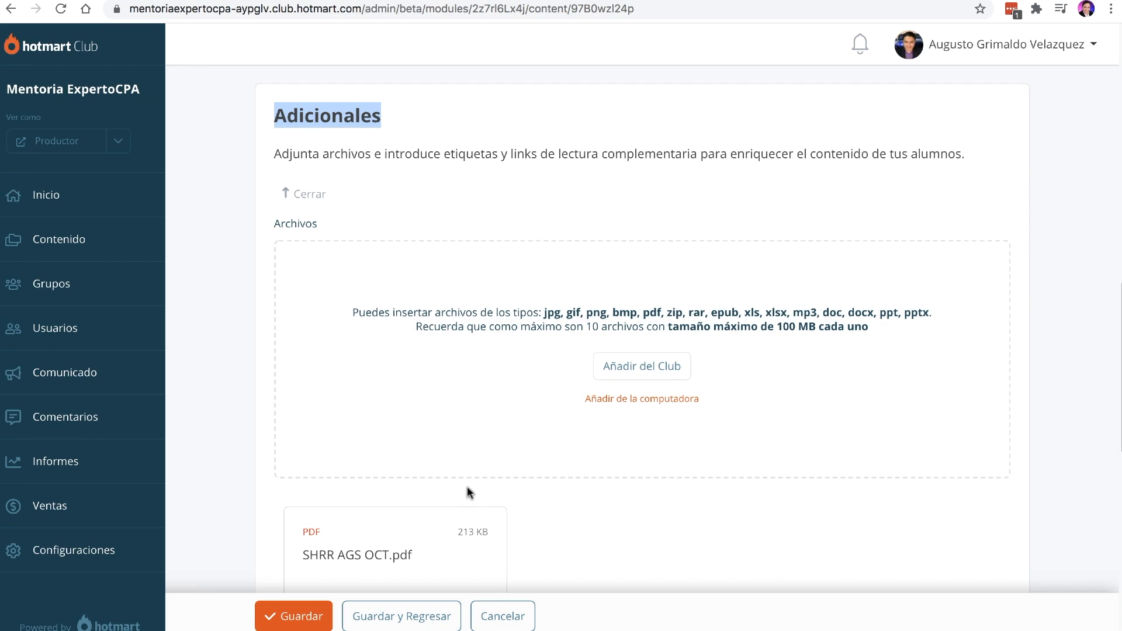
scroll(462, 488, down, 2)
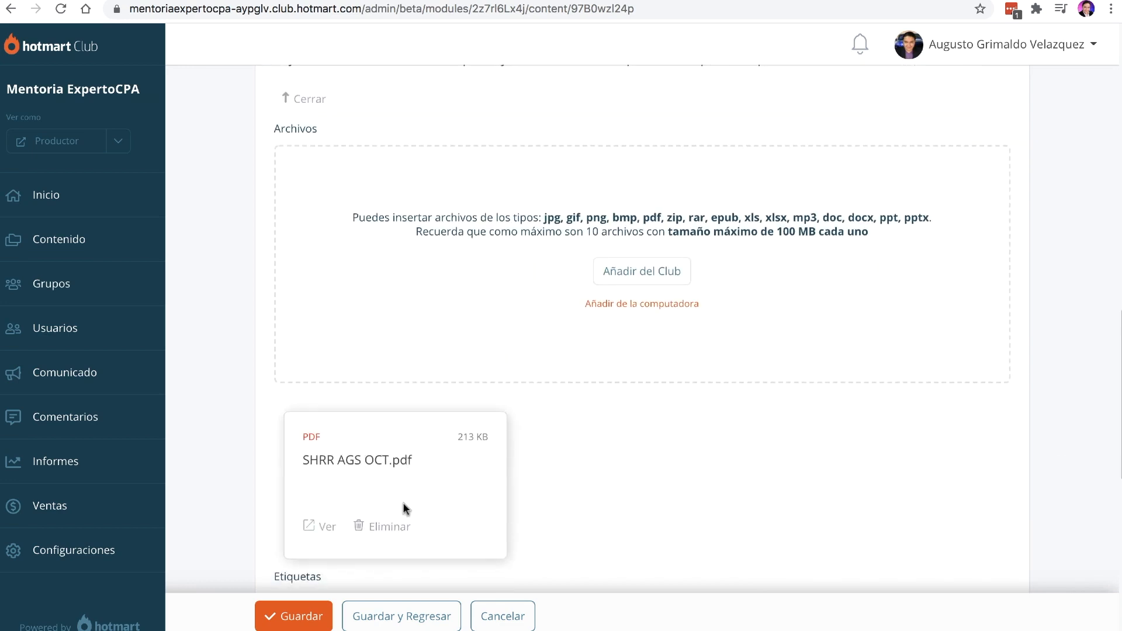
scroll(405, 509, down, 9)
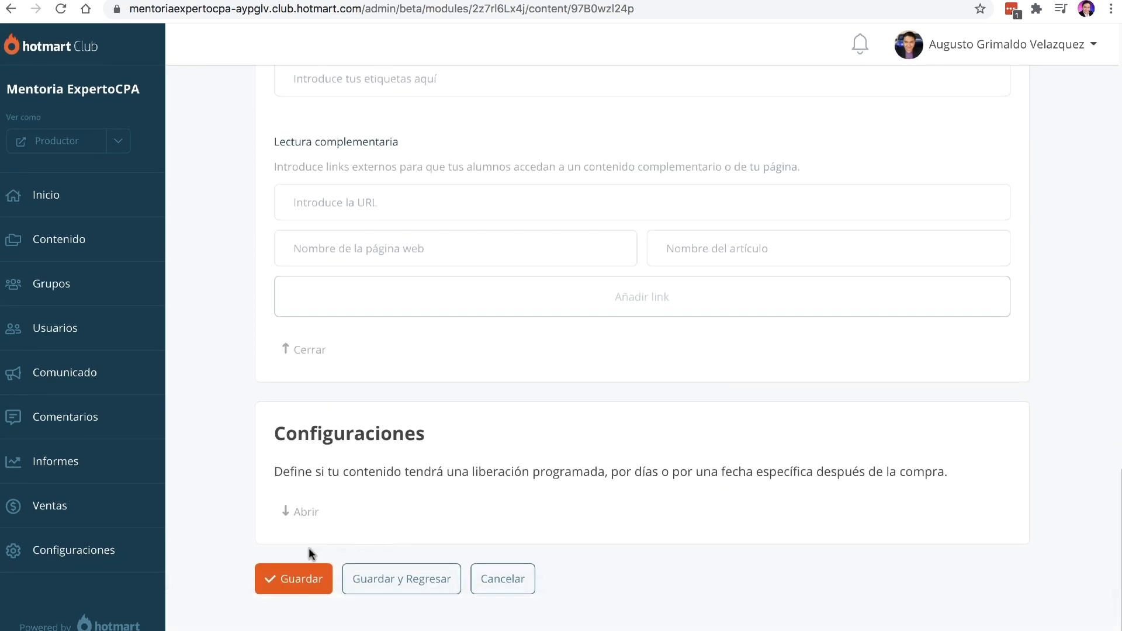
click(307, 581)
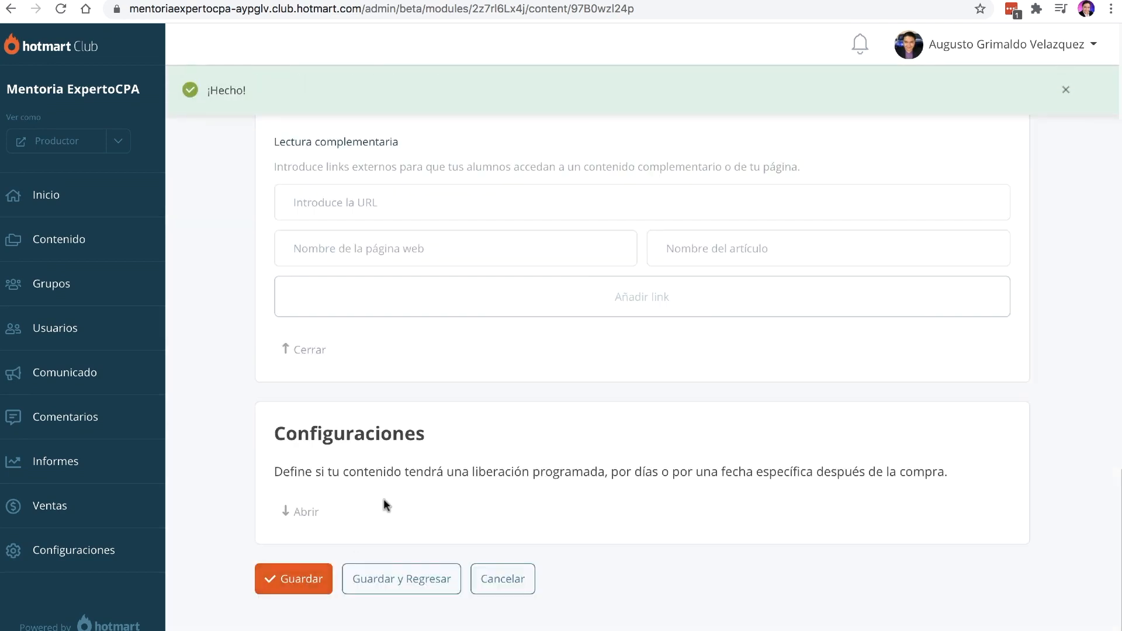
Open the published view of LECCION 1 and switch it to the Student role
scroll(383, 502, up, 20)
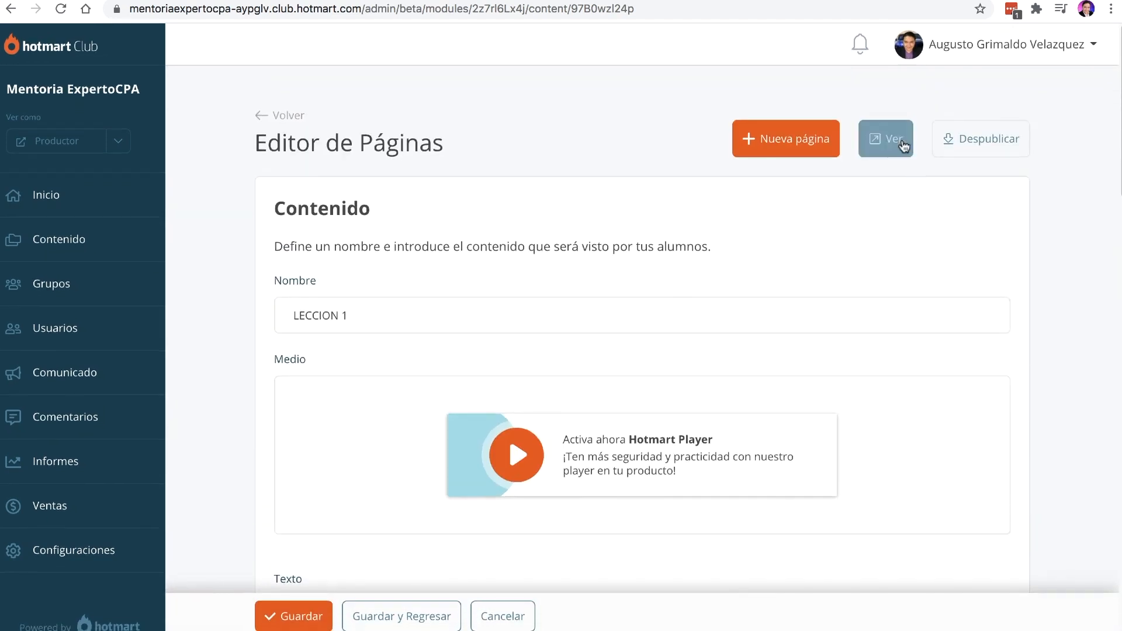
click(903, 146)
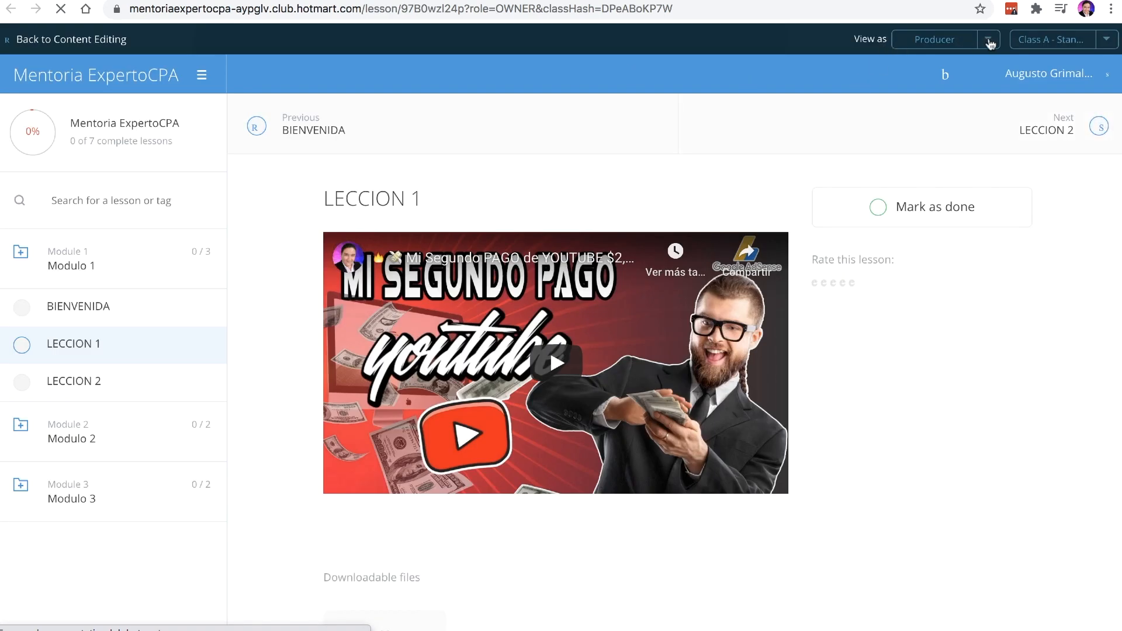
click(990, 42)
click(945, 84)
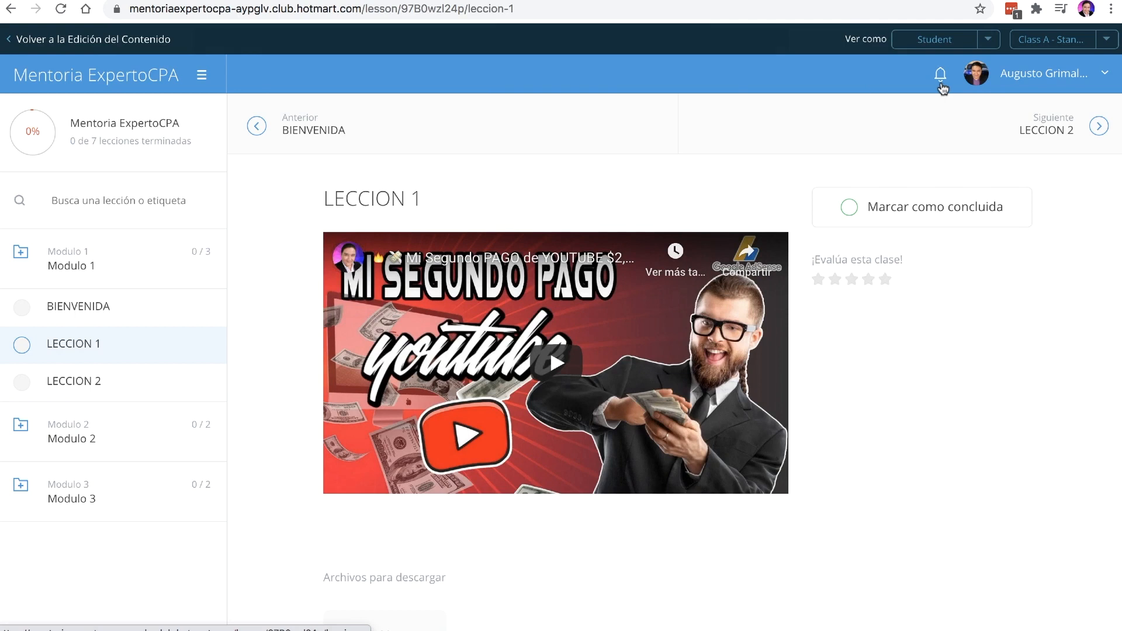
Expand and collapse Modulo 1, Modulo 2 and Modulo 3 in the student course outline to check their lessons
click(15, 253)
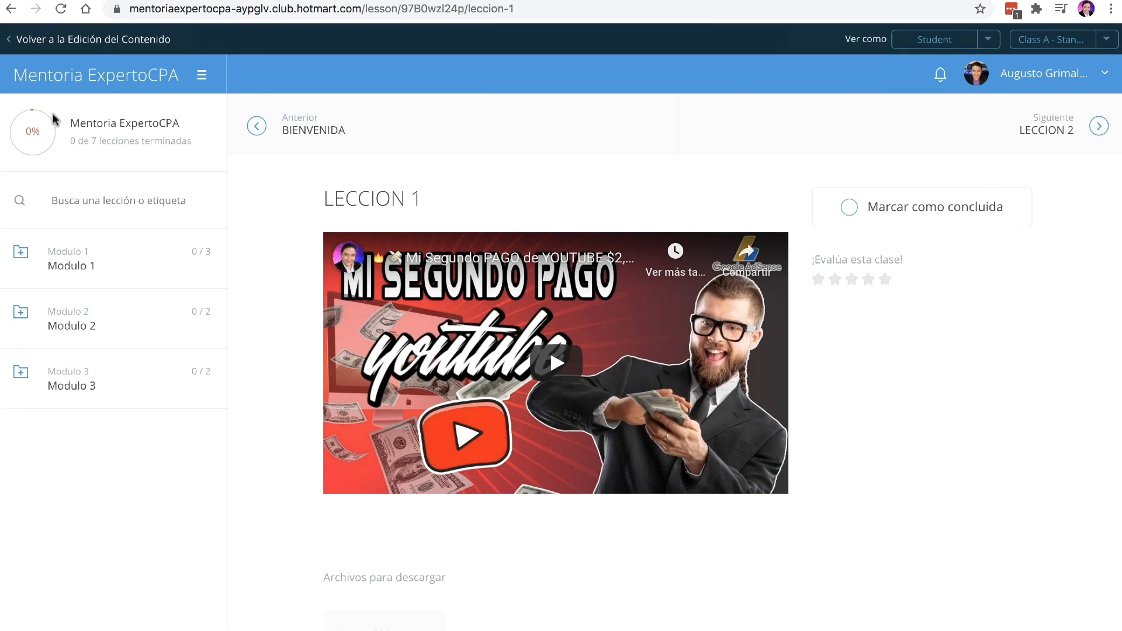
click(38, 252)
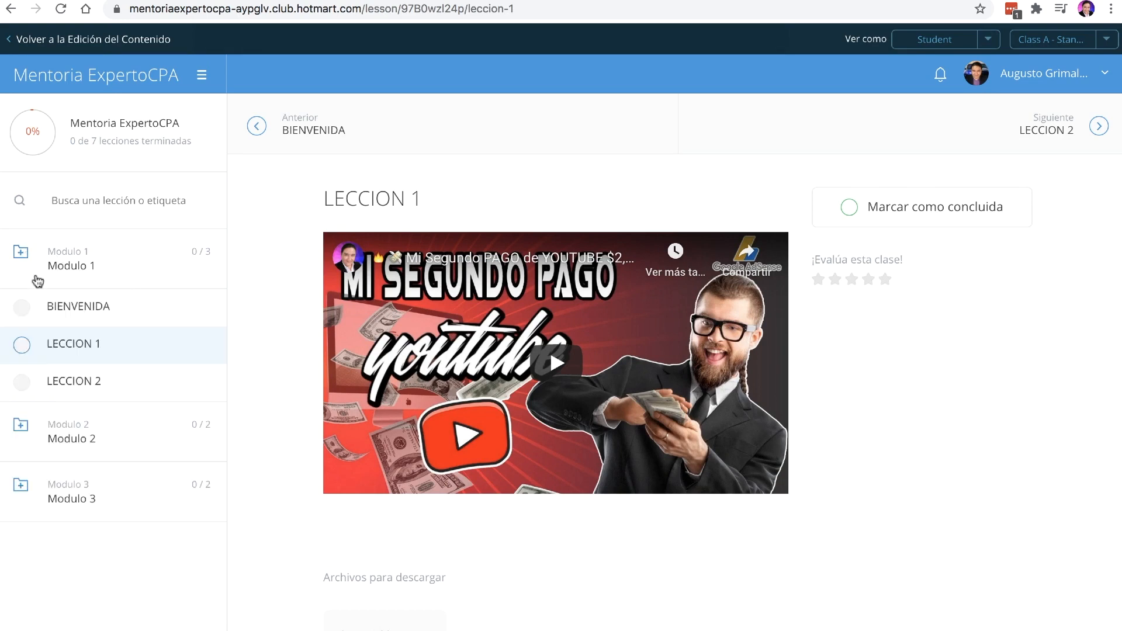
scroll(55, 351, down, 4)
click(39, 433)
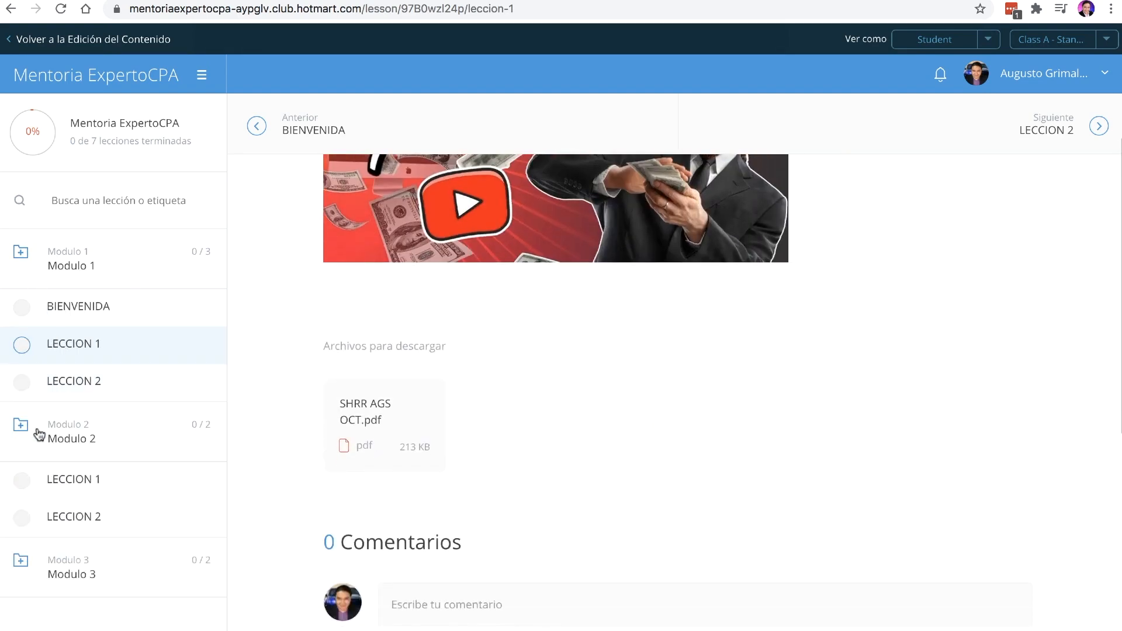
scroll(41, 433, down, 5)
click(44, 565)
scroll(82, 409, up, 6)
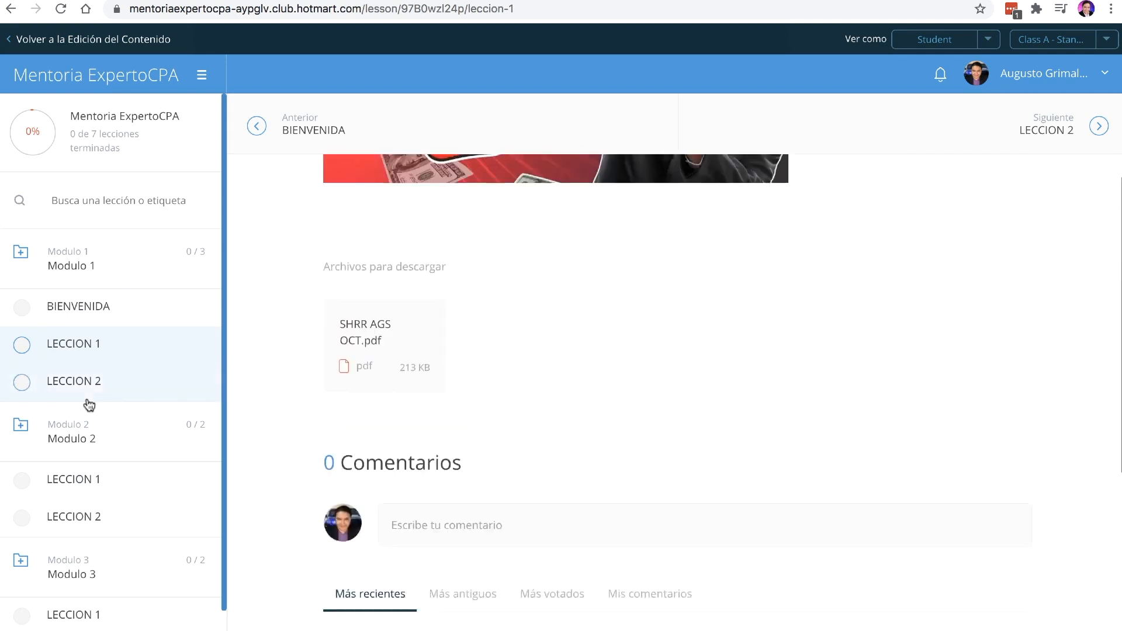
click(49, 560)
click(21, 425)
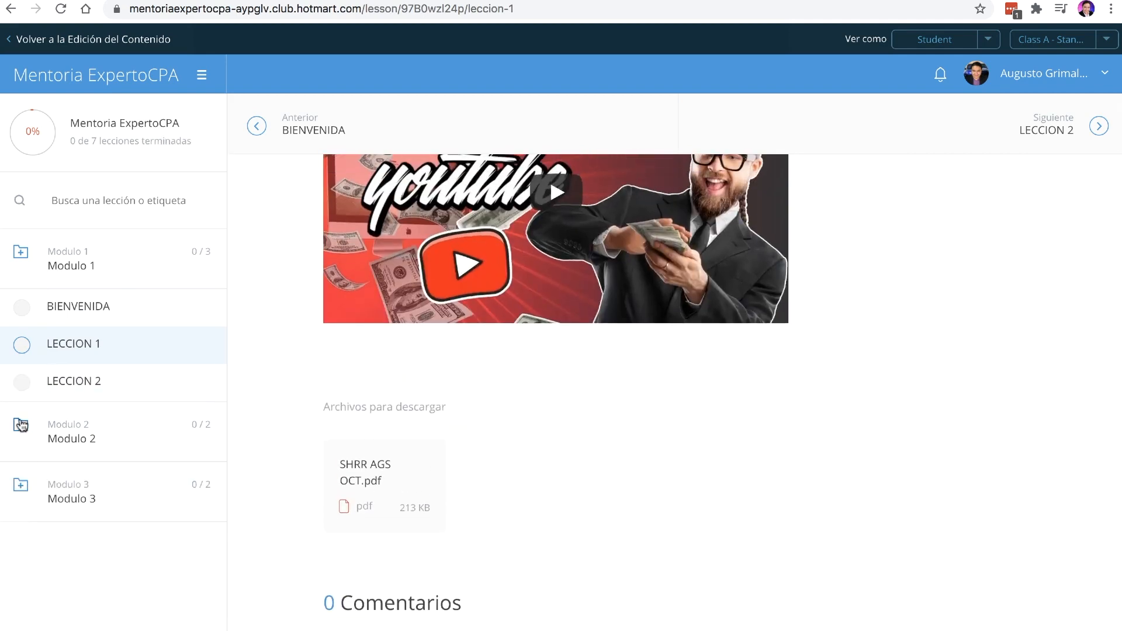
click(21, 257)
click(71, 272)
Download the attached SHRR AGS OCT.pdf from LECCION 1 in the student view and dismiss the browser's download bar
scroll(420, 493, up, 3)
scroll(483, 492, down, 3)
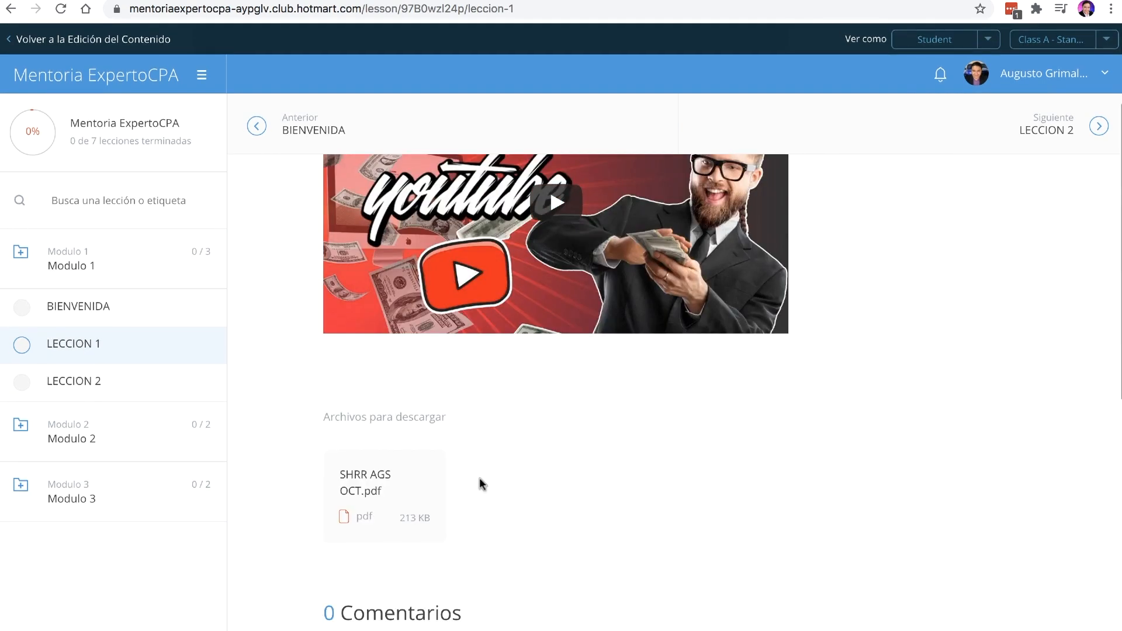
scroll(373, 523, down, 1)
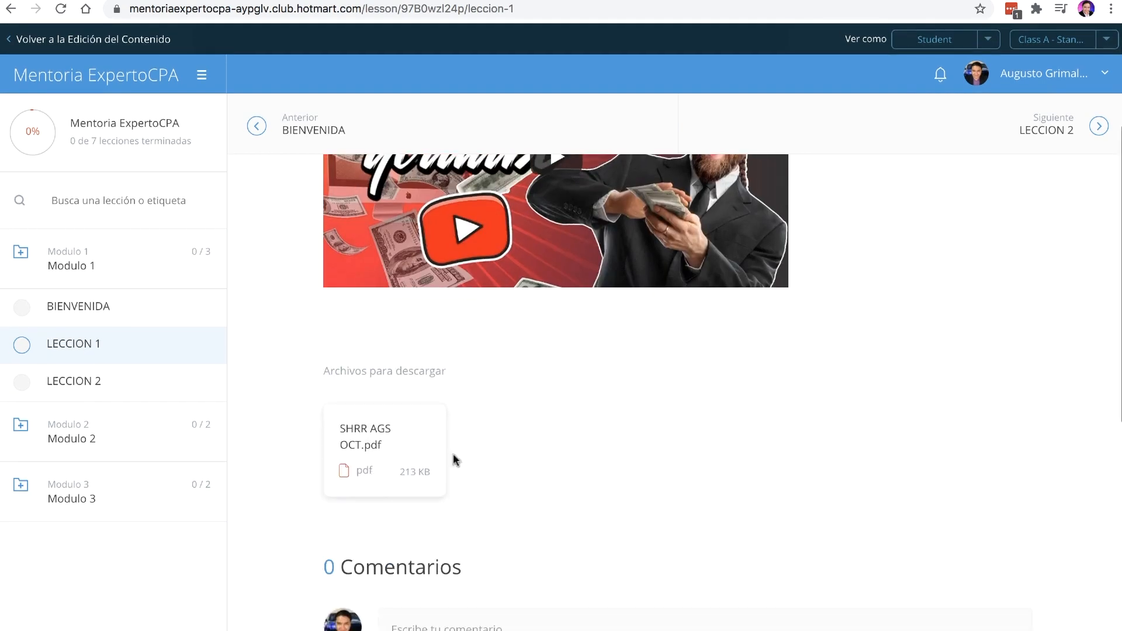
scroll(489, 466, down, 2)
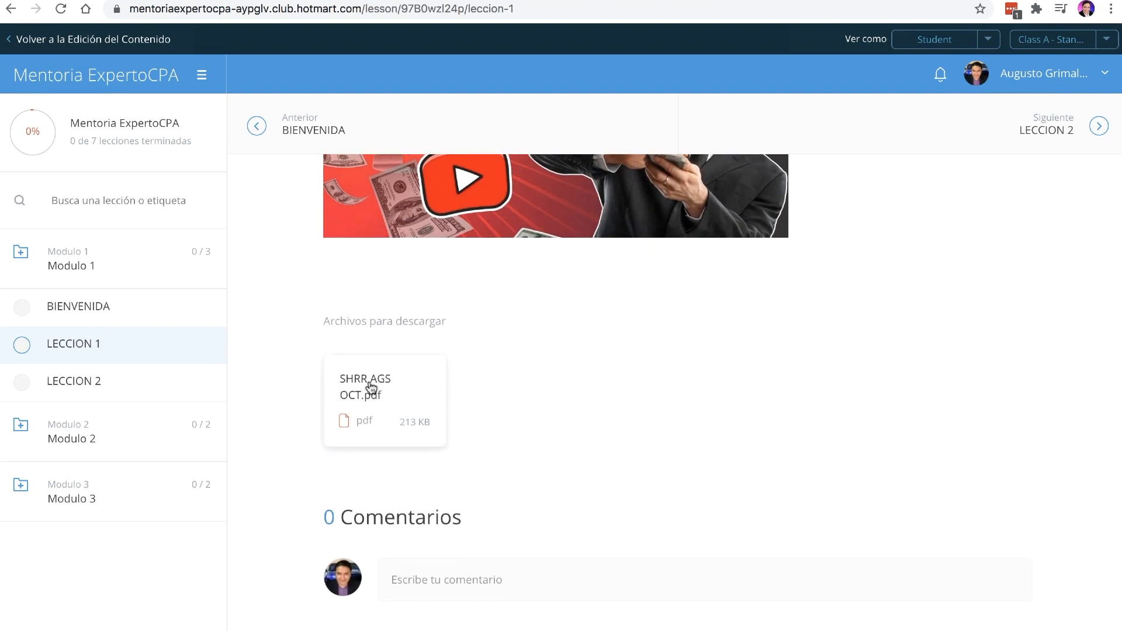
click(389, 408)
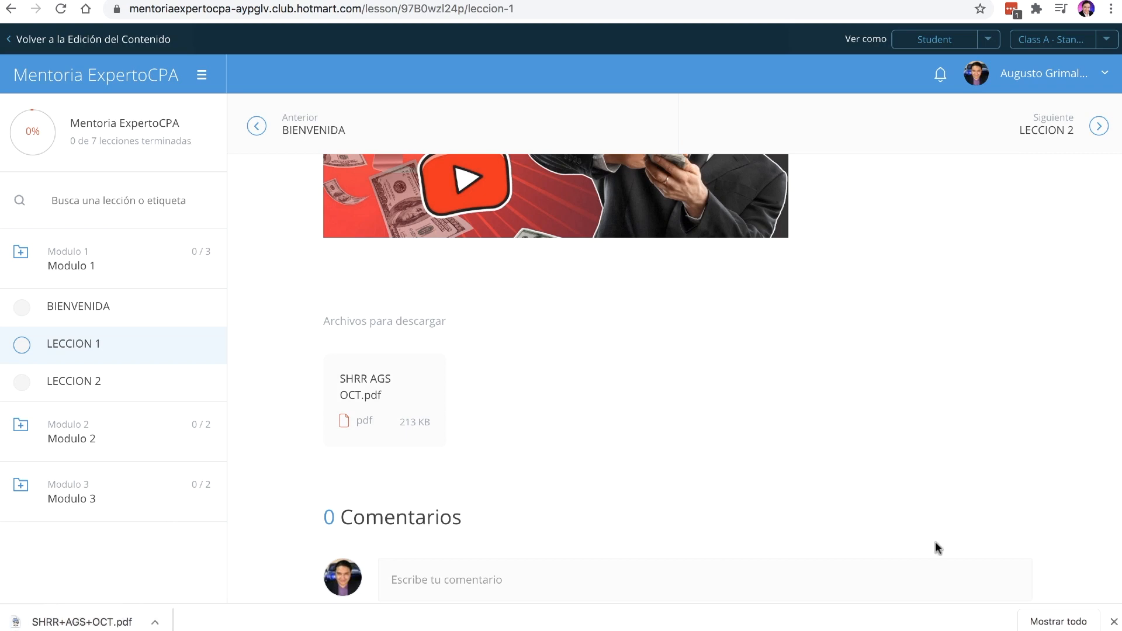
click(1114, 622)
Return from the student view of LECCION 1 to the content manager and dismiss the Club Tips notice
scroll(666, 454, up, 5)
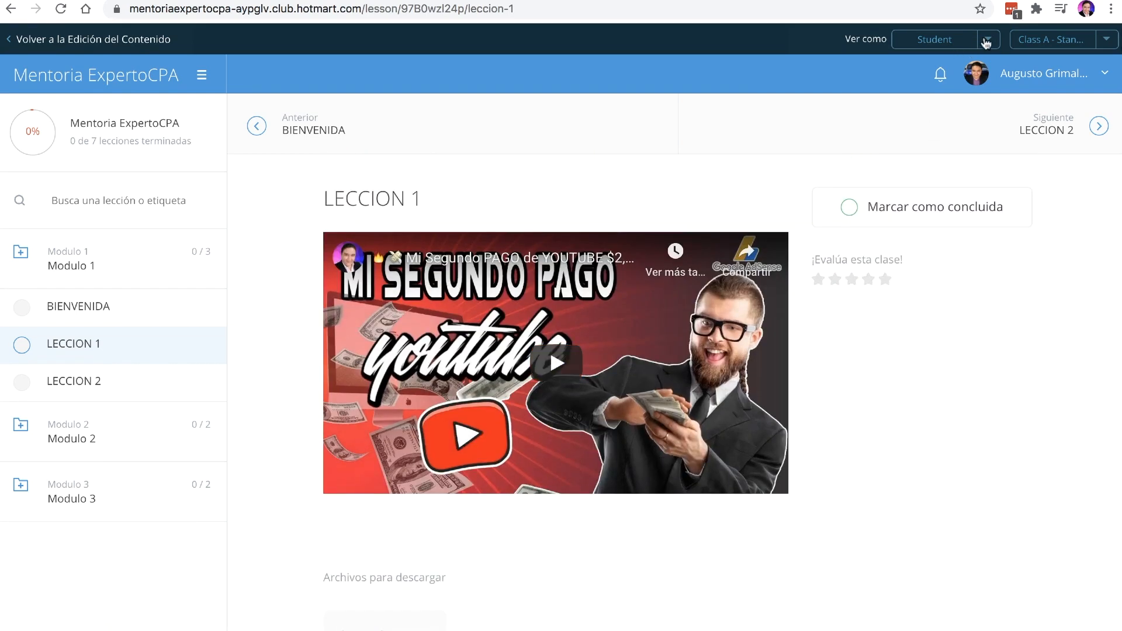
click(849, 0)
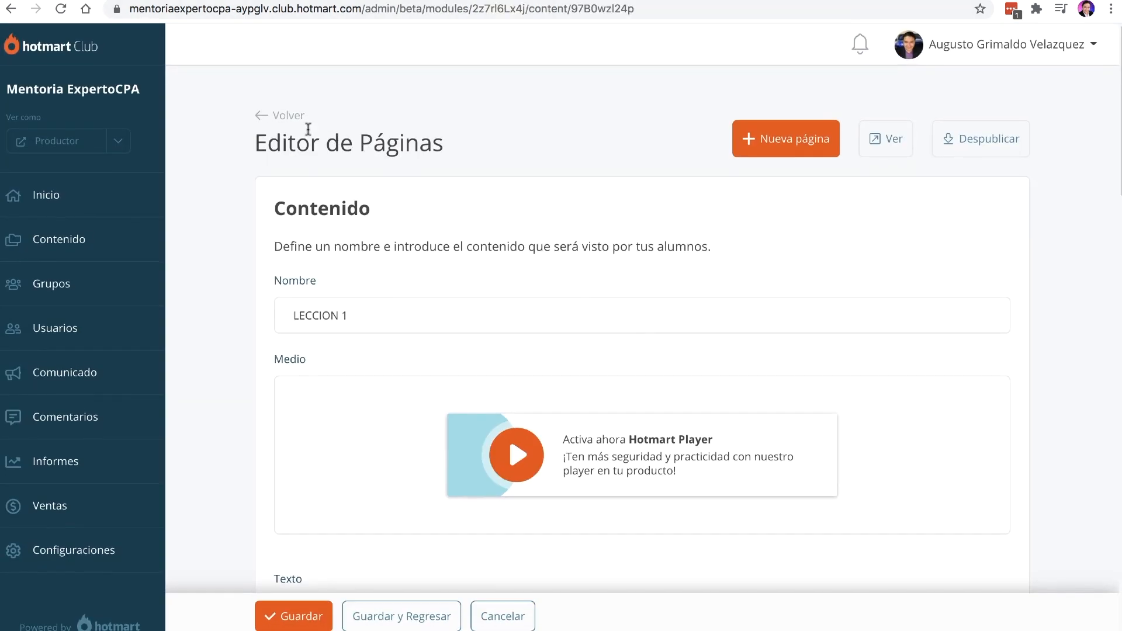
click(277, 119)
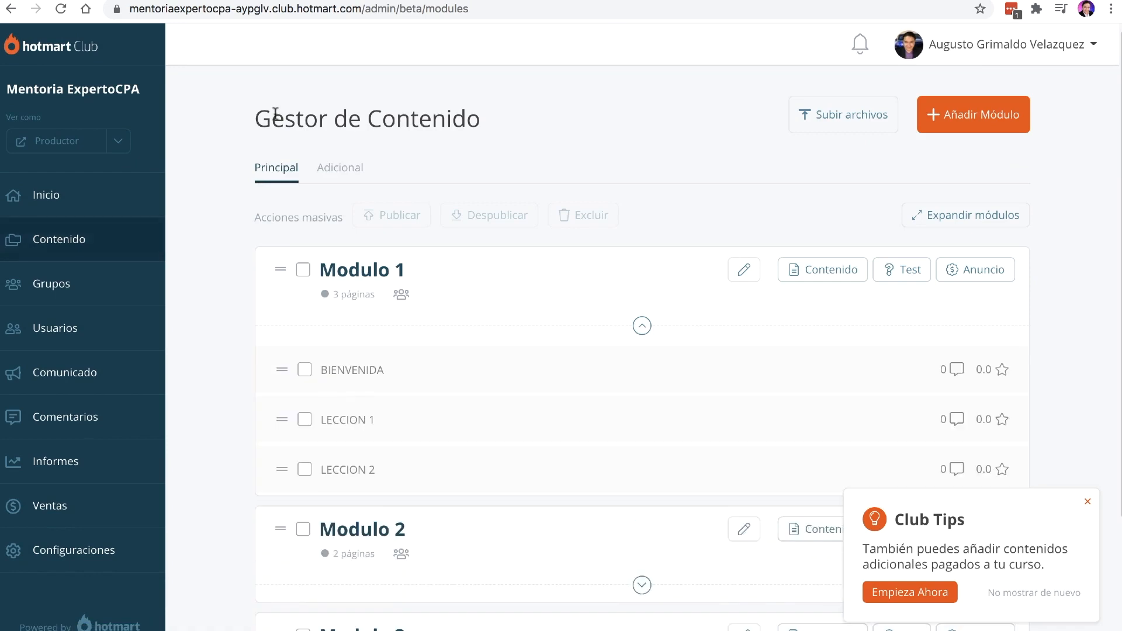
scroll(465, 336, down, 1)
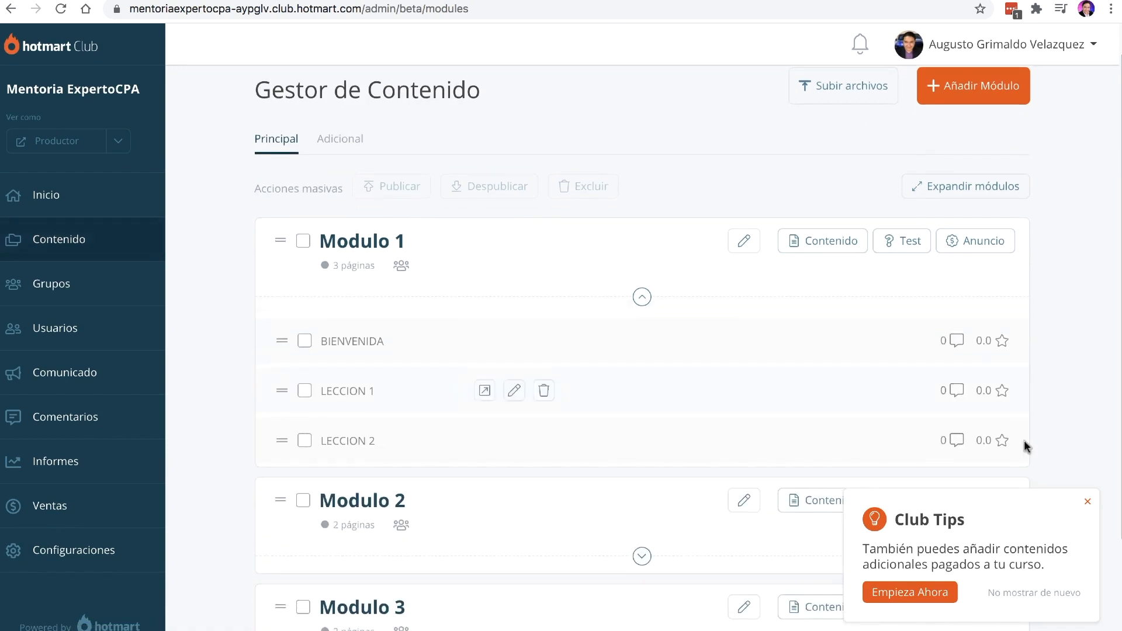
click(1090, 505)
scroll(612, 421, down, 4)
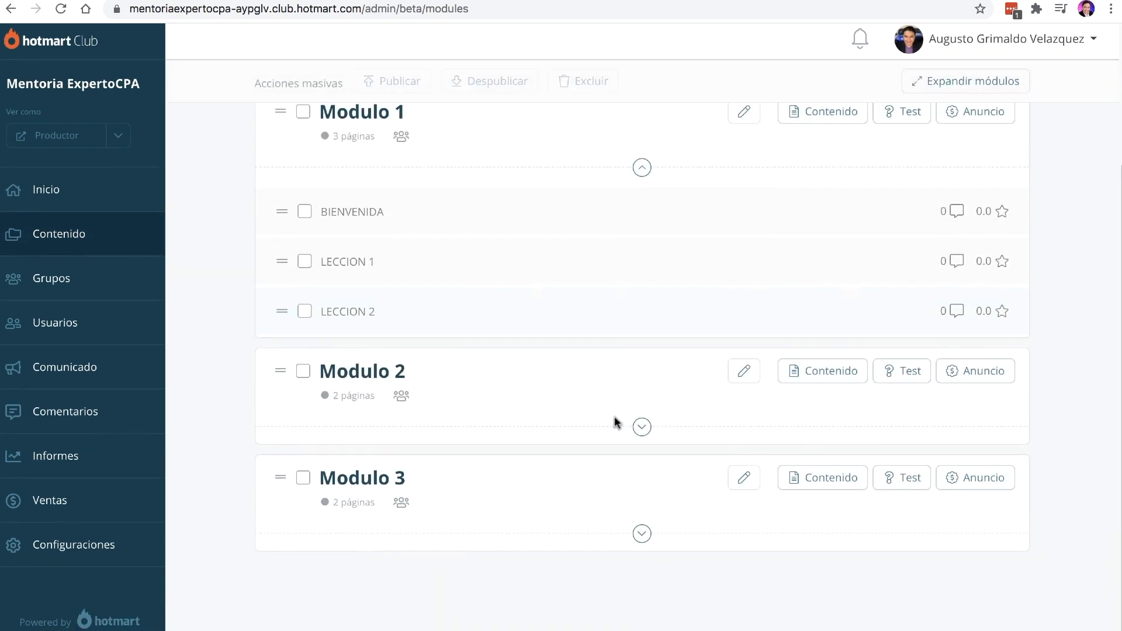
scroll(614, 421, up, 5)
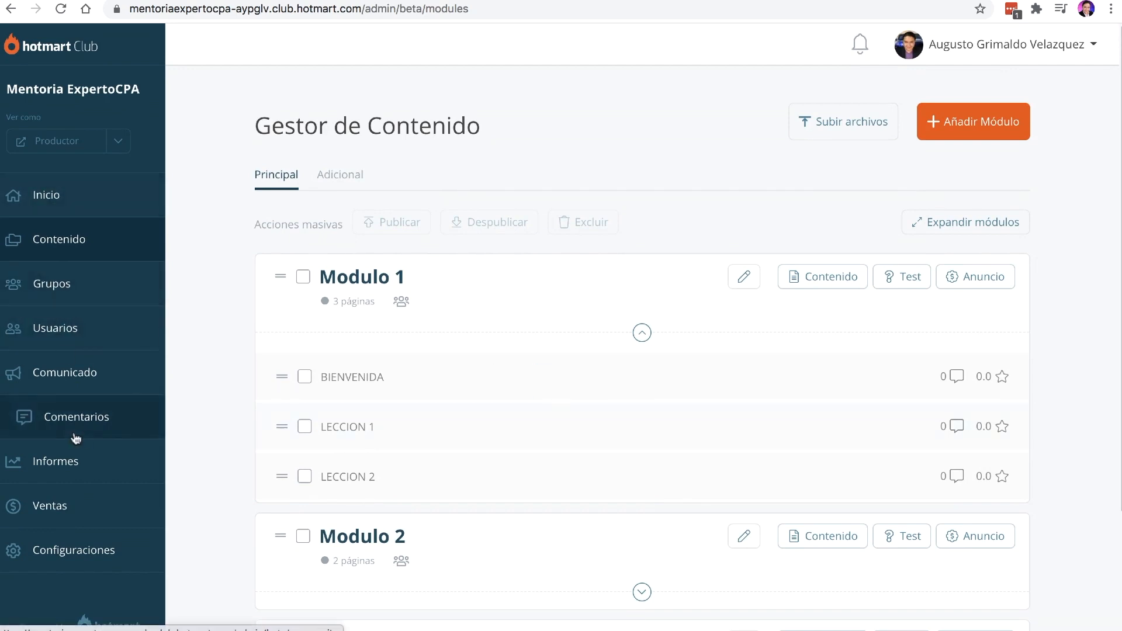
scroll(66, 304, up, 5)
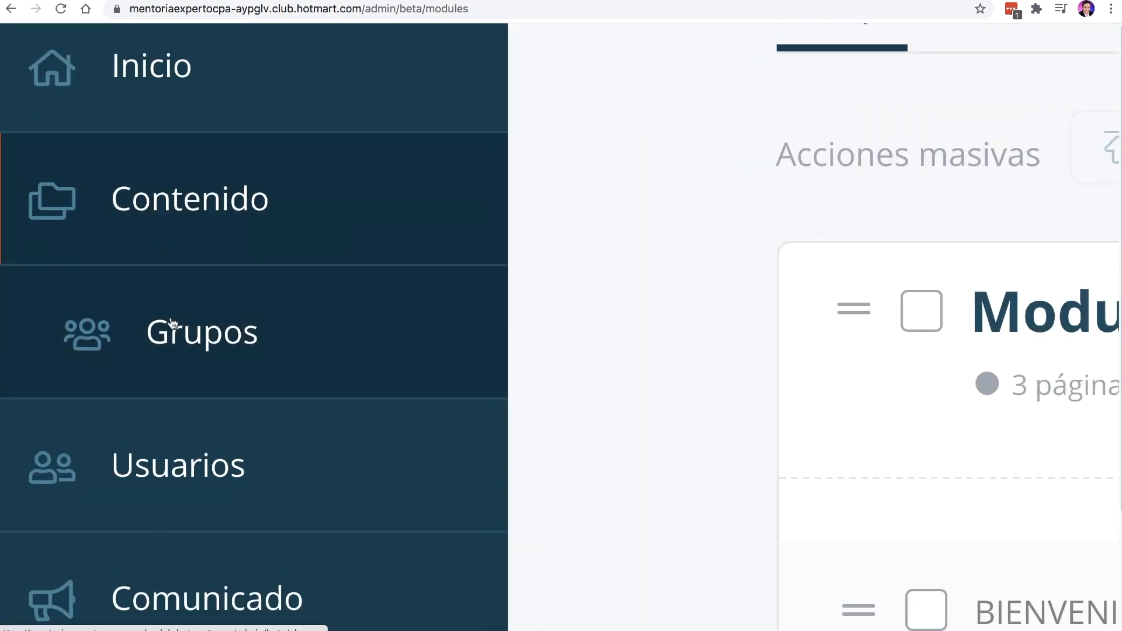
scroll(172, 323, down, 5)
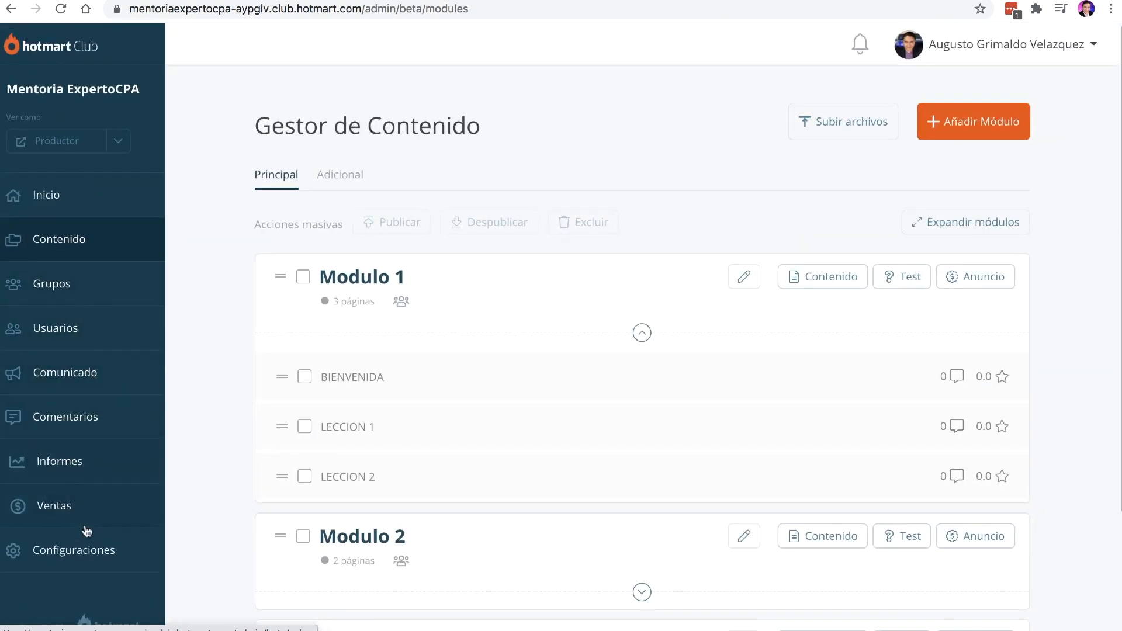
scroll(95, 545, down, 3)
Expand all modules in the content manager and collapse them all again
scroll(446, 391, up, 3)
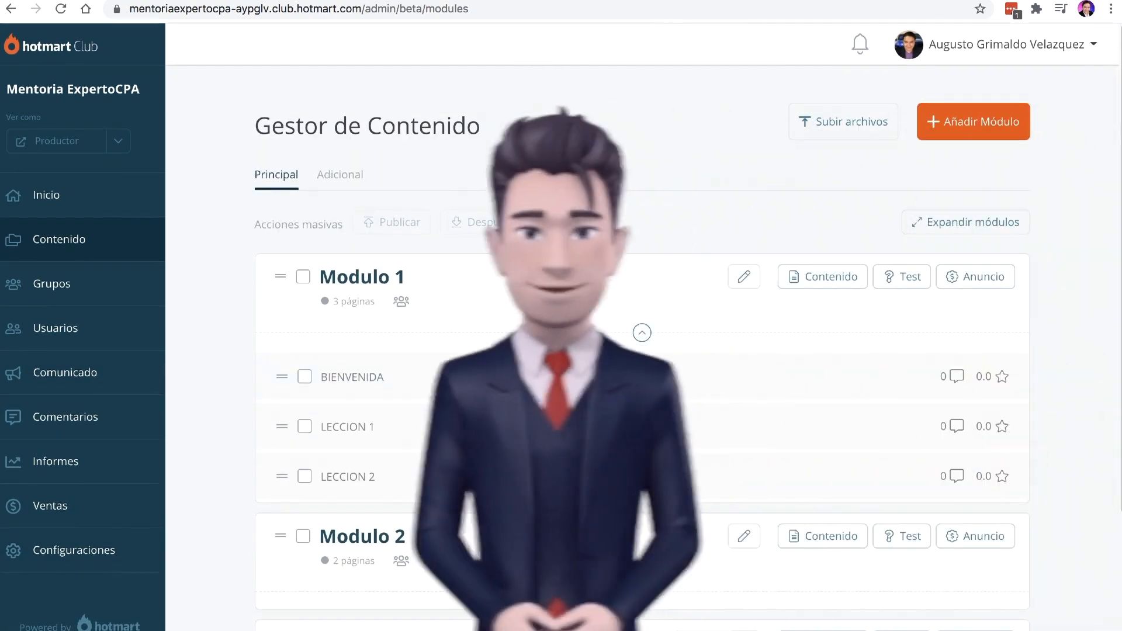
click(966, 222)
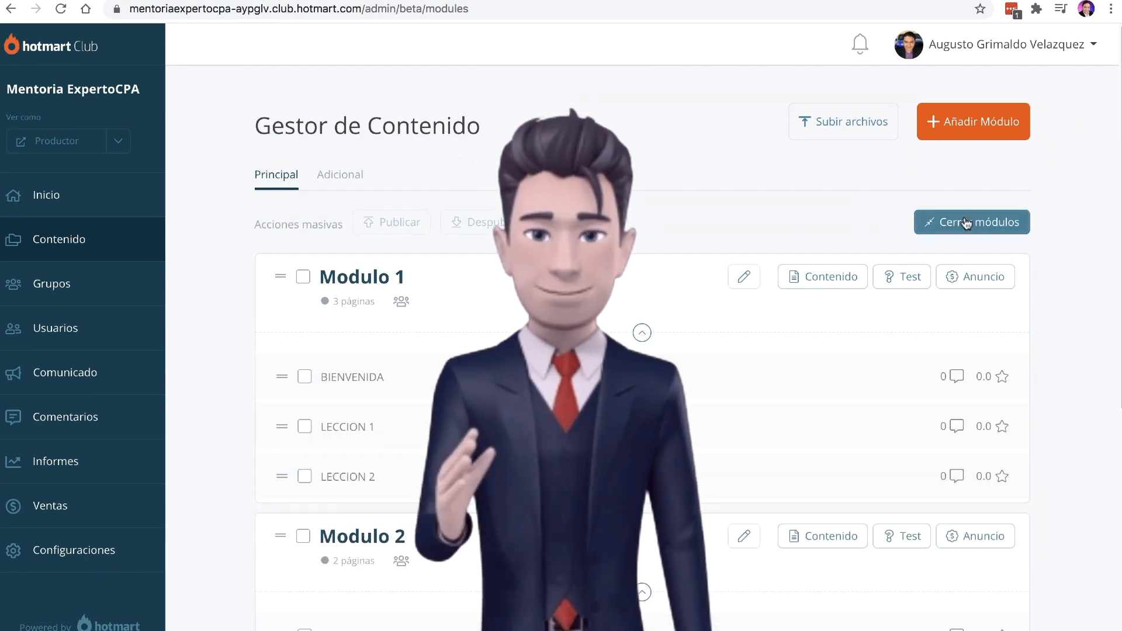
click(966, 222)
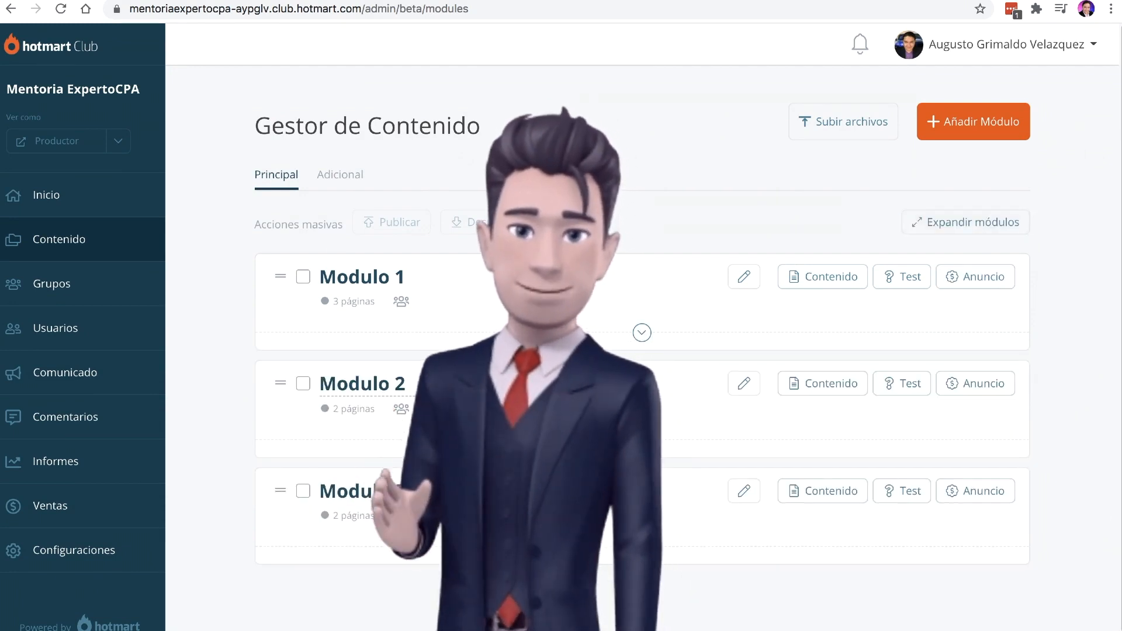